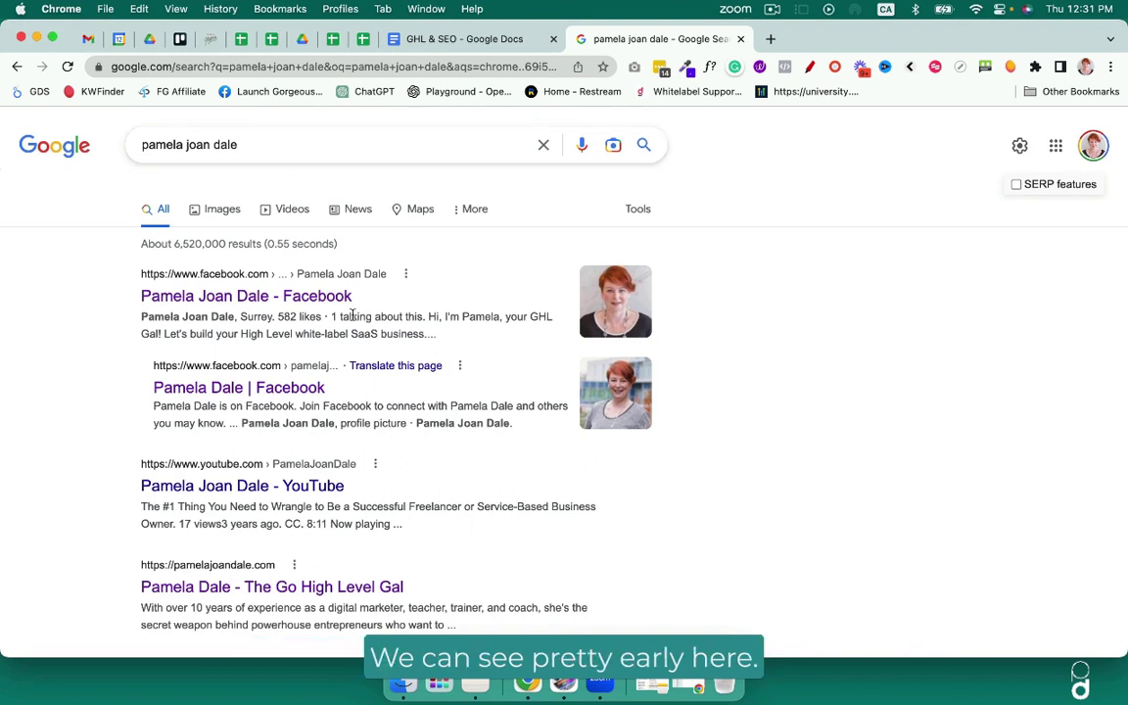
Scroll through the remaining Google results for the name, including its Pinterest, SoundCloud and Twitter pages.
scroll(351, 314, "down", 5)
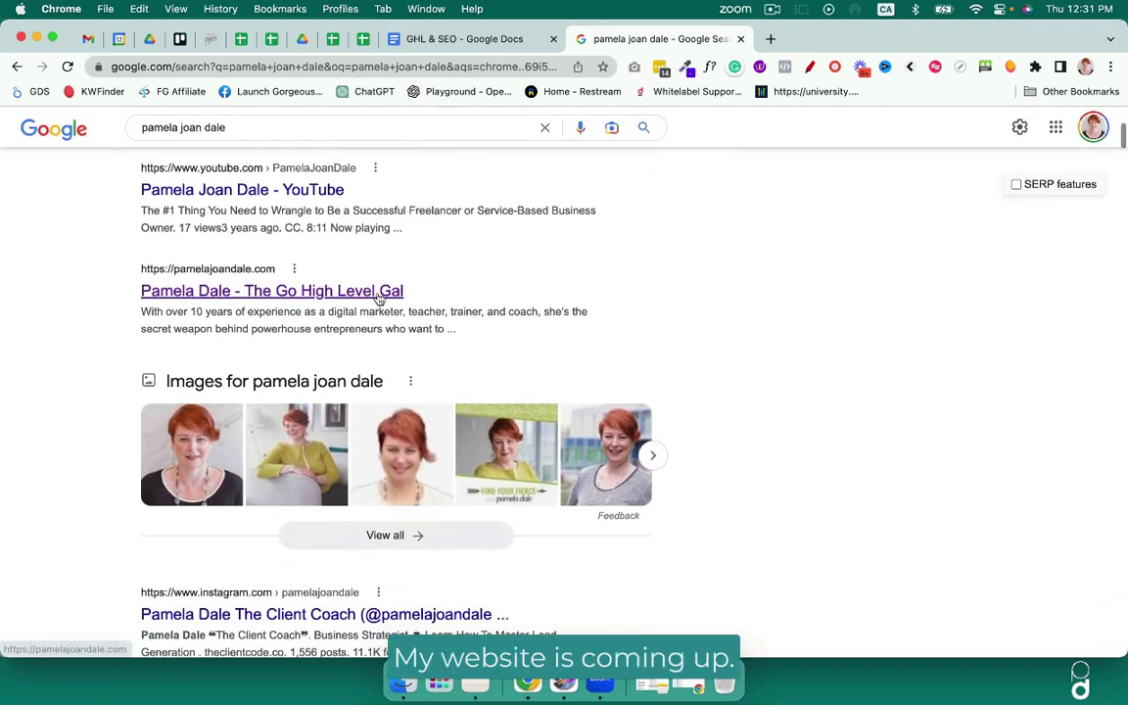
scroll(380, 299, "down", 3)
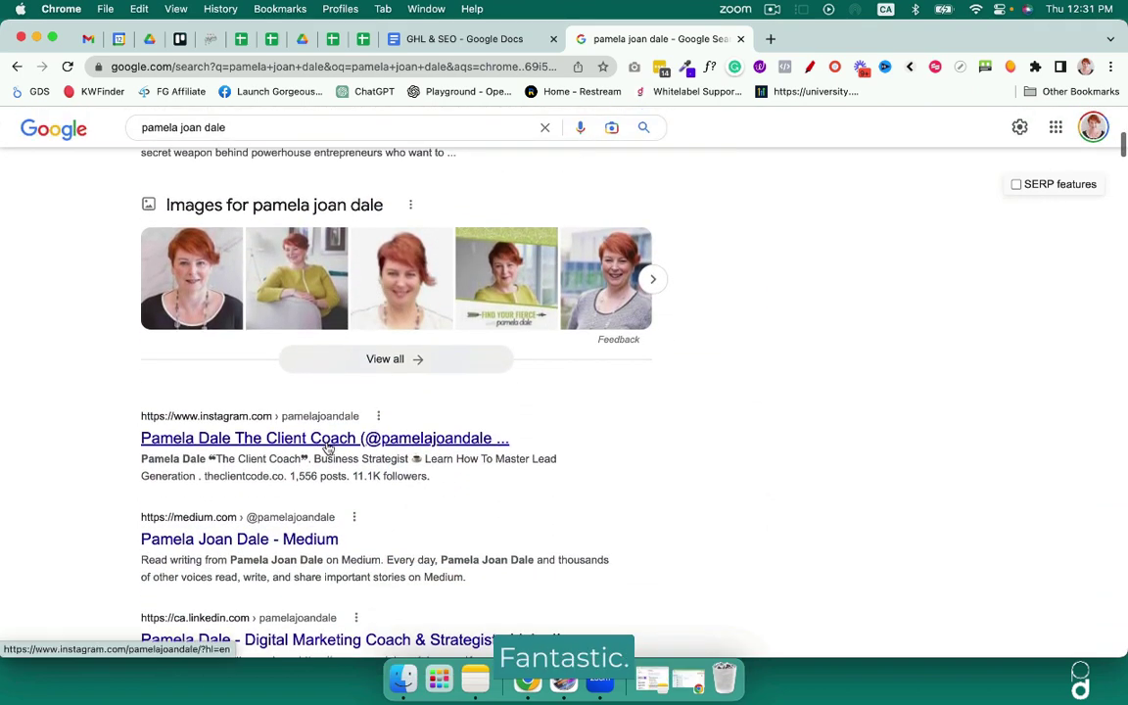
scroll(327, 446, "down", 3)
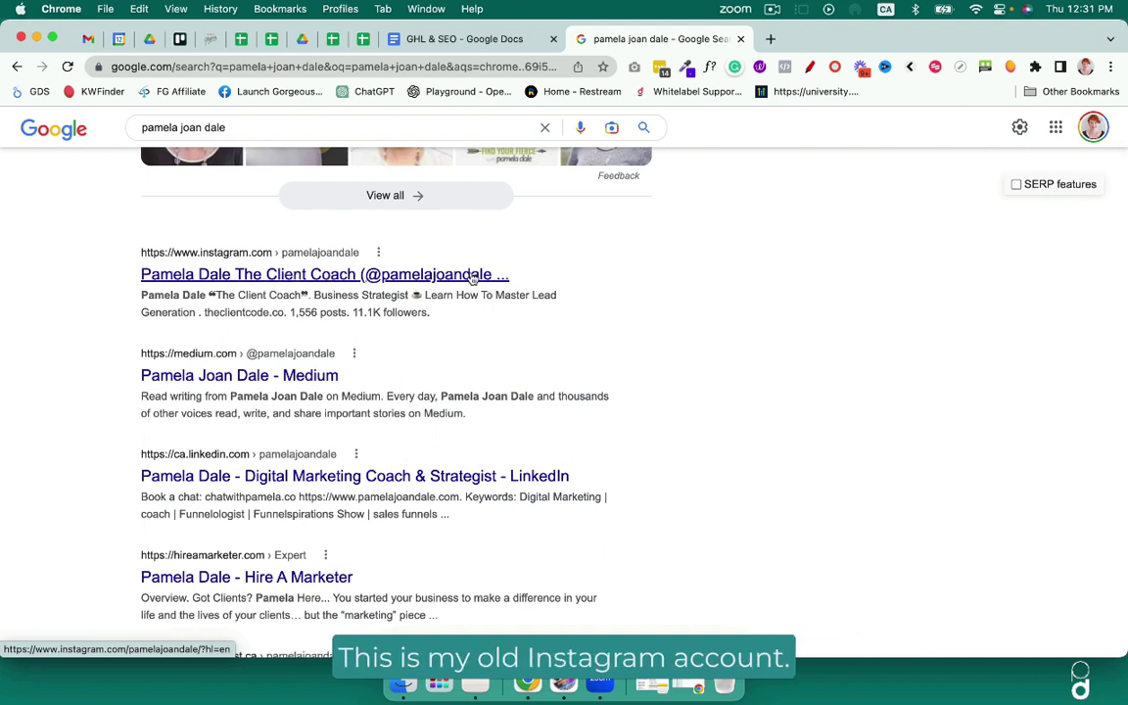
scroll(253, 350, "down", 2)
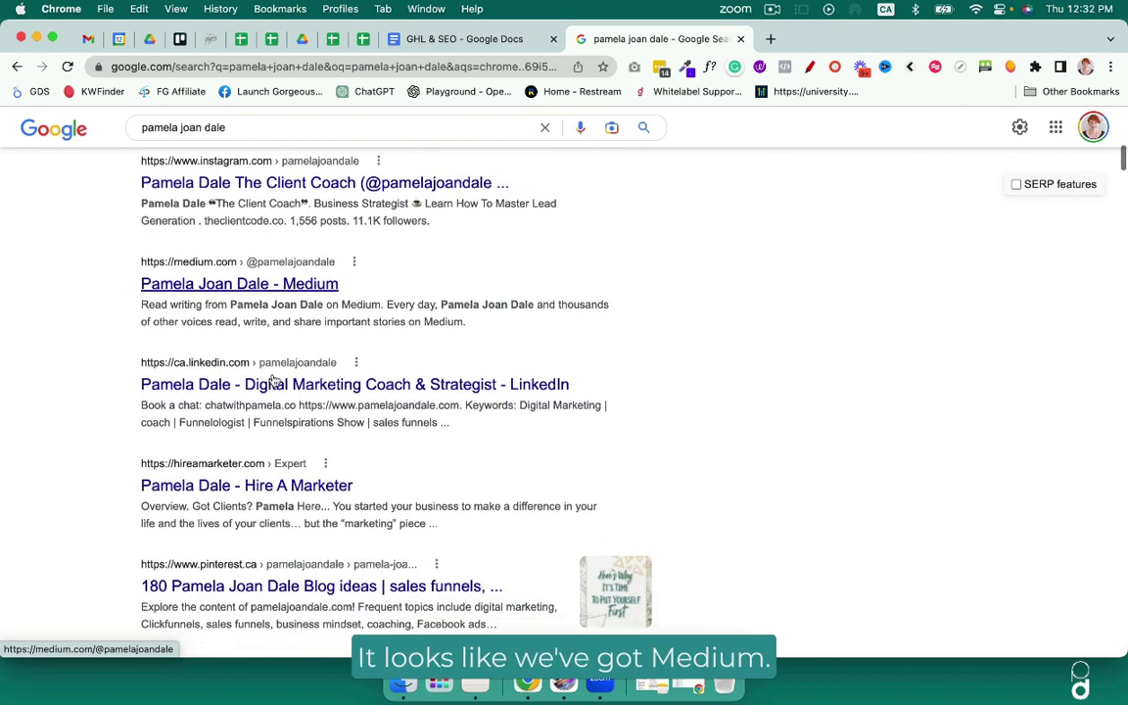
scroll(284, 388, "down", 4)
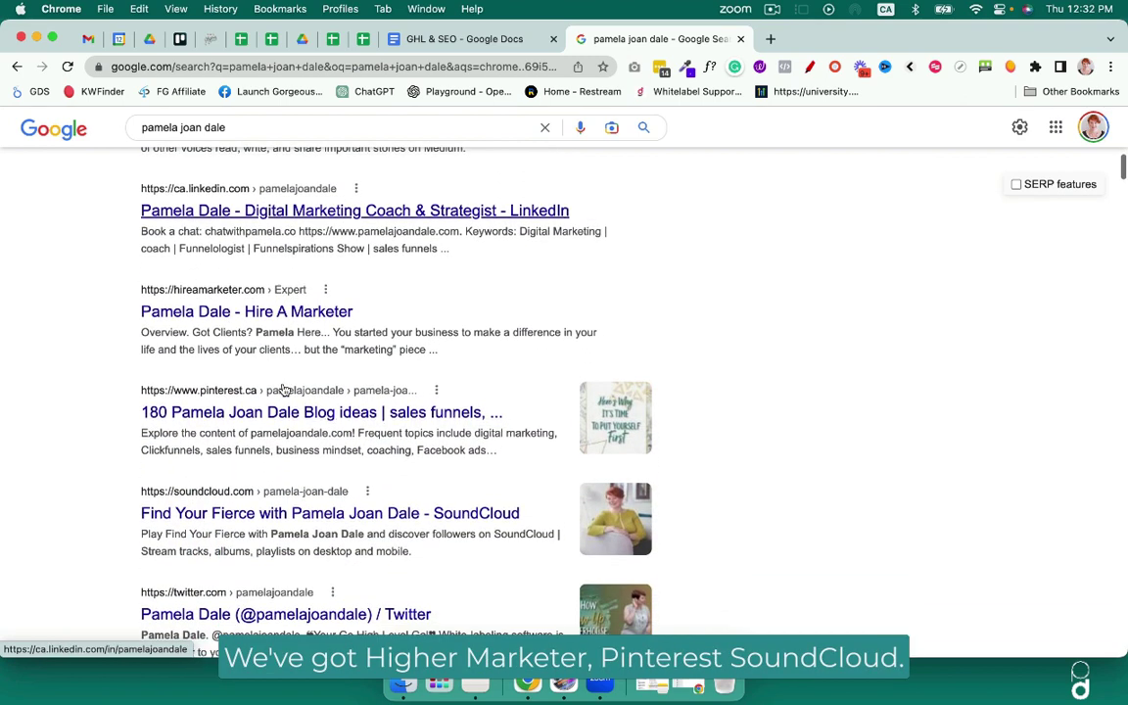
scroll(287, 414, "down", 5)
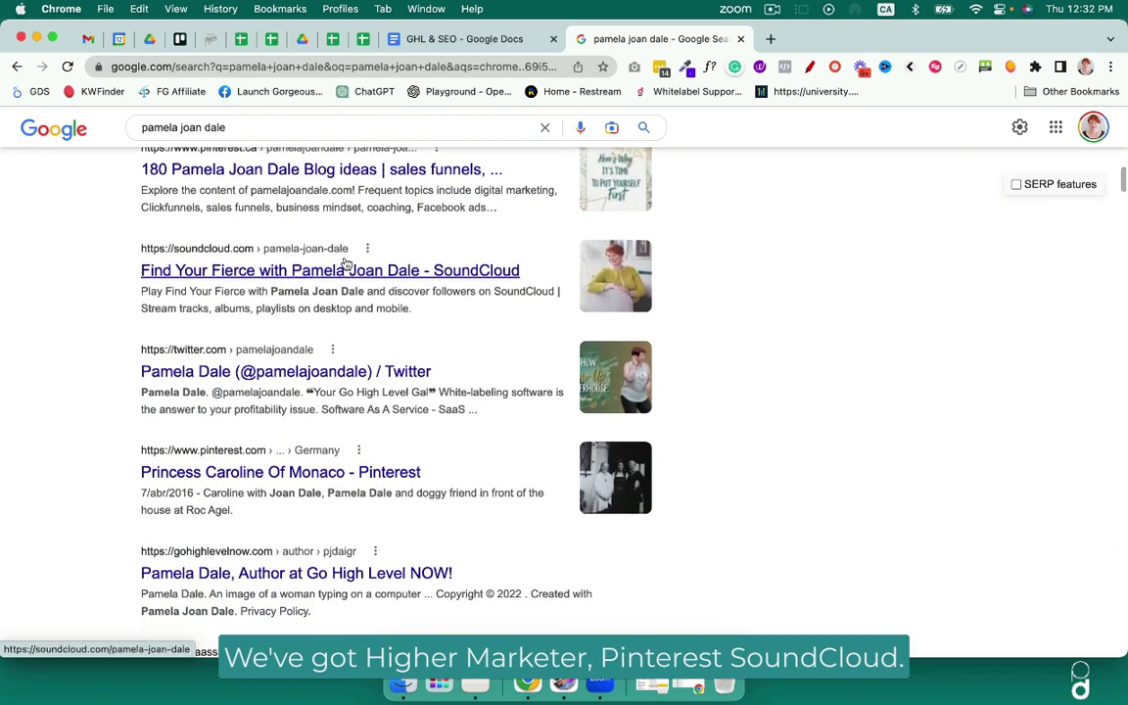
scroll(293, 372, "down", 2)
scroll(245, 377, "down", 2)
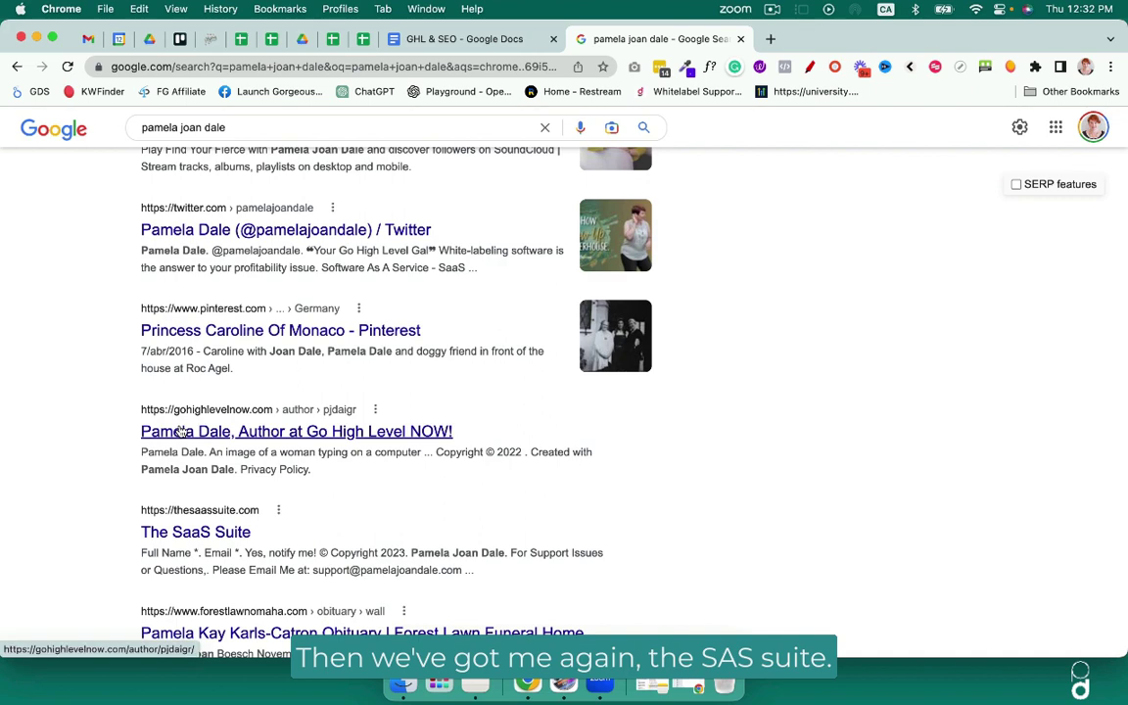
scroll(294, 421, "down", 4)
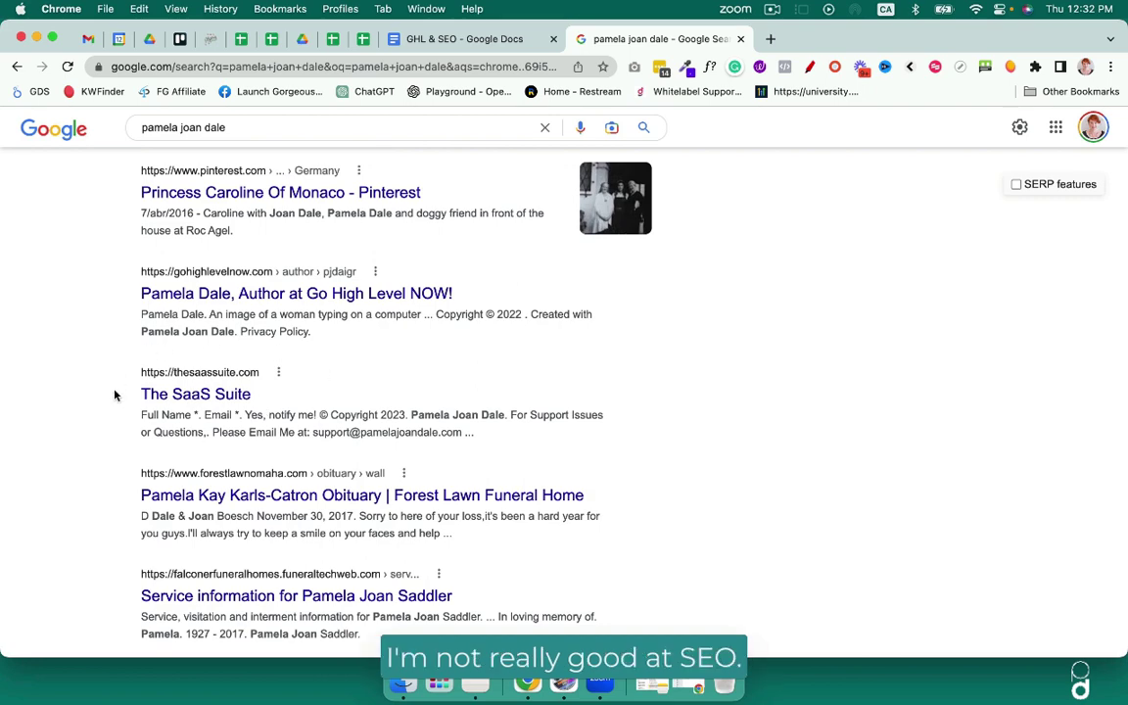
scroll(108, 481, "down", 5)
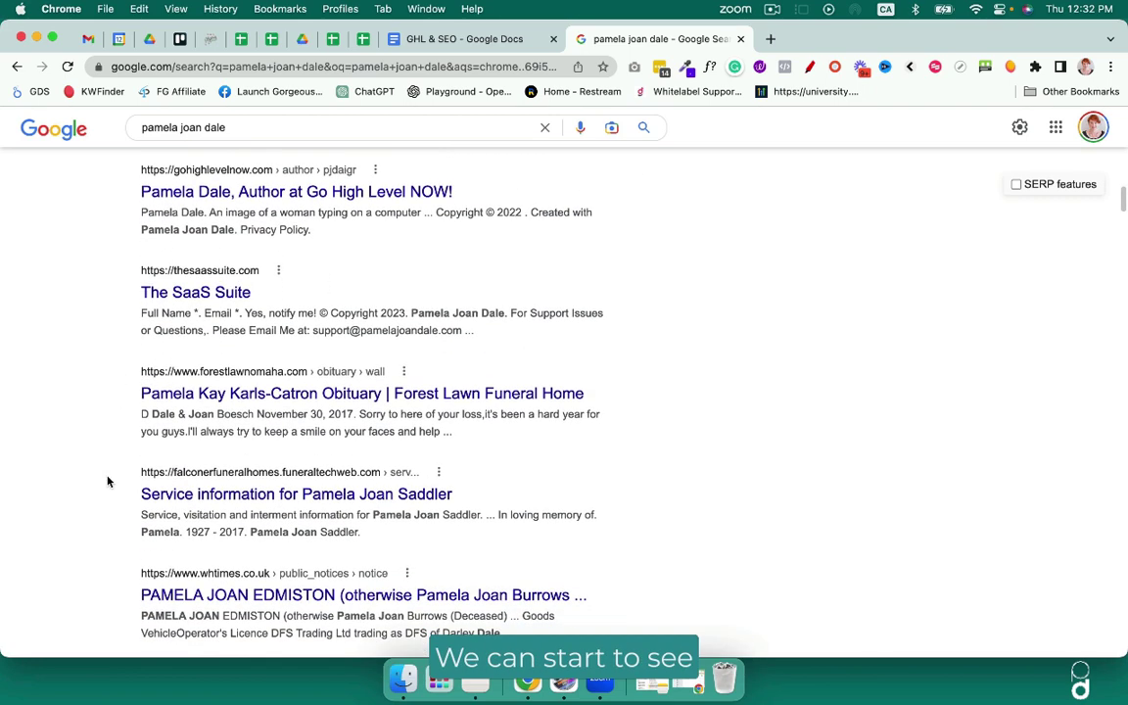
scroll(108, 481, "down", 5)
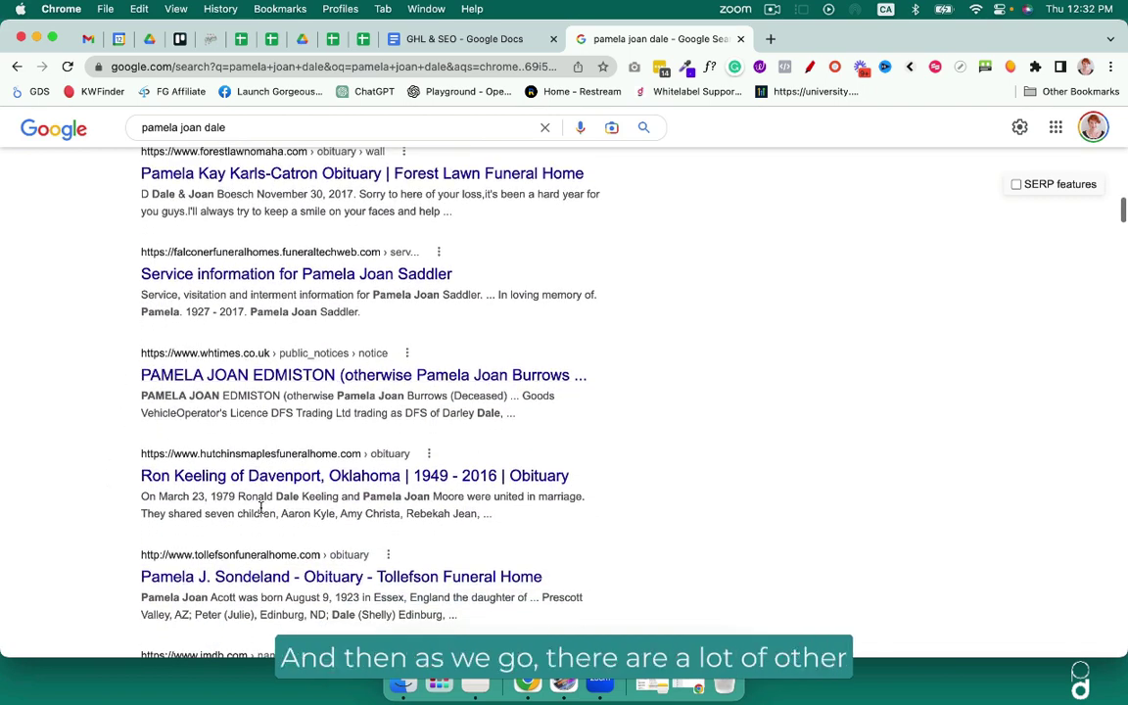
scroll(261, 507, "down", 1)
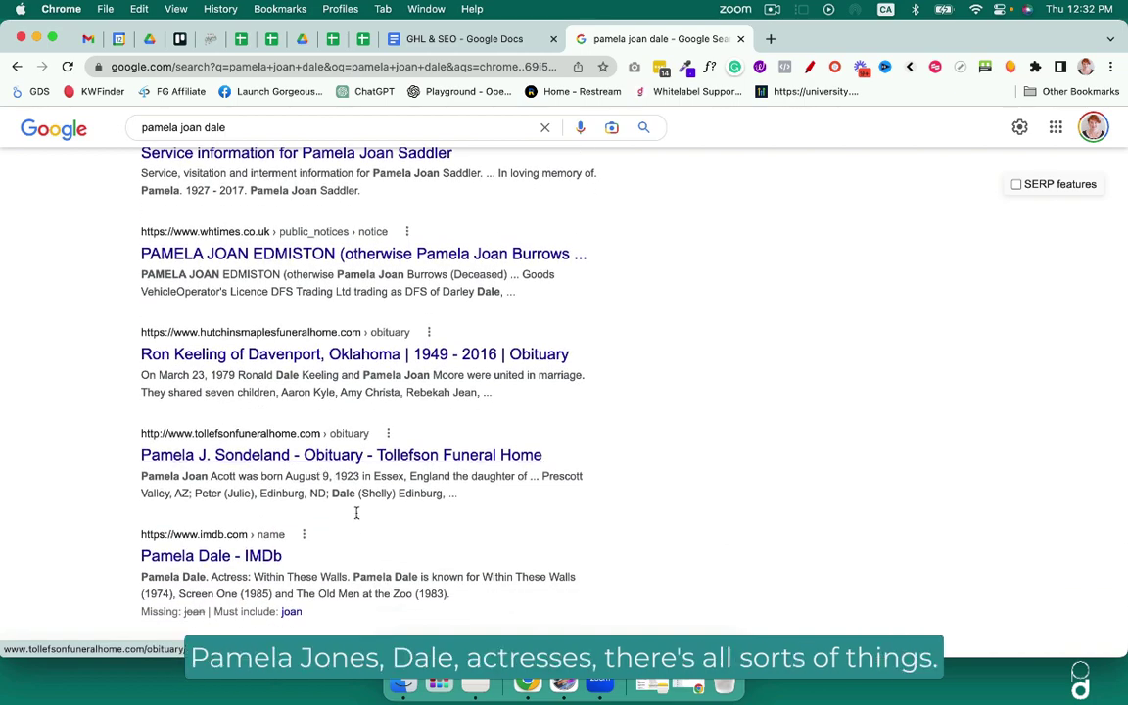
scroll(410, 526, "up", 10)
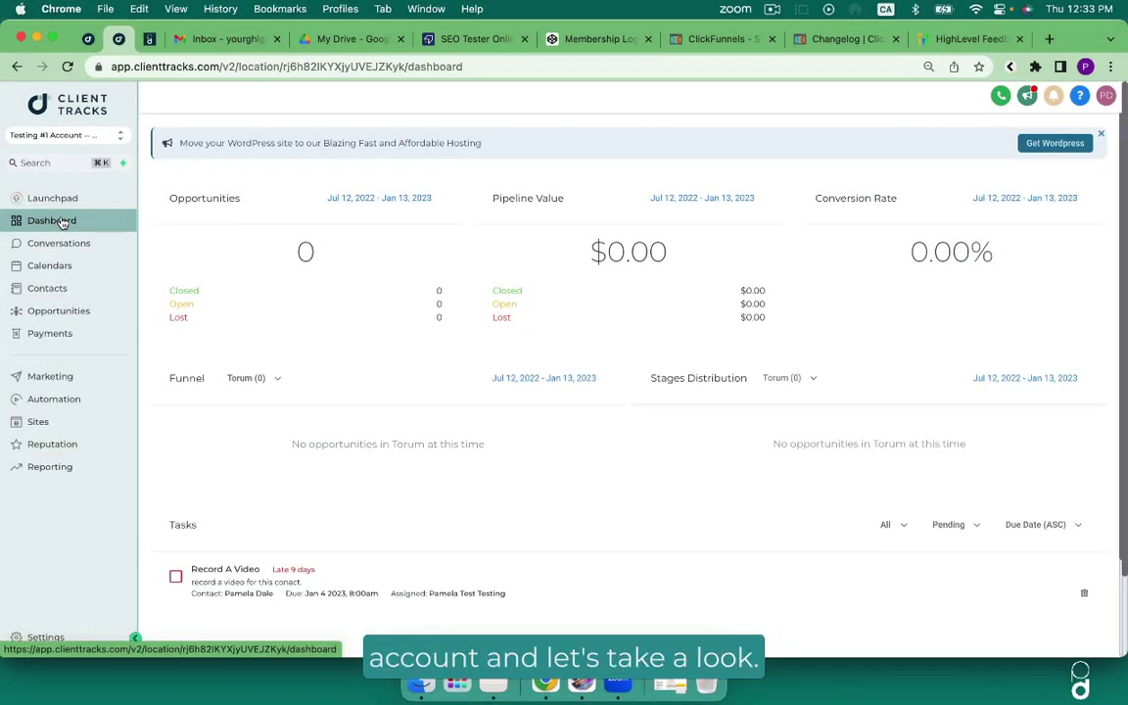
Open the 'SLO Funnel [CLONE BEFORE USING] Copy' funnel from the Sites Funnels list.
left_click(38, 423)
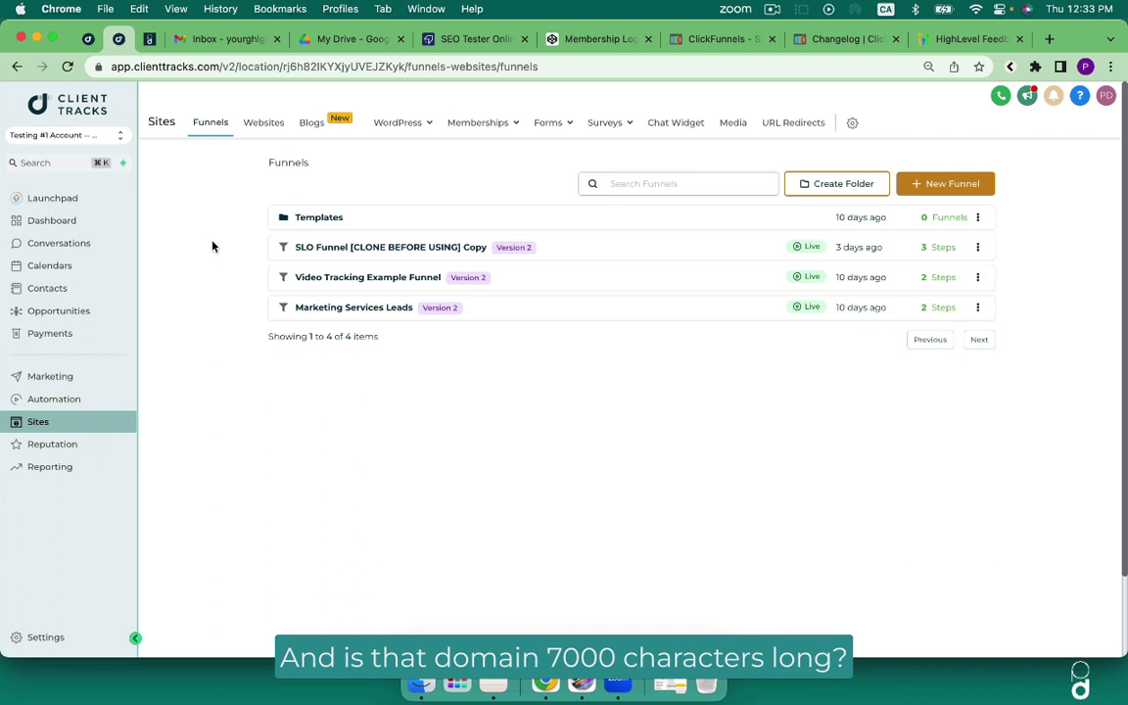
left_click(301, 247)
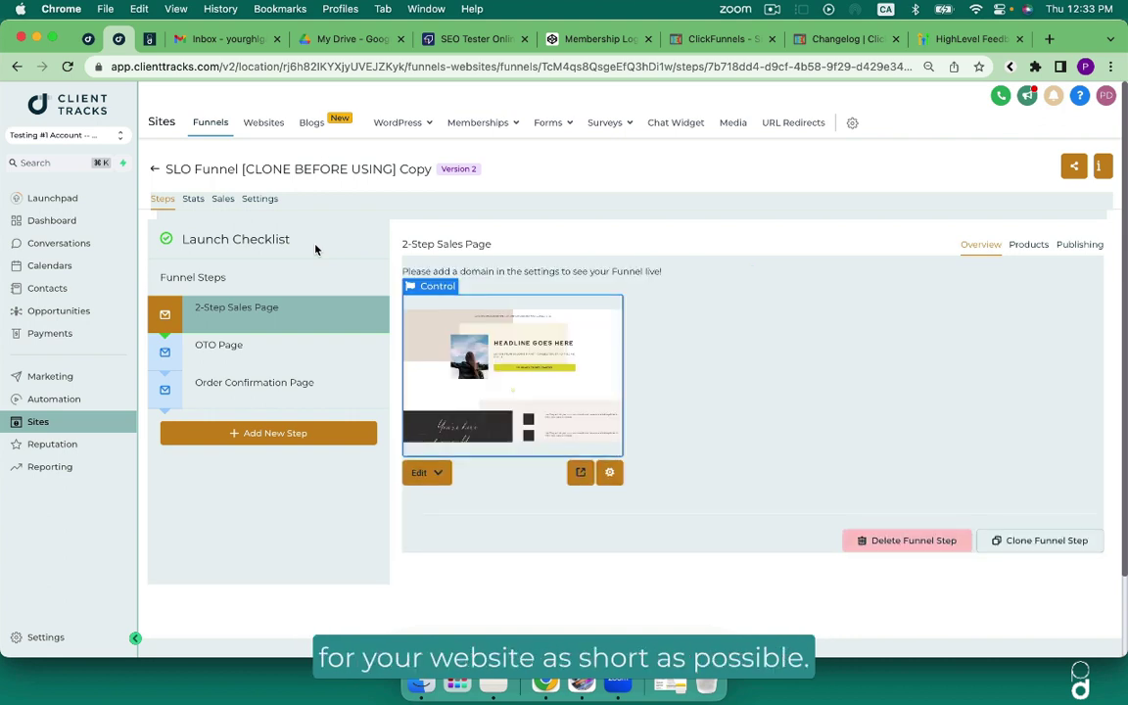
Review the account's connected domains under Settings > Domains, then return to the funnel.
left_click(46, 639)
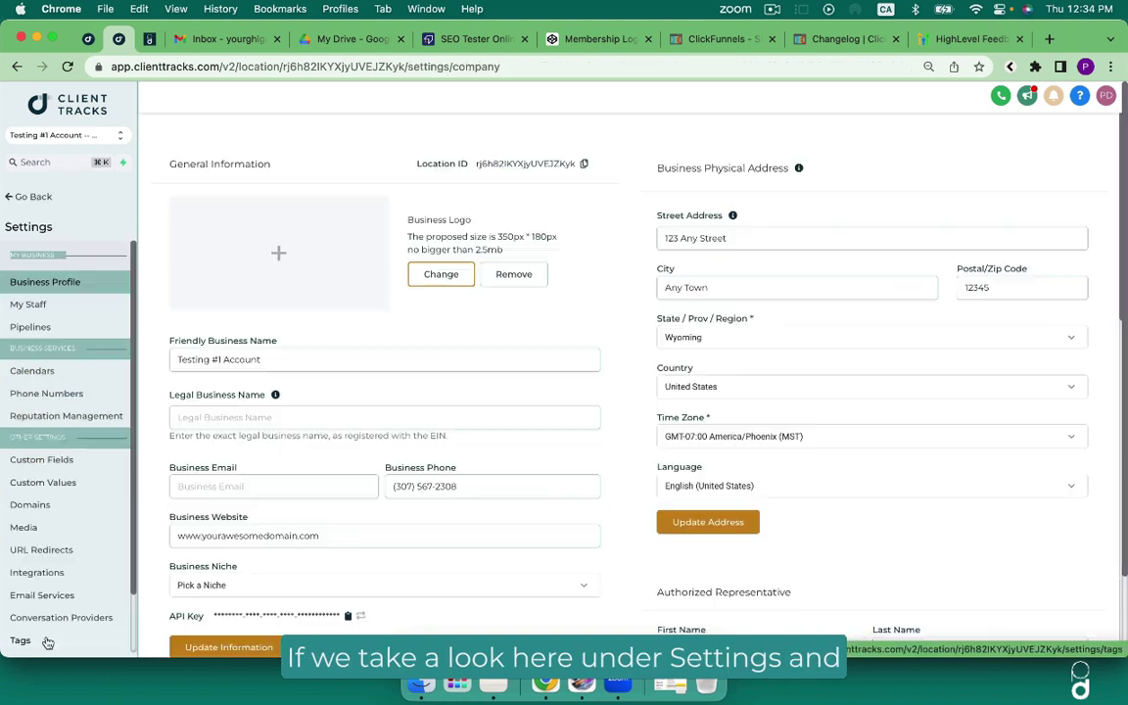
left_click(41, 497)
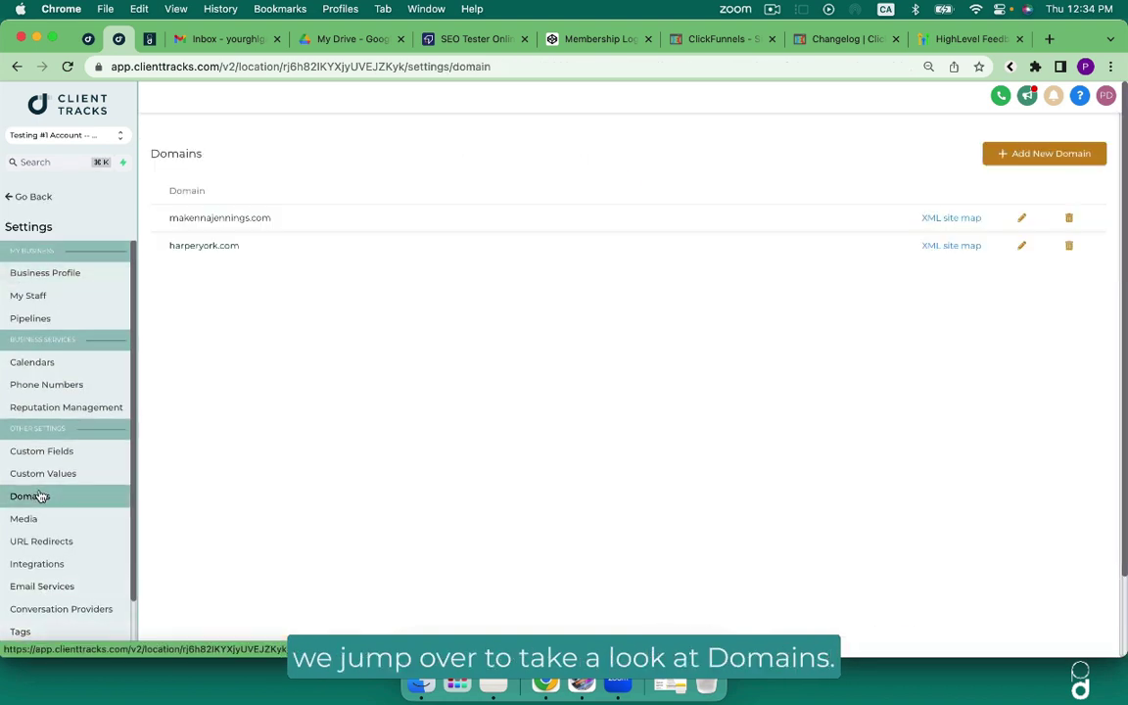
left_click_drag(252, 244, 147, 196)
left_click(165, 215)
left_click(38, 206)
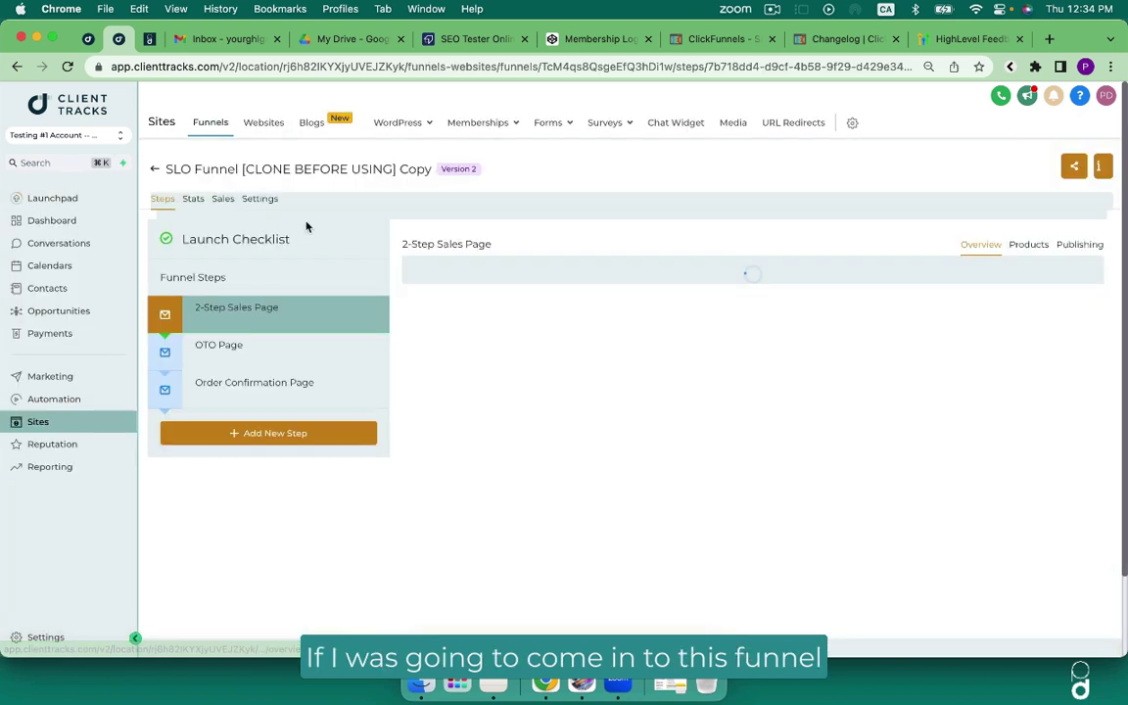
Assign the first available domain to the funnel in its Settings and save.
left_click(258, 199)
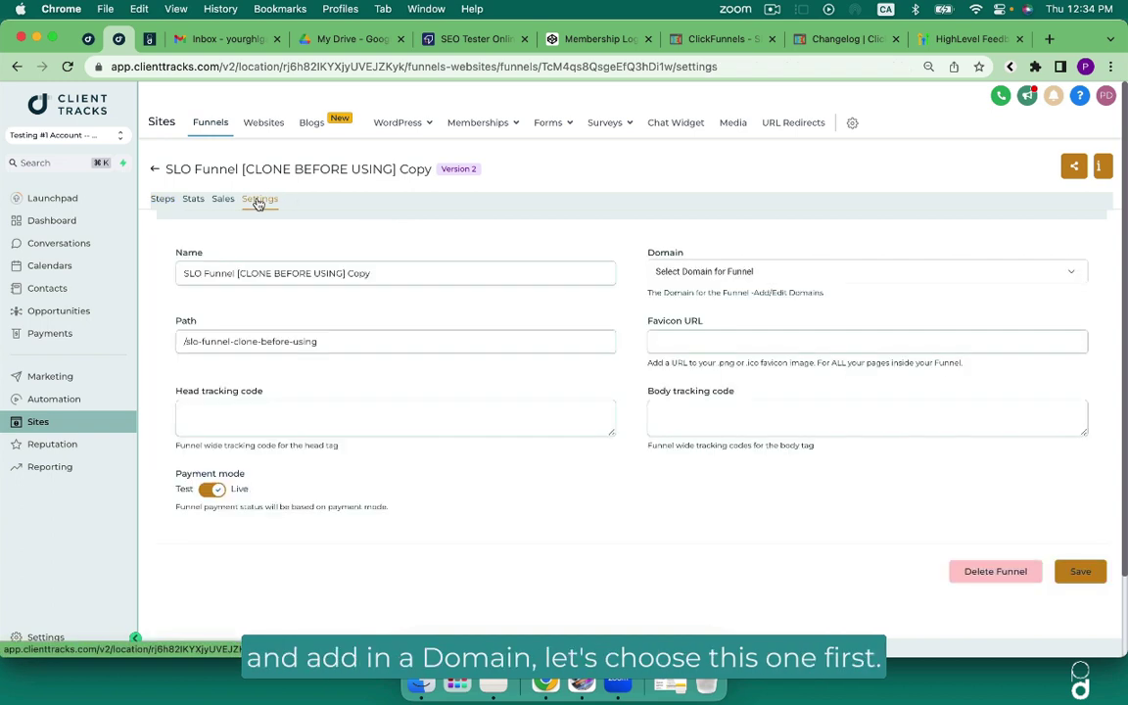
left_click(726, 276)
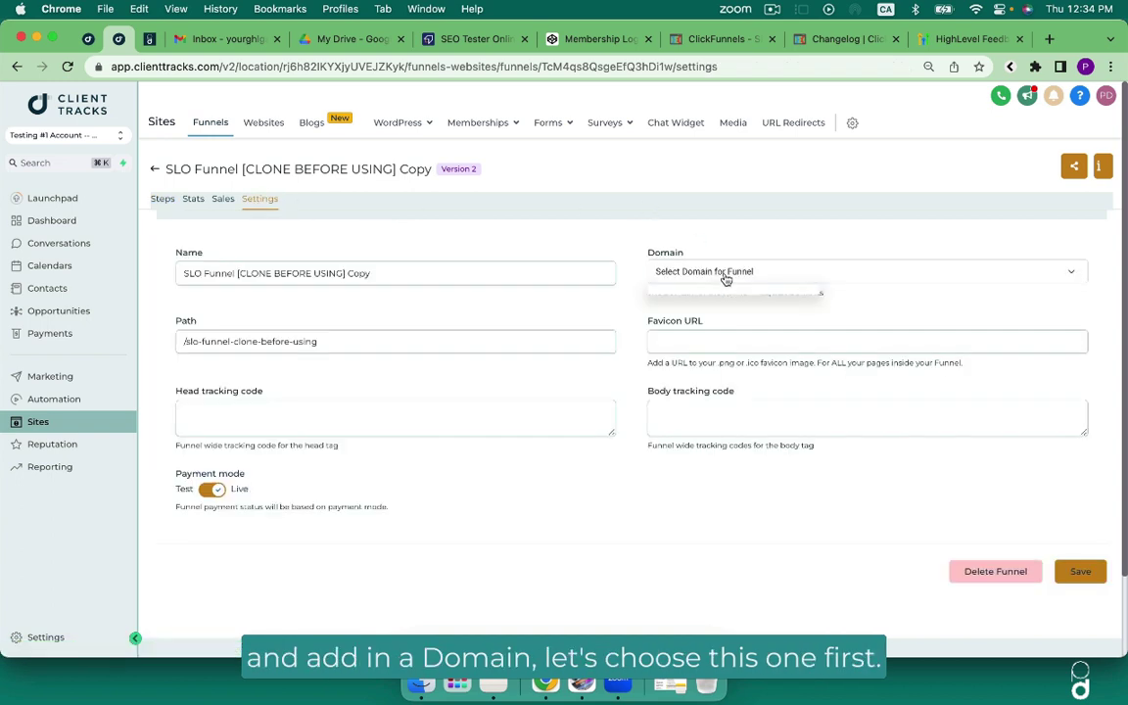
left_click(723, 293)
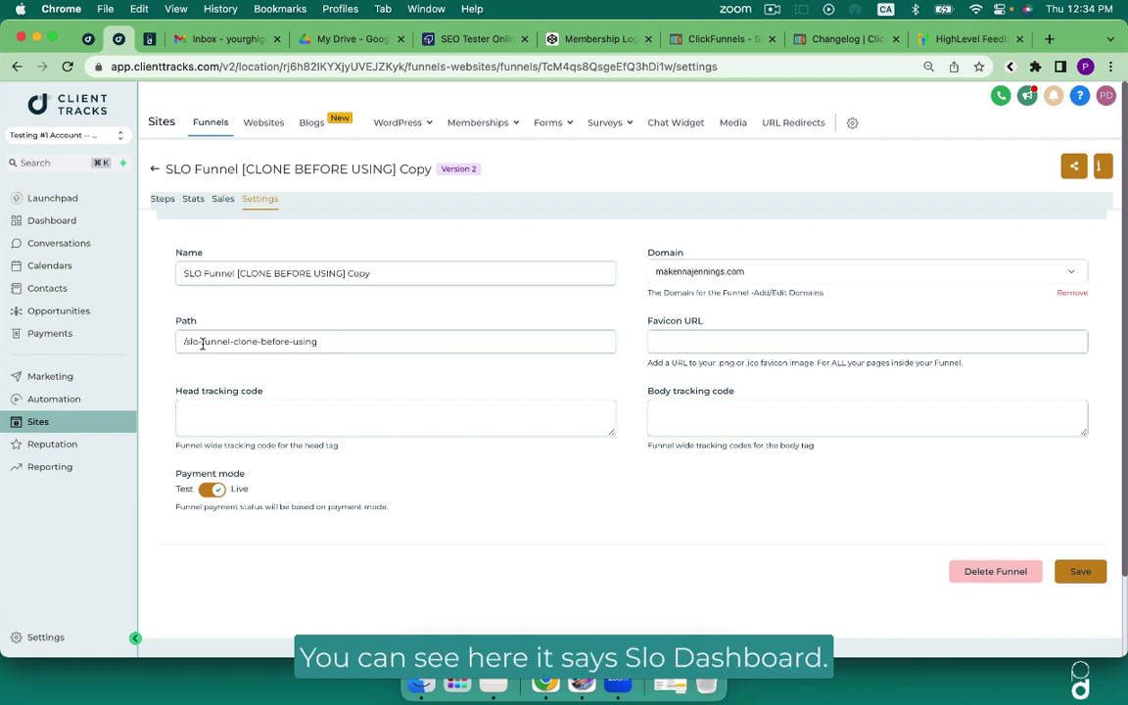
left_click_drag(327, 341, 183, 341)
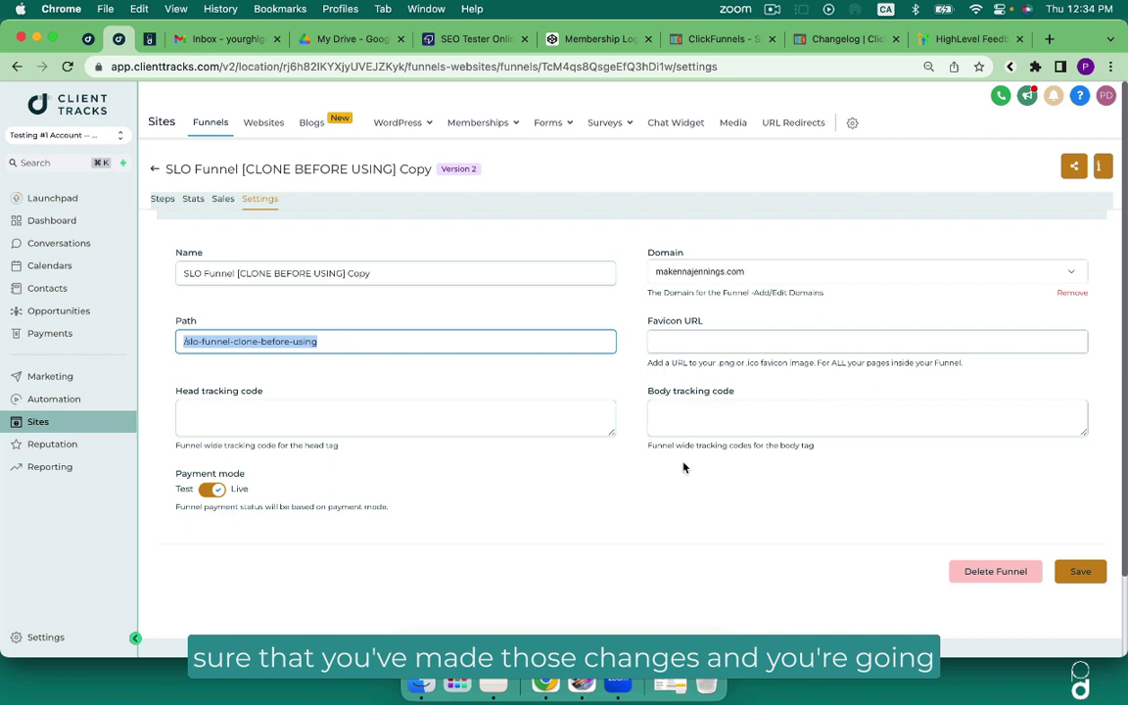
left_click(1081, 571)
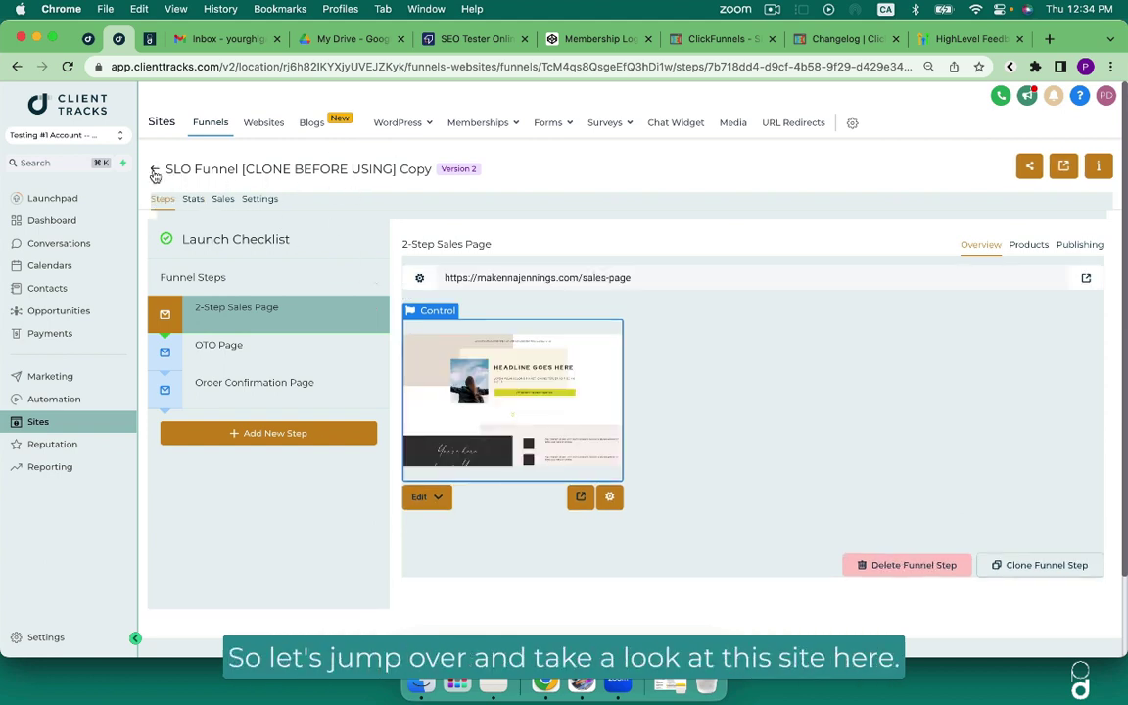
Go back to the Funnels list and open the 'Marketing Services Leads' funnel.
left_click(154, 171)
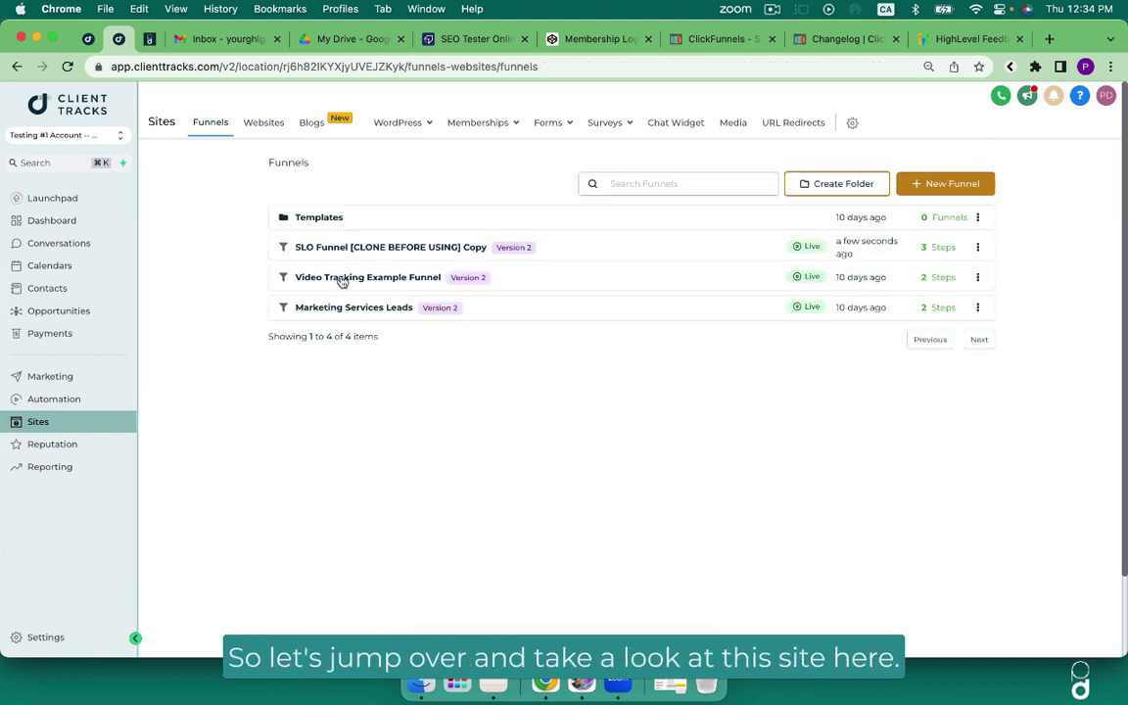
left_click(362, 308)
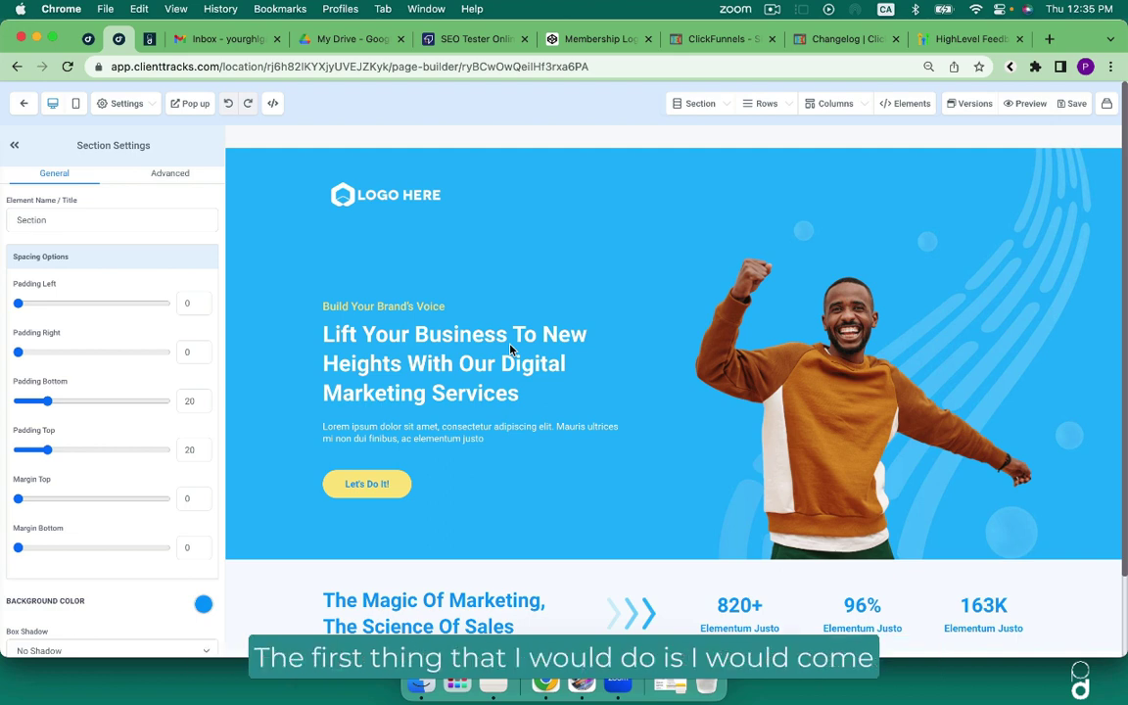
In the page's SEO Meta Data, add keywords 'go high level, gohighlevel,' and enter the author's full name.
left_click(119, 102)
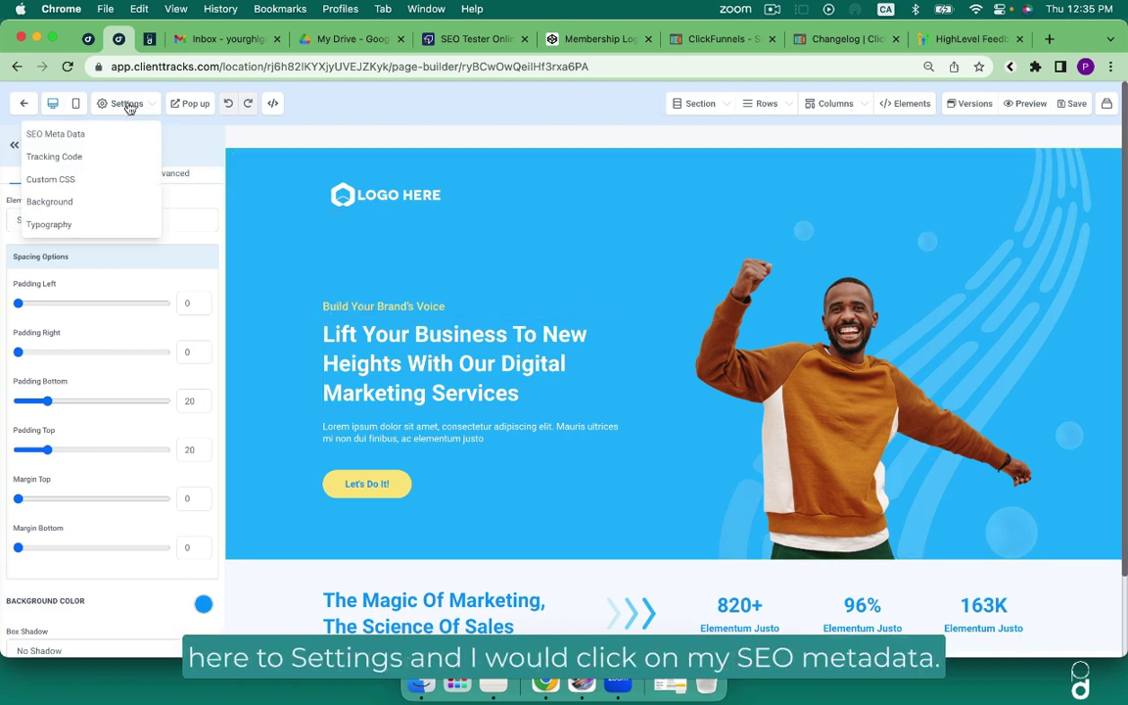
left_click(83, 136)
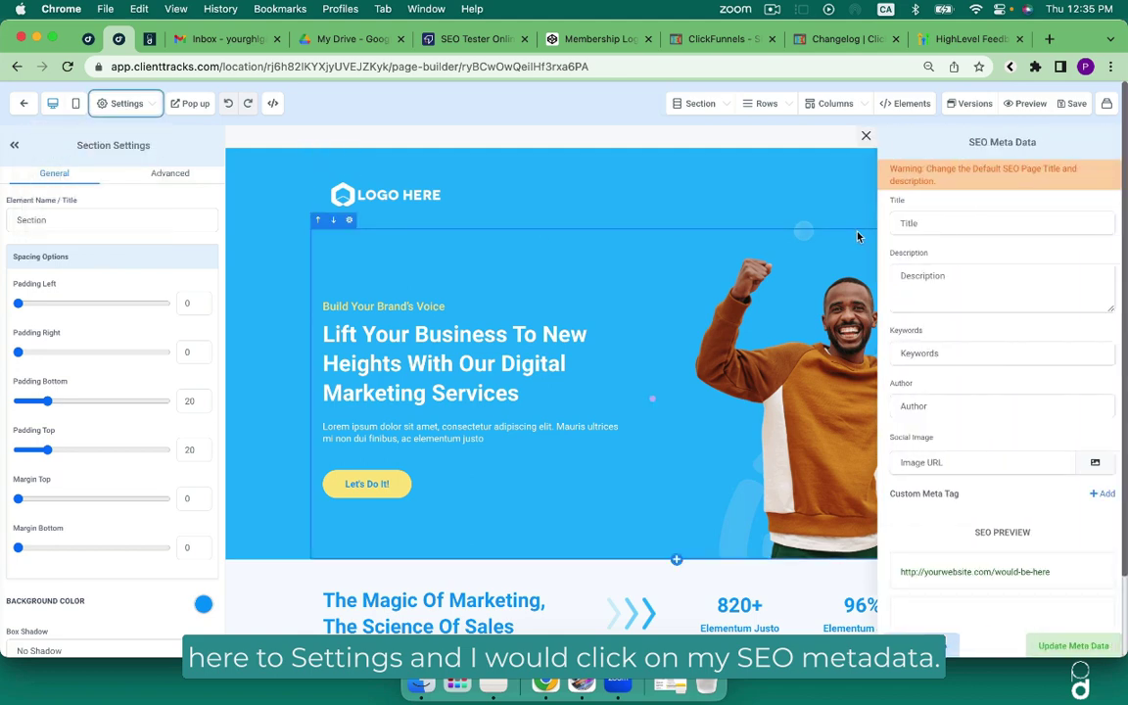
left_click(910, 222)
left_click(927, 282)
left_click(933, 354)
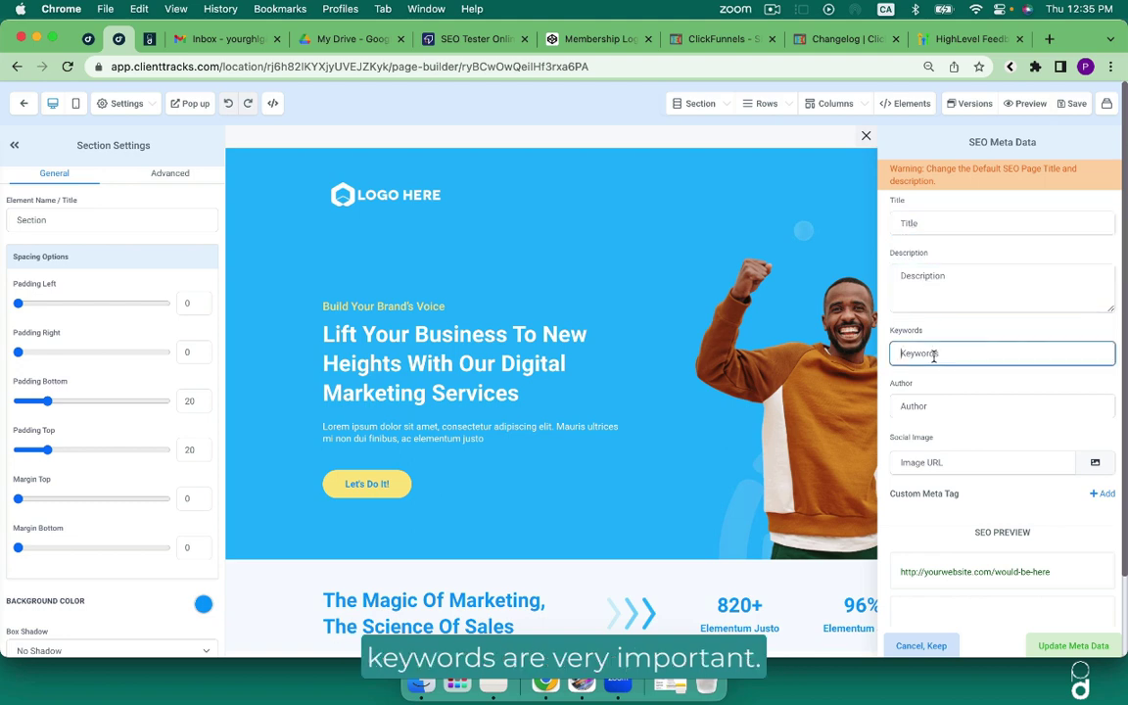
type("d")
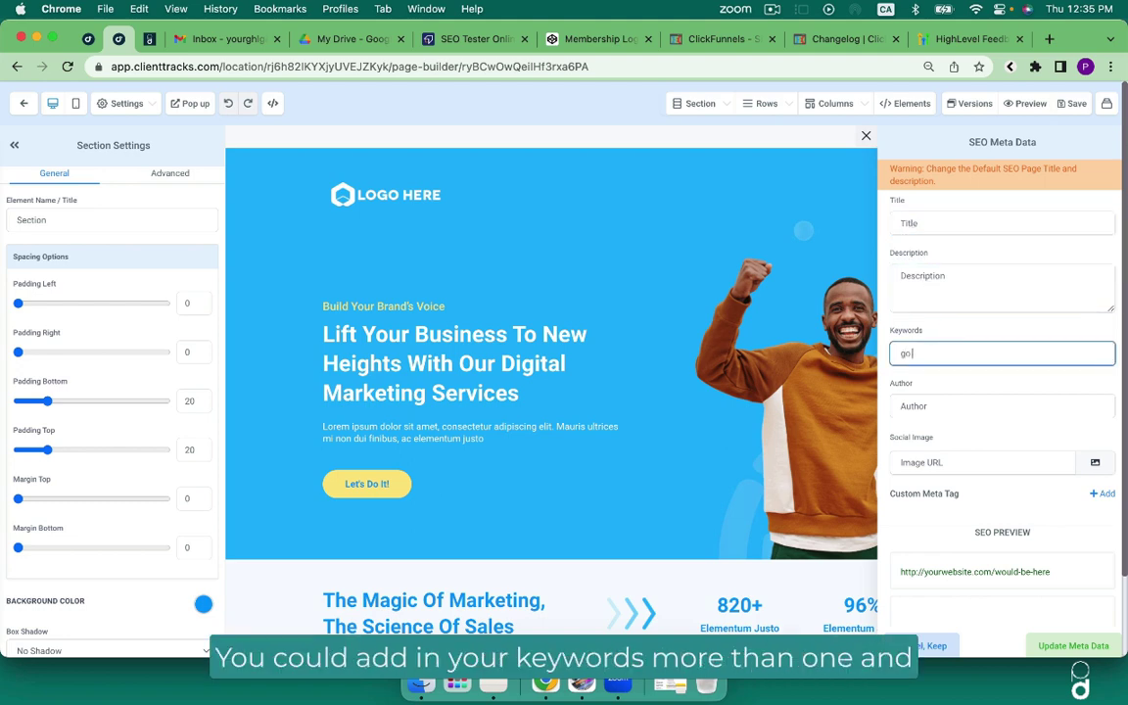
type("o high level, go")
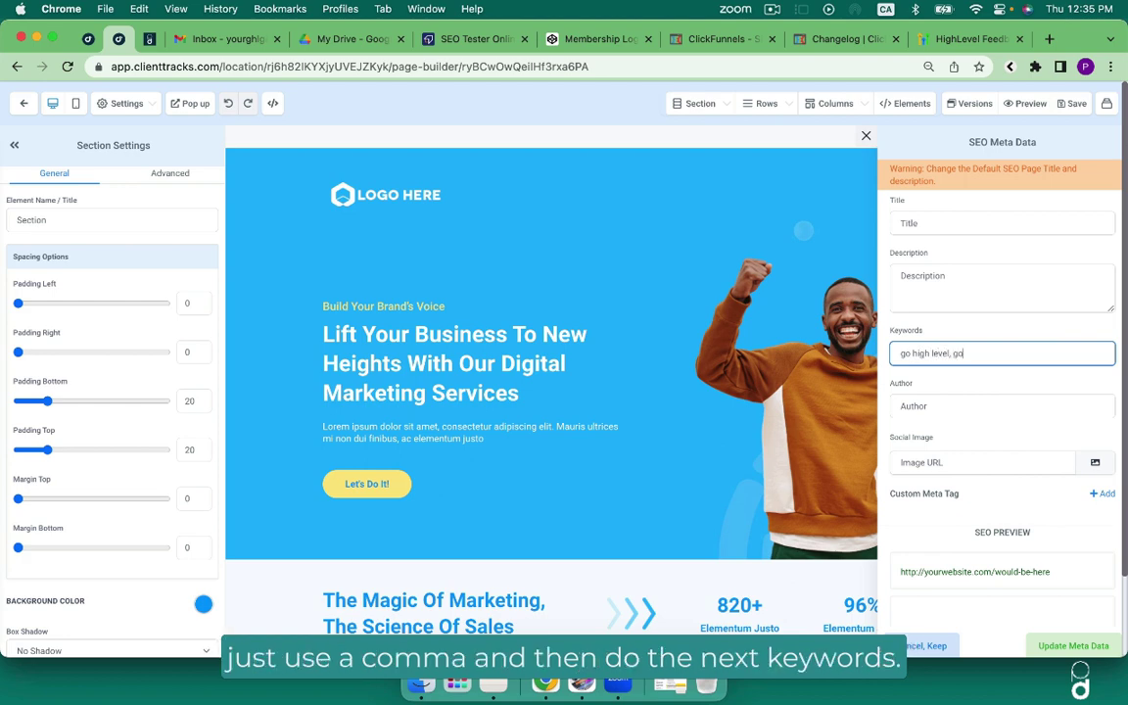
type("highlevel")
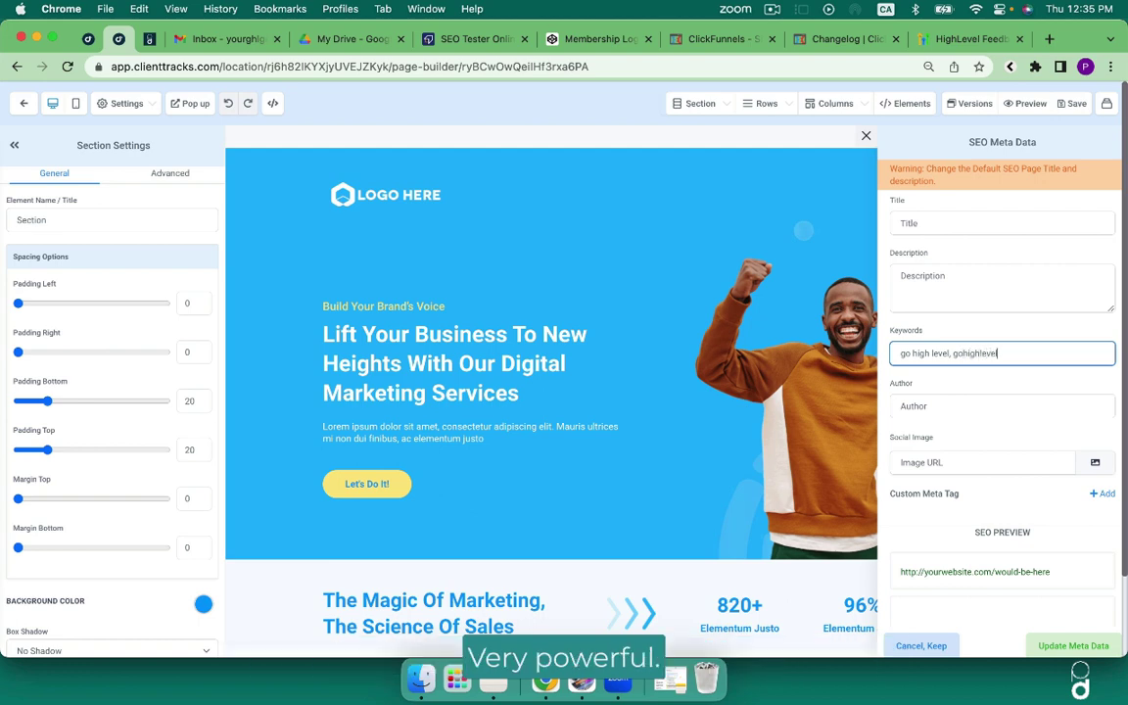
type(",")
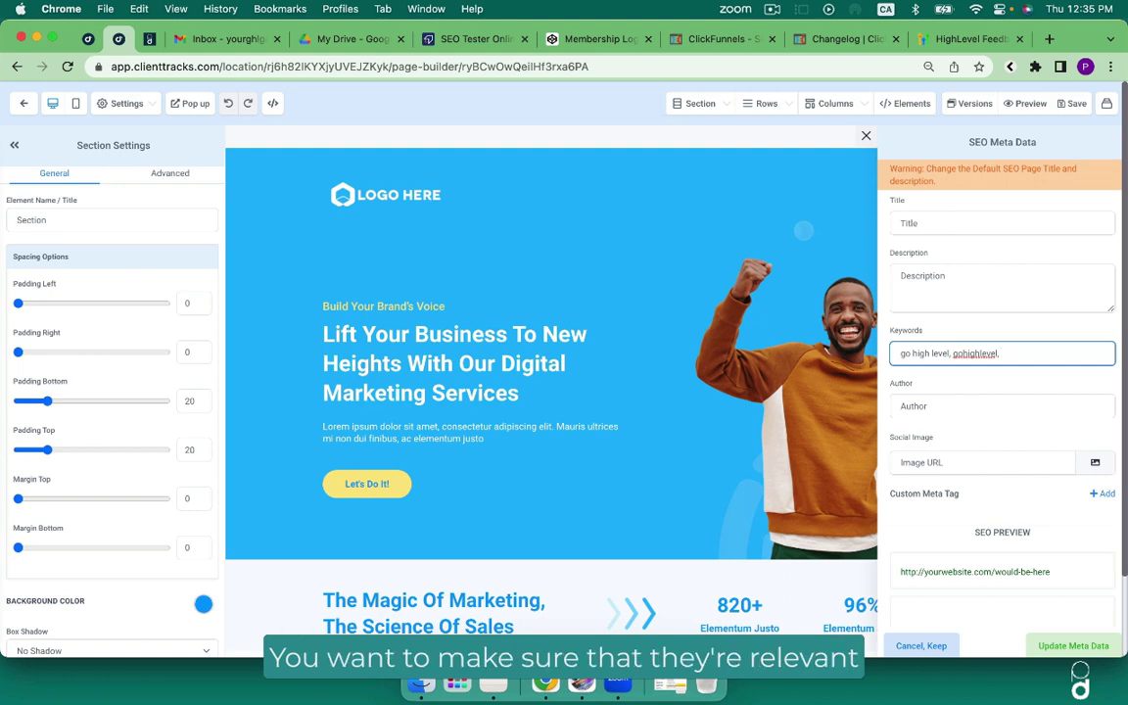
left_click(930, 406)
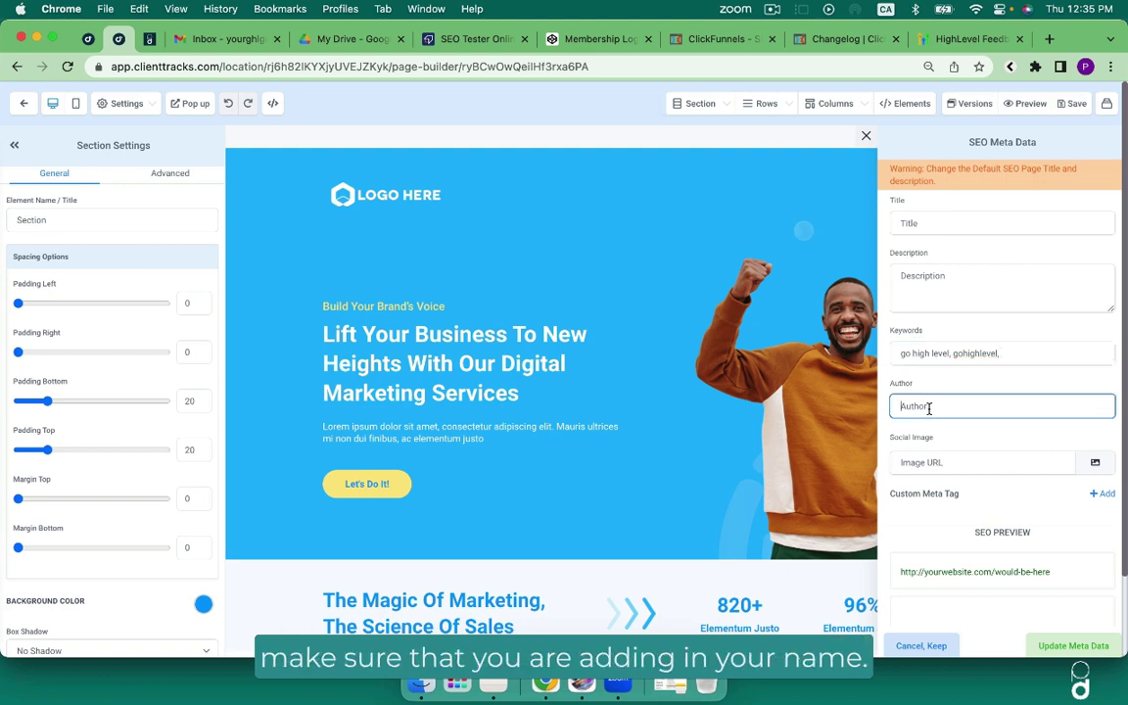
type("Pamela Dale")
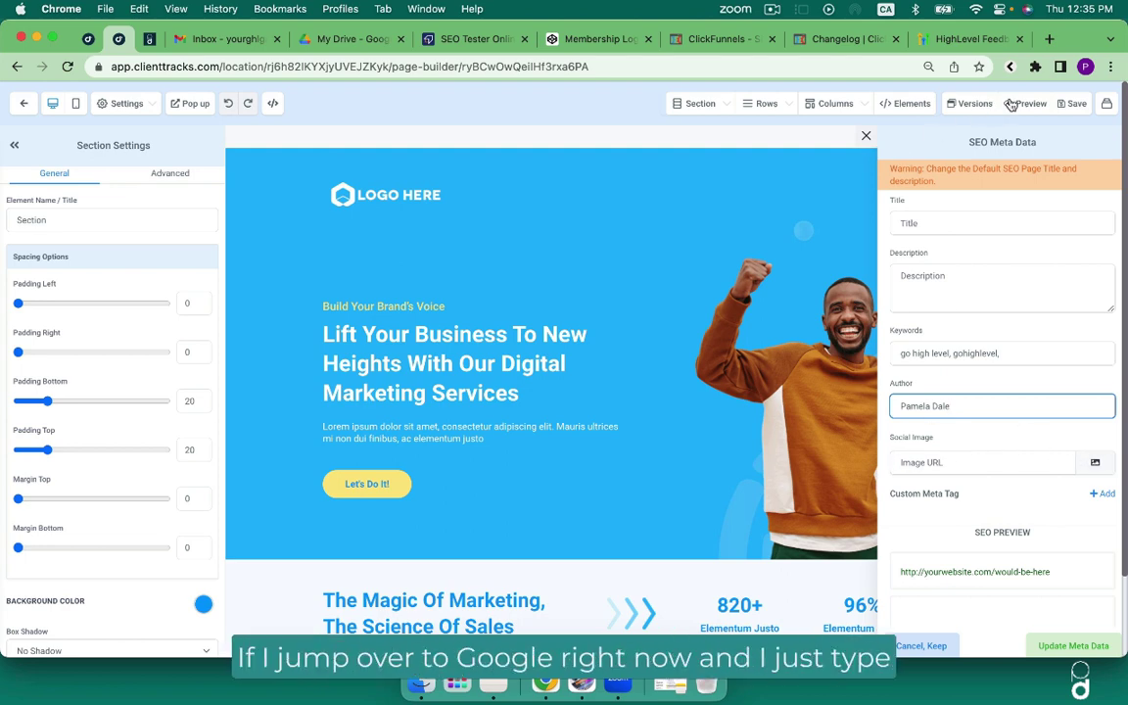
Search Google for the author's full name in a new tab.
left_click(1049, 39)
left_click(716, 68)
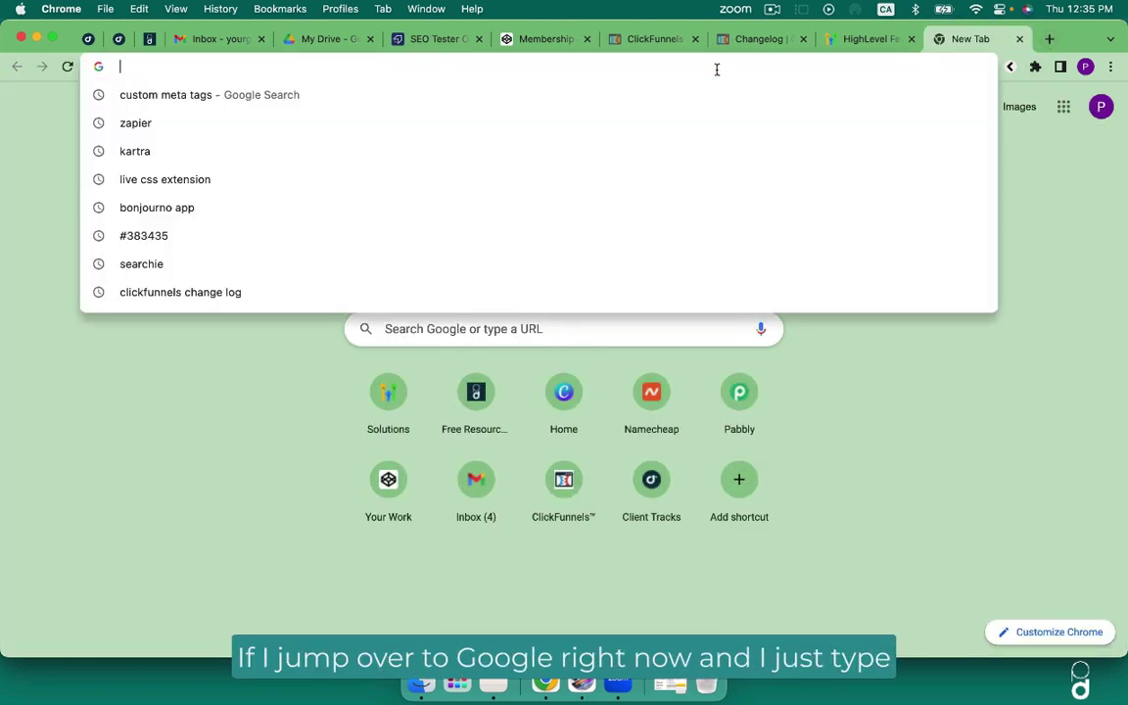
type("pamela joan dale")
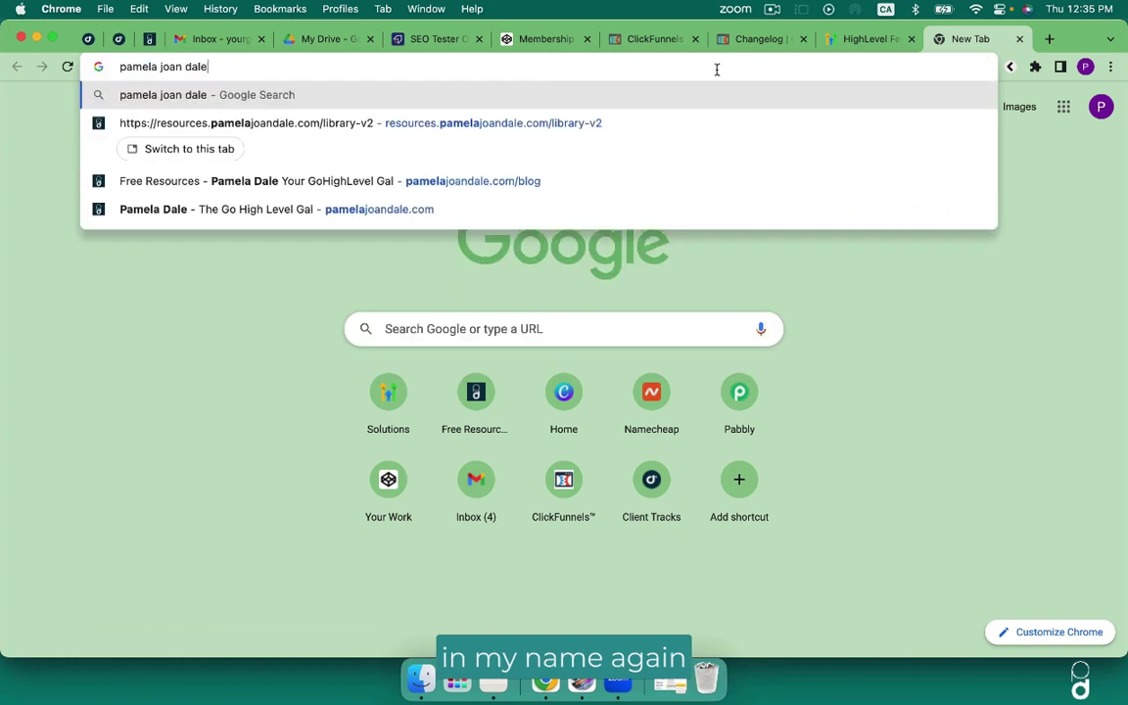
key("Return")
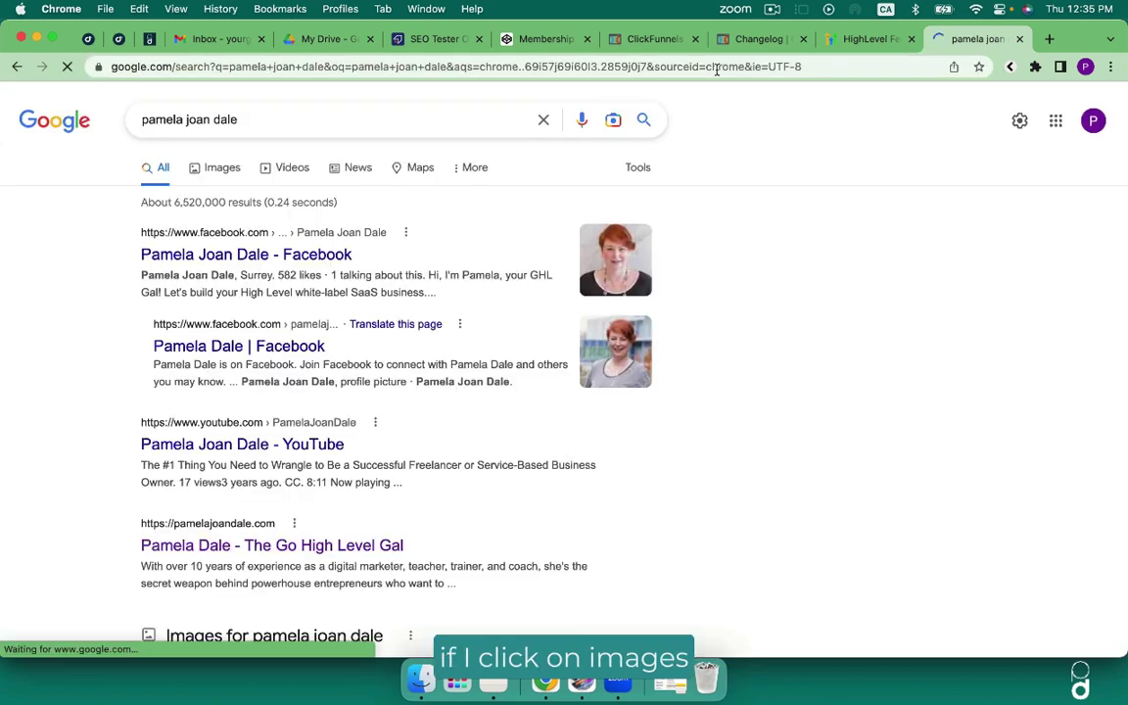
Switch to the Images results for the name and browse through them.
left_click(233, 173)
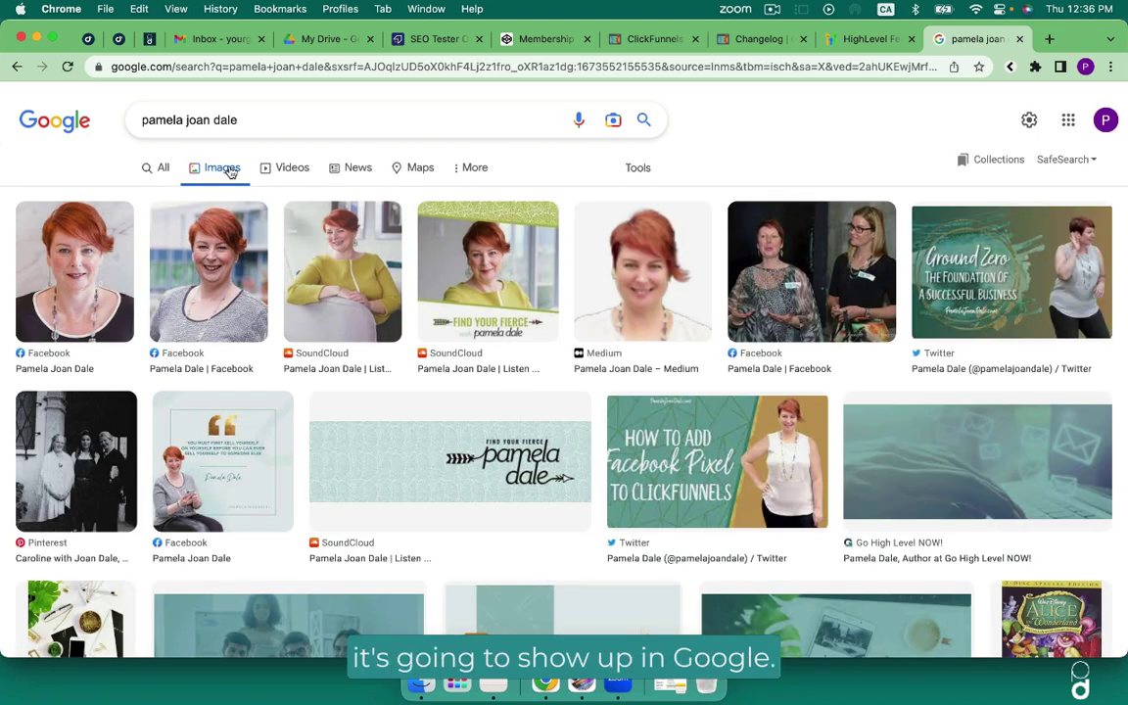
scroll(298, 365, "down", 5)
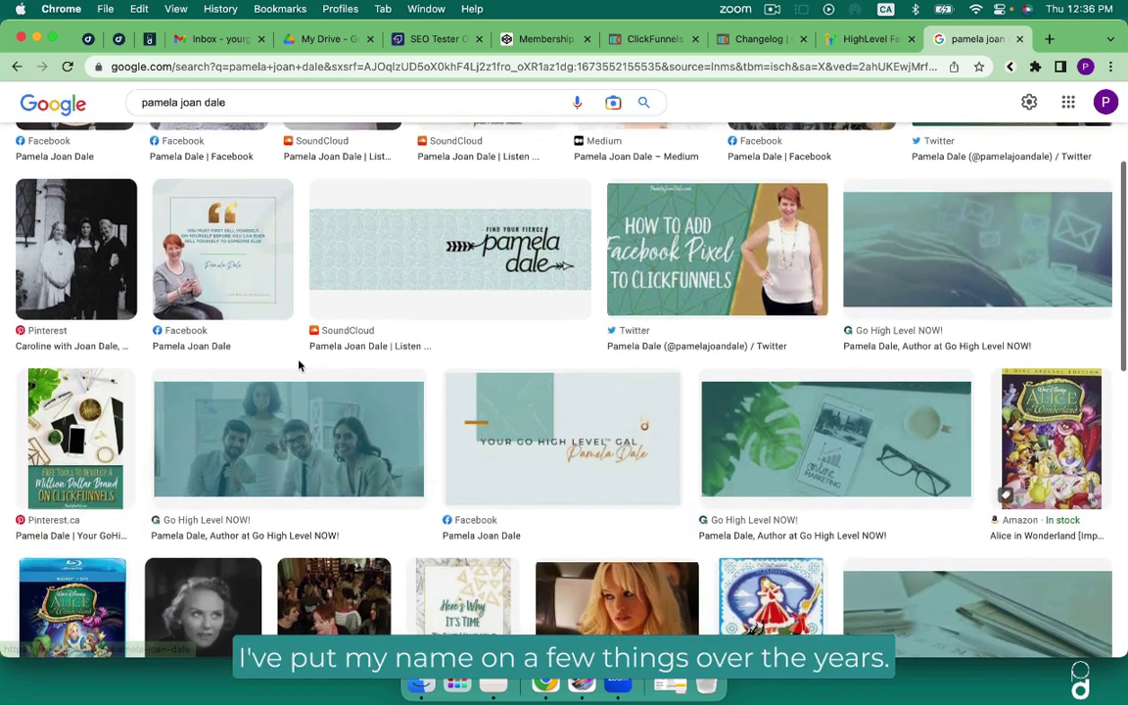
scroll(299, 365, "down", 5)
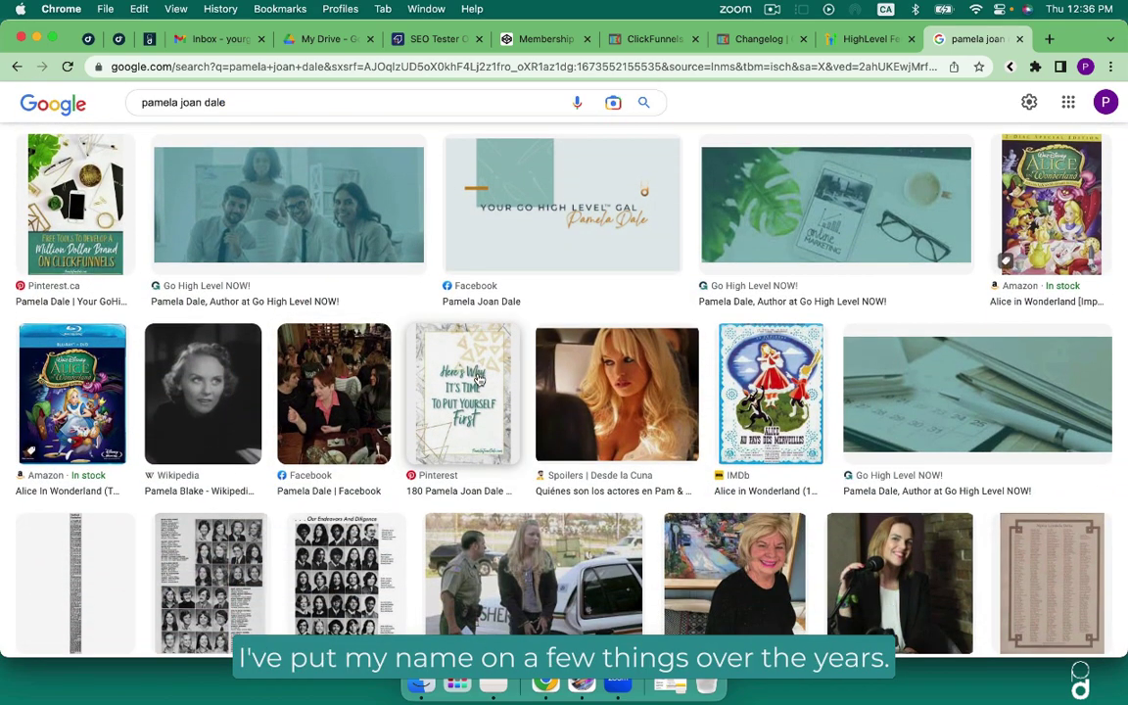
scroll(479, 379, "down", 8)
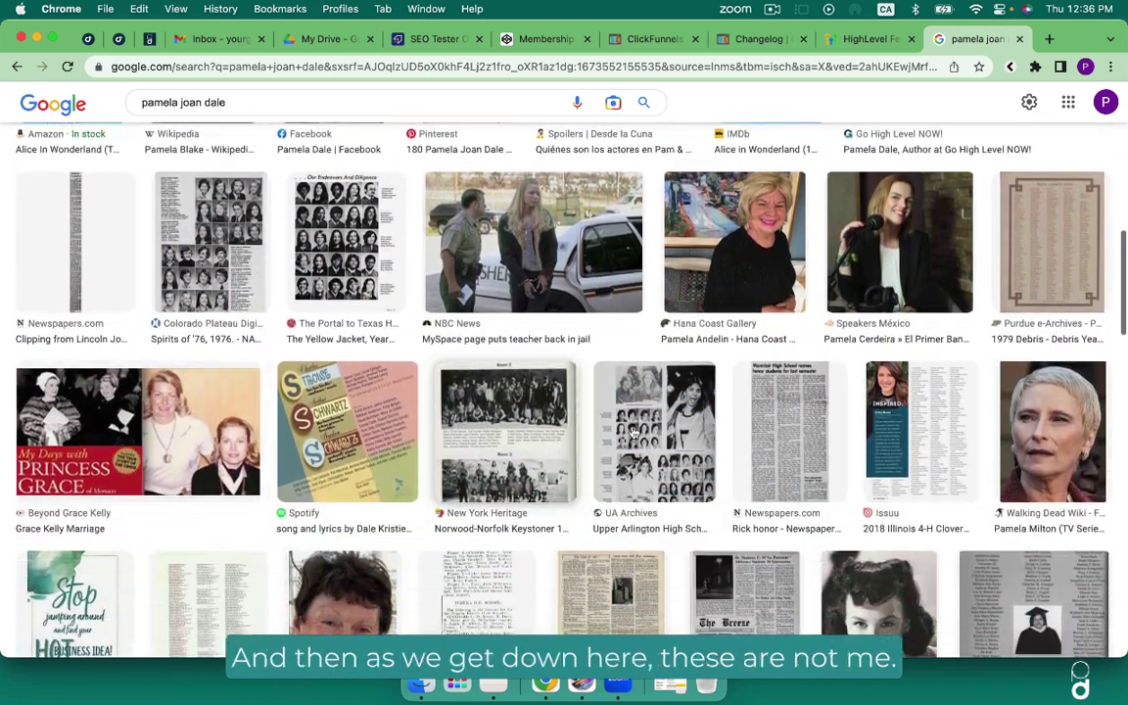
scroll(647, 436, "down", 3)
scroll(651, 435, "up", 10)
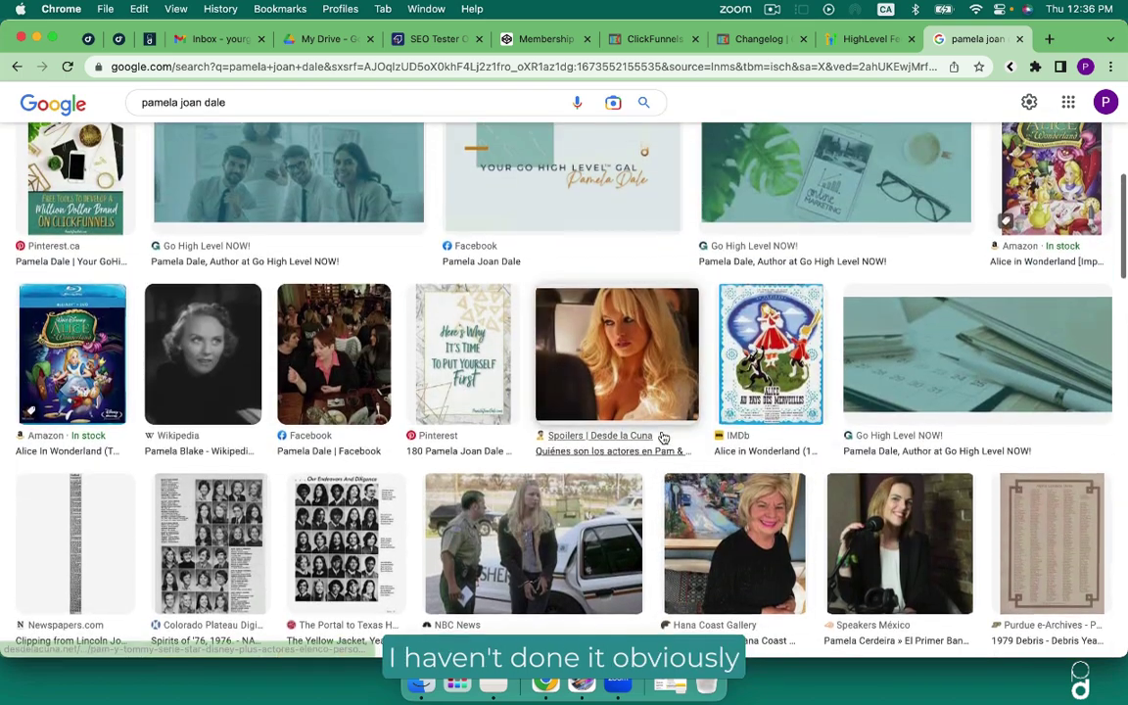
scroll(663, 438, "up", 8)
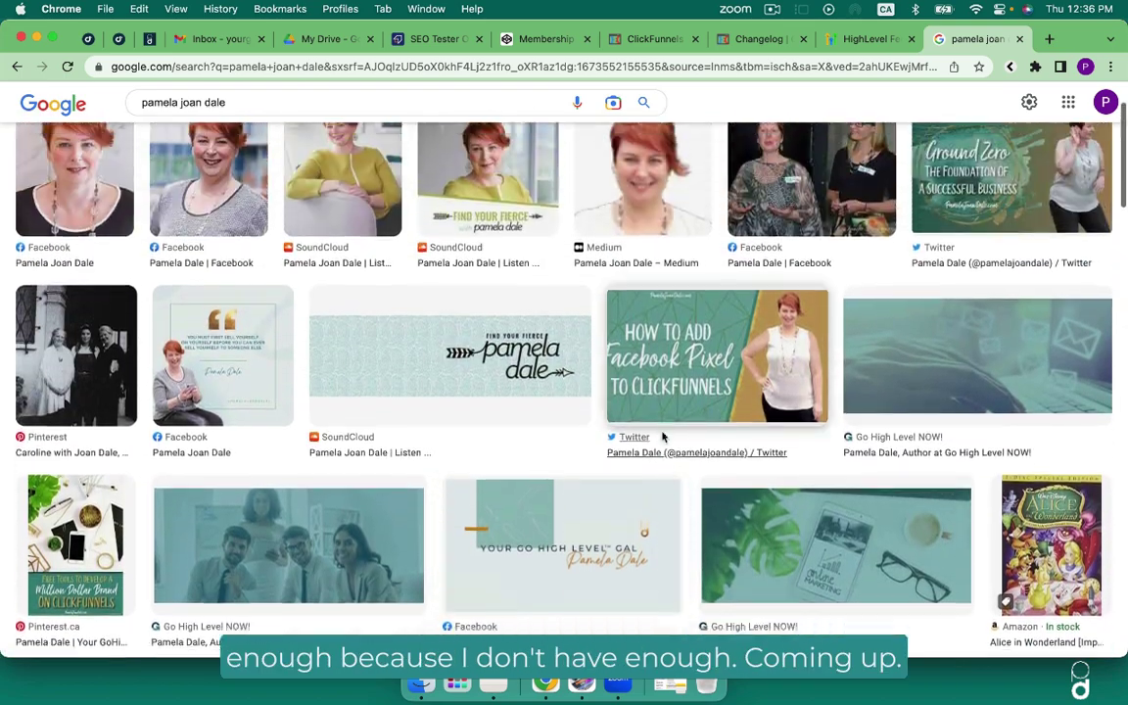
scroll(662, 438, "up", 3)
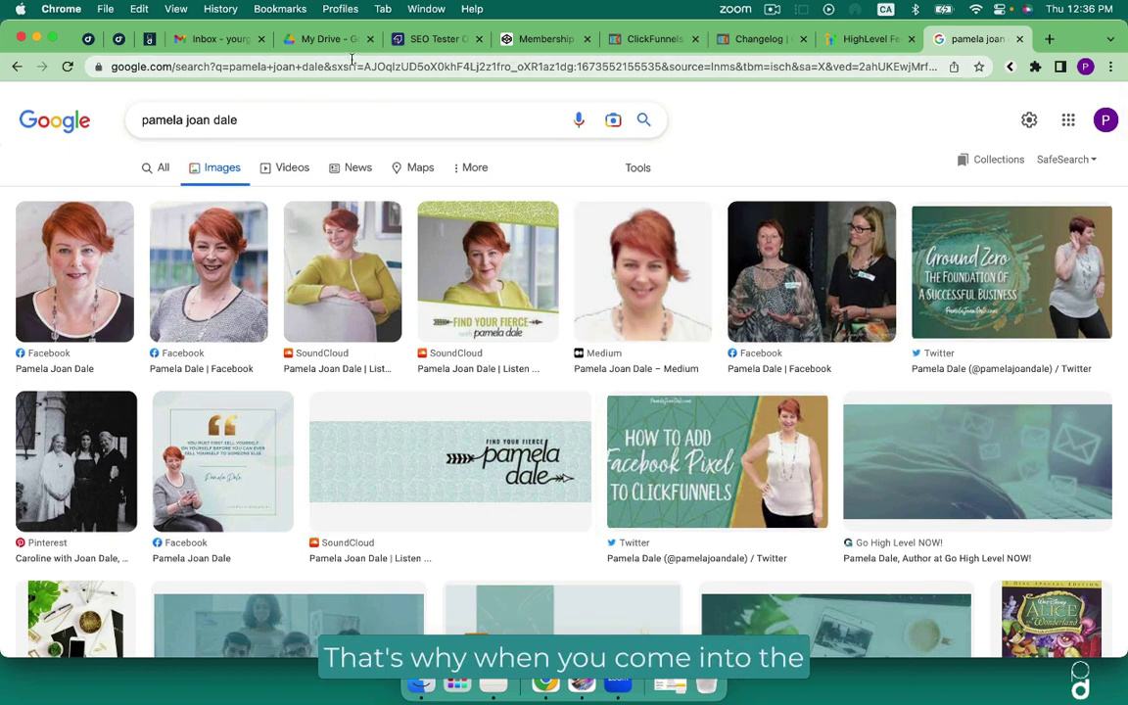
Apply the SEO meta data with Update Meta Data and save the sales page.
left_click(118, 39)
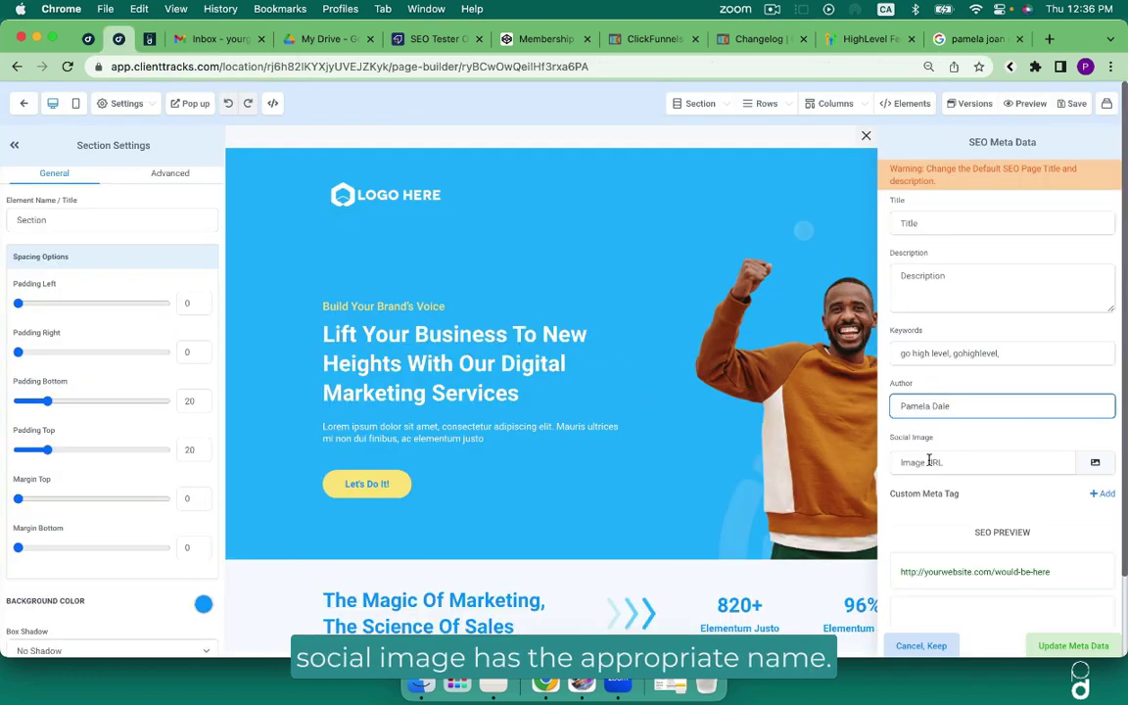
left_click(1074, 646)
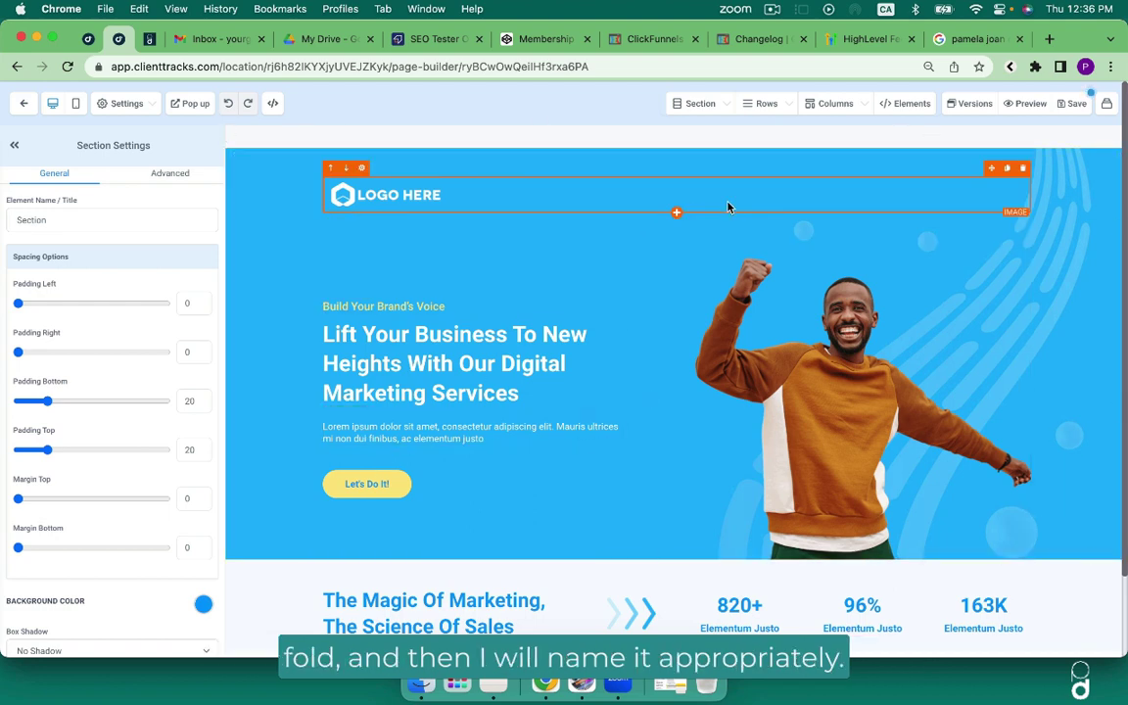
left_click(1076, 104)
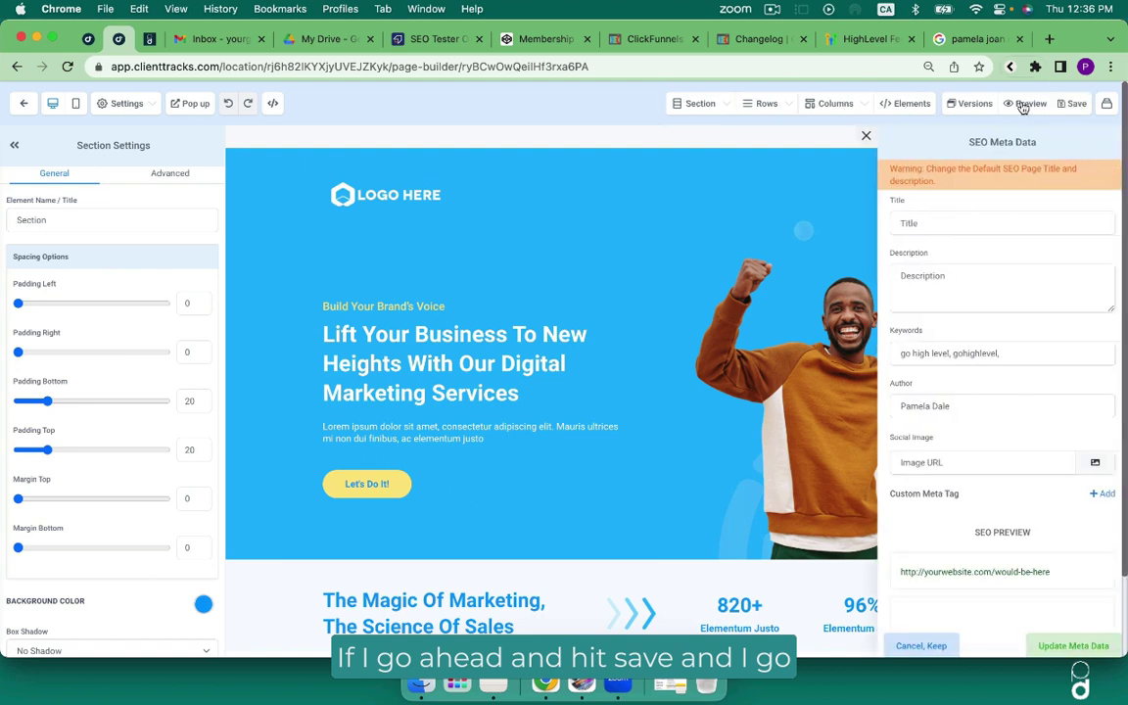
Preview the saved sales page and take a region screenshot of its hero section.
left_click(1023, 104)
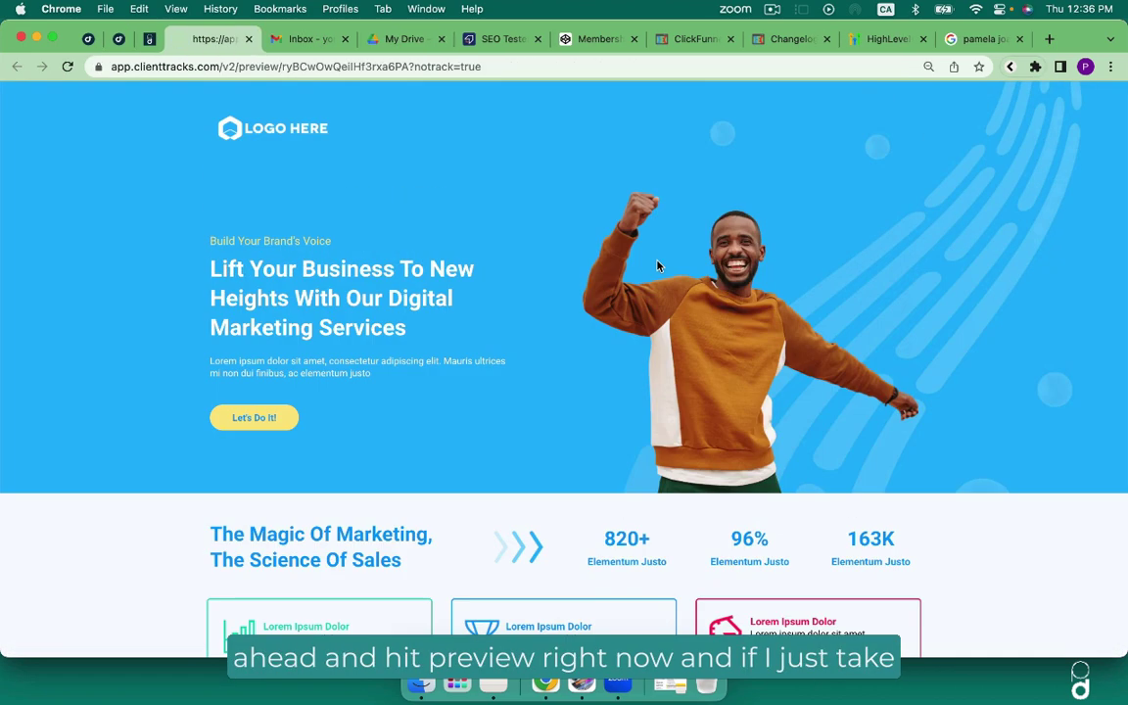
key("super+shift+4")
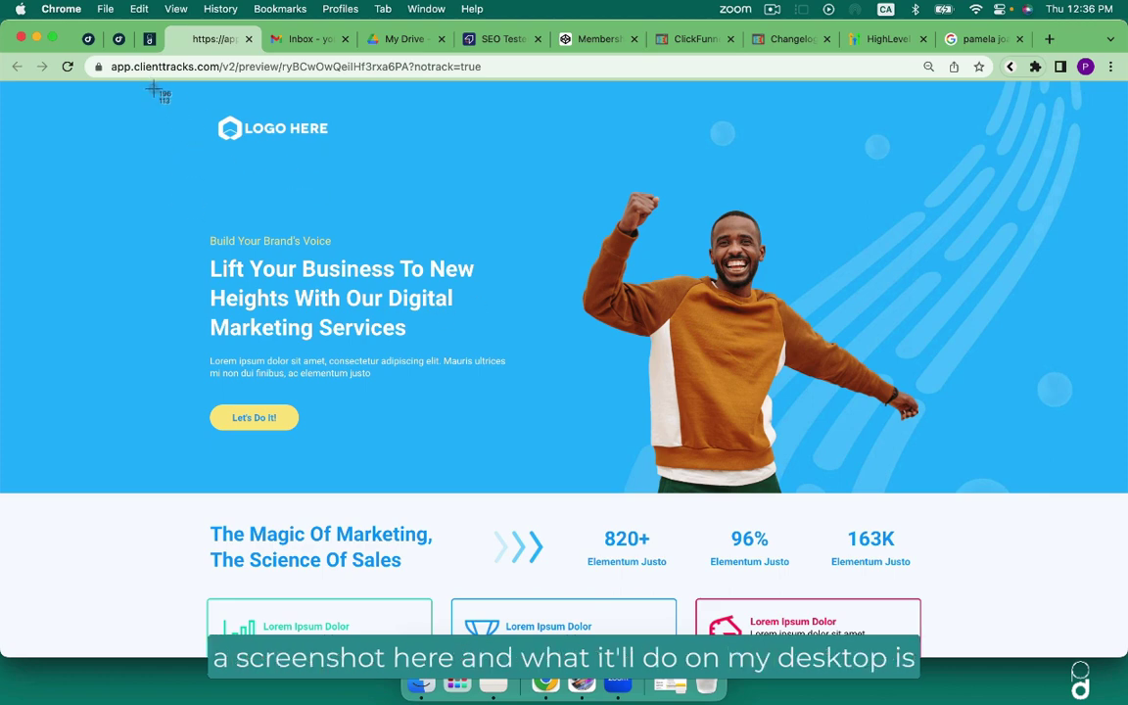
left_click_drag(154, 88, 964, 438)
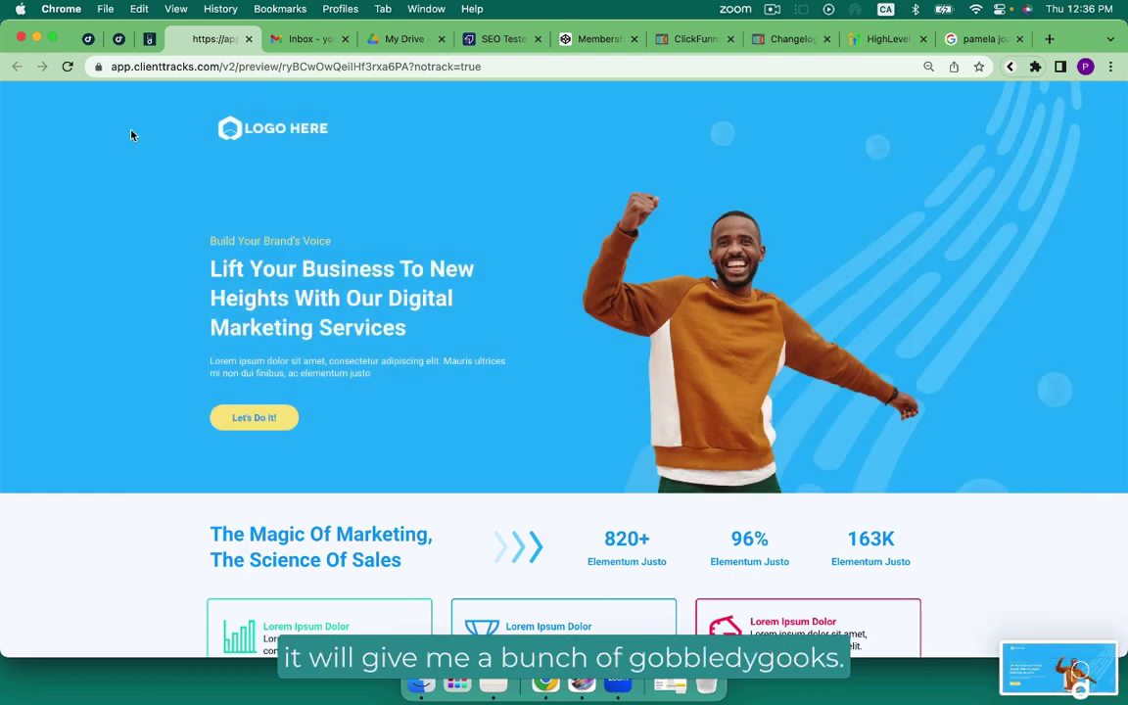
Rename the hero screenshot on the desktop to 'Program/Your Name'.
left_click(37, 37)
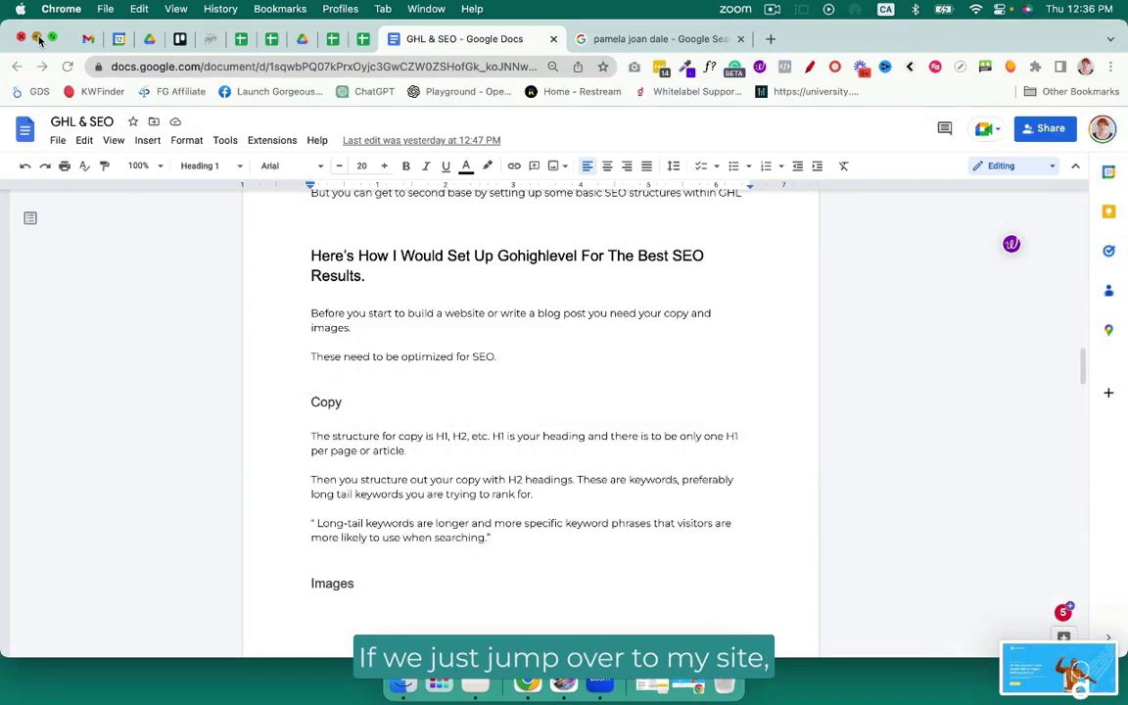
left_click(37, 37)
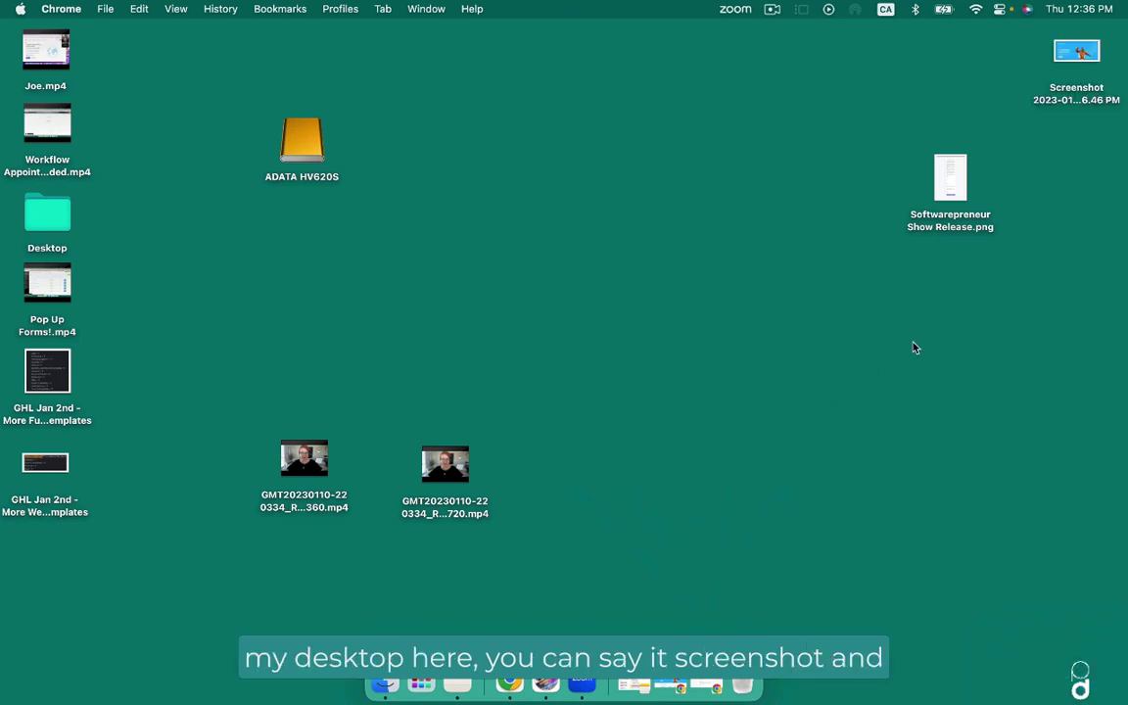
left_click(1068, 102)
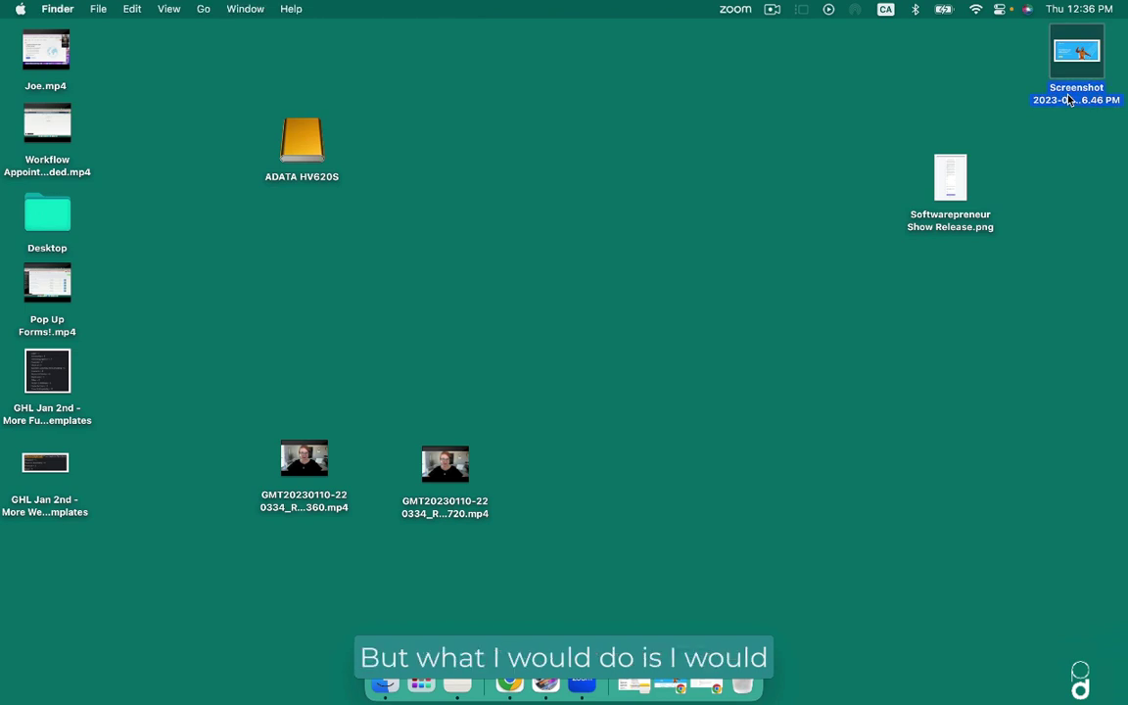
left_click(1070, 100)
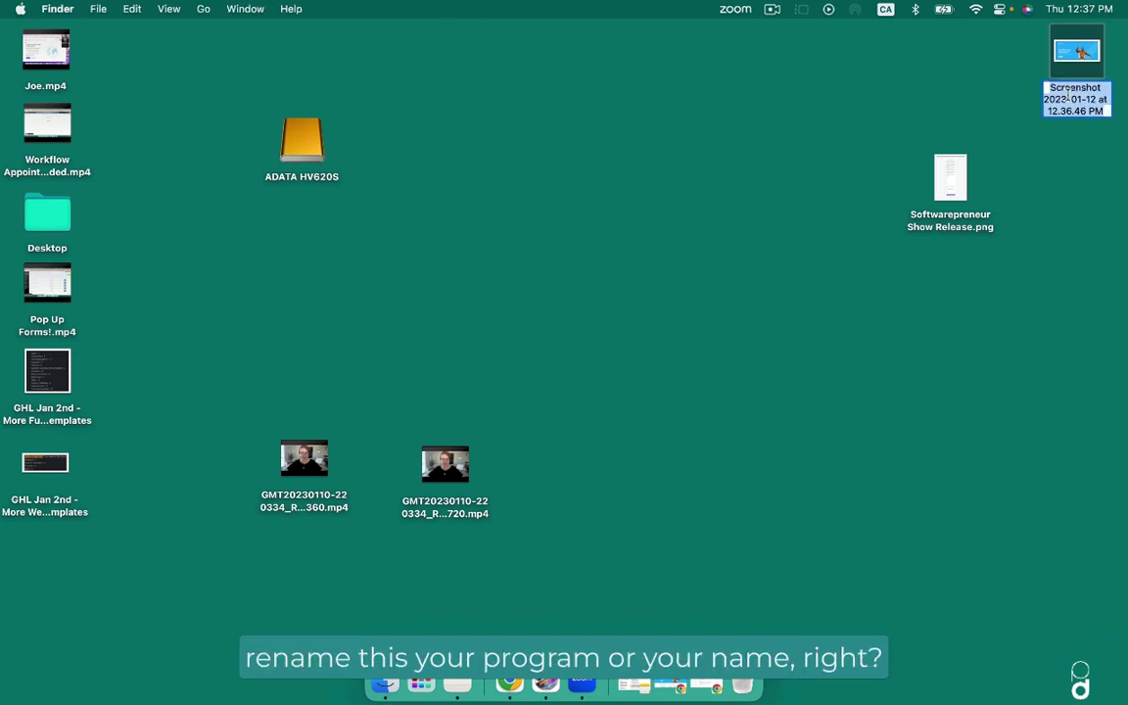
type("Program")
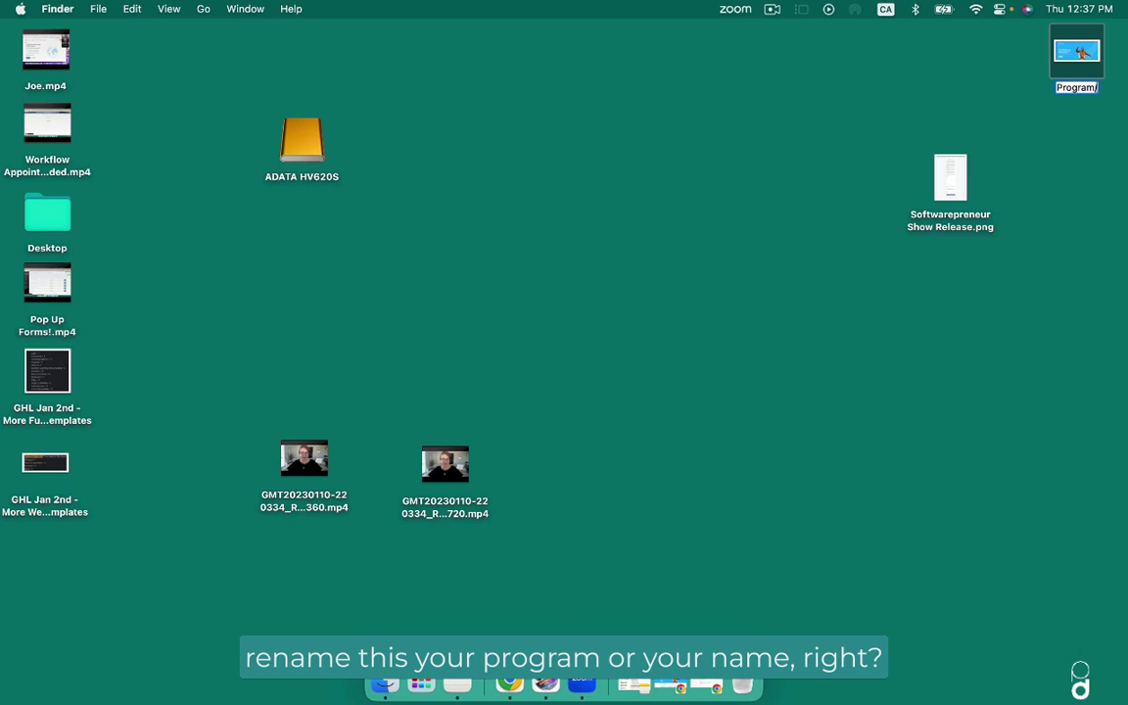
type("/Your Name")
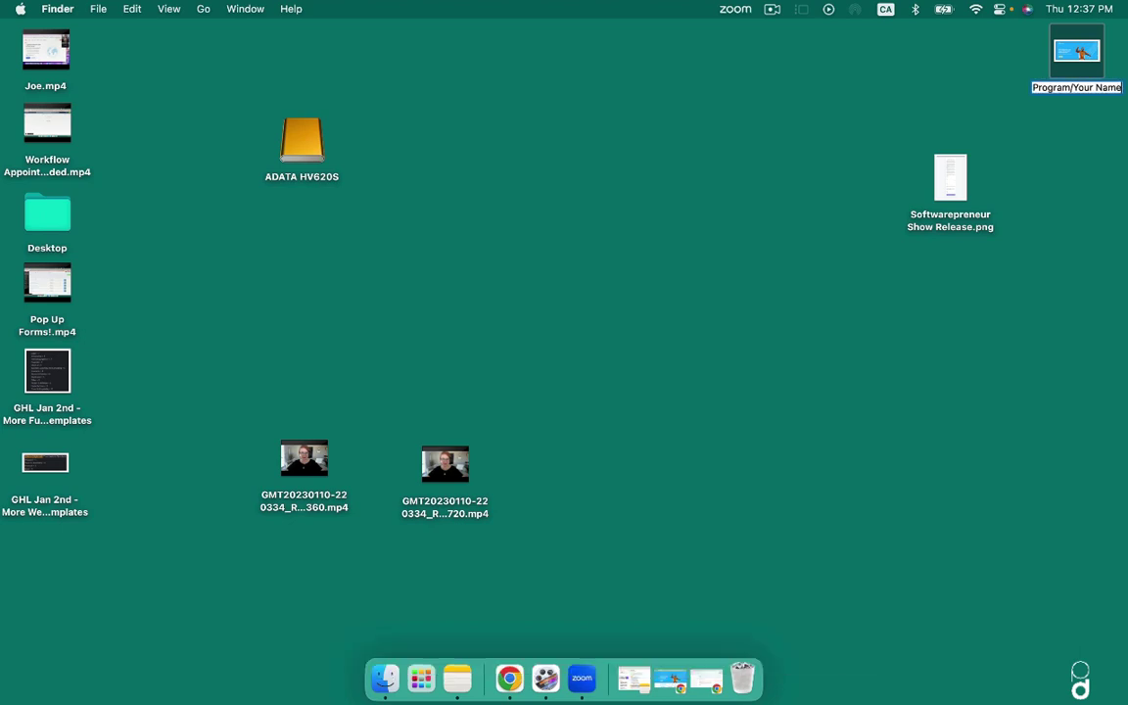
key("Return")
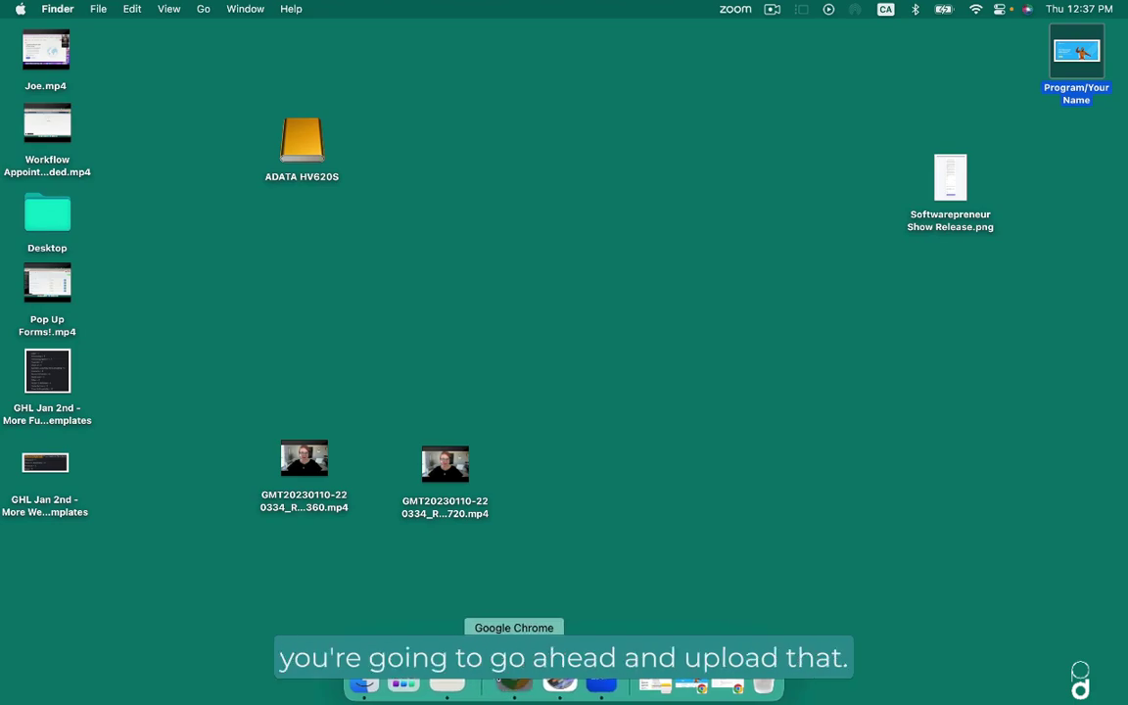
left_click(514, 684)
Upload the 'Program/Your Name' screenshot from the Desktop as the page's social image.
left_click(362, 8)
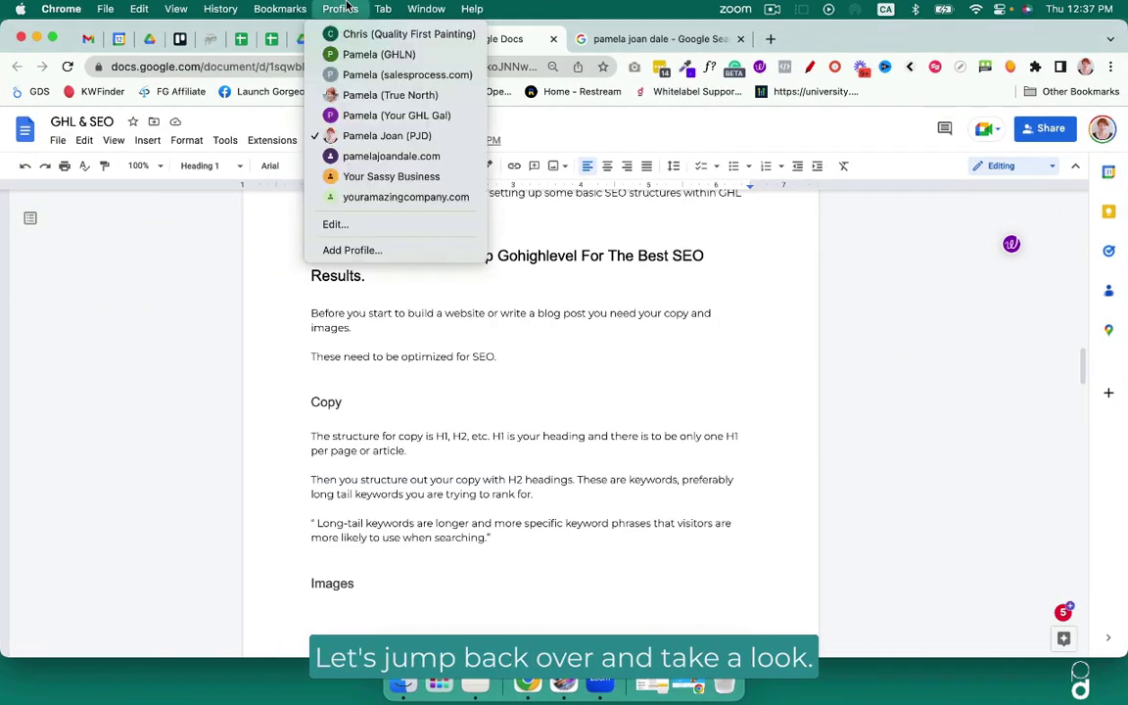
left_click(402, 117)
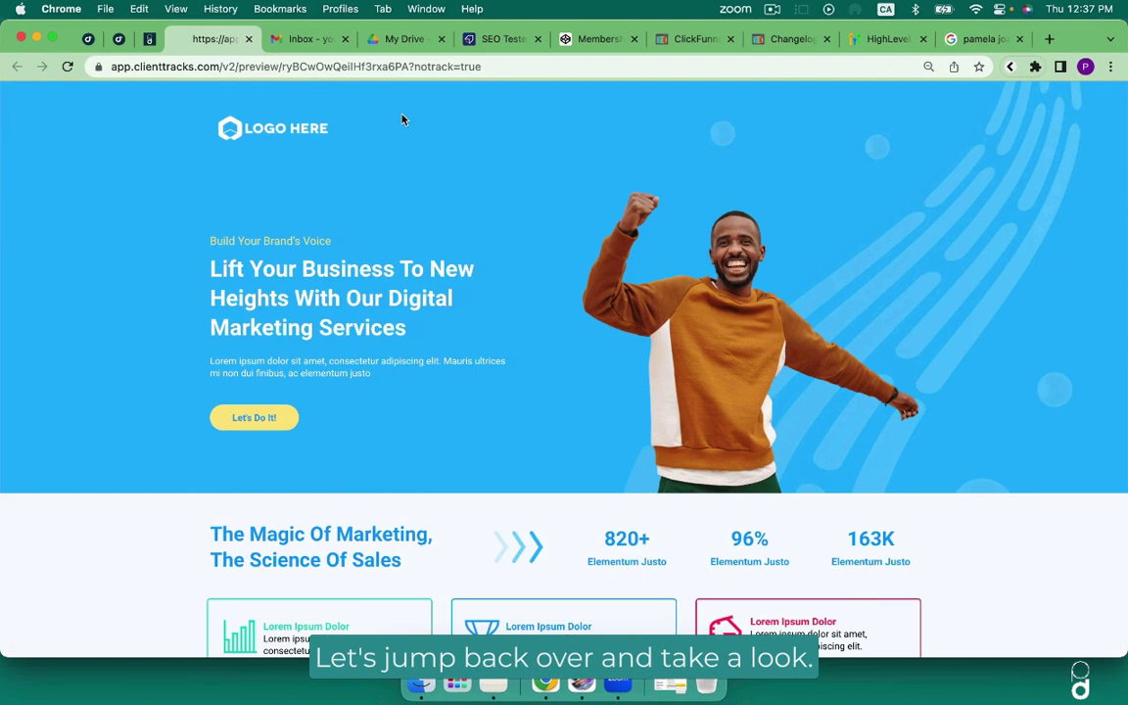
left_click(118, 39)
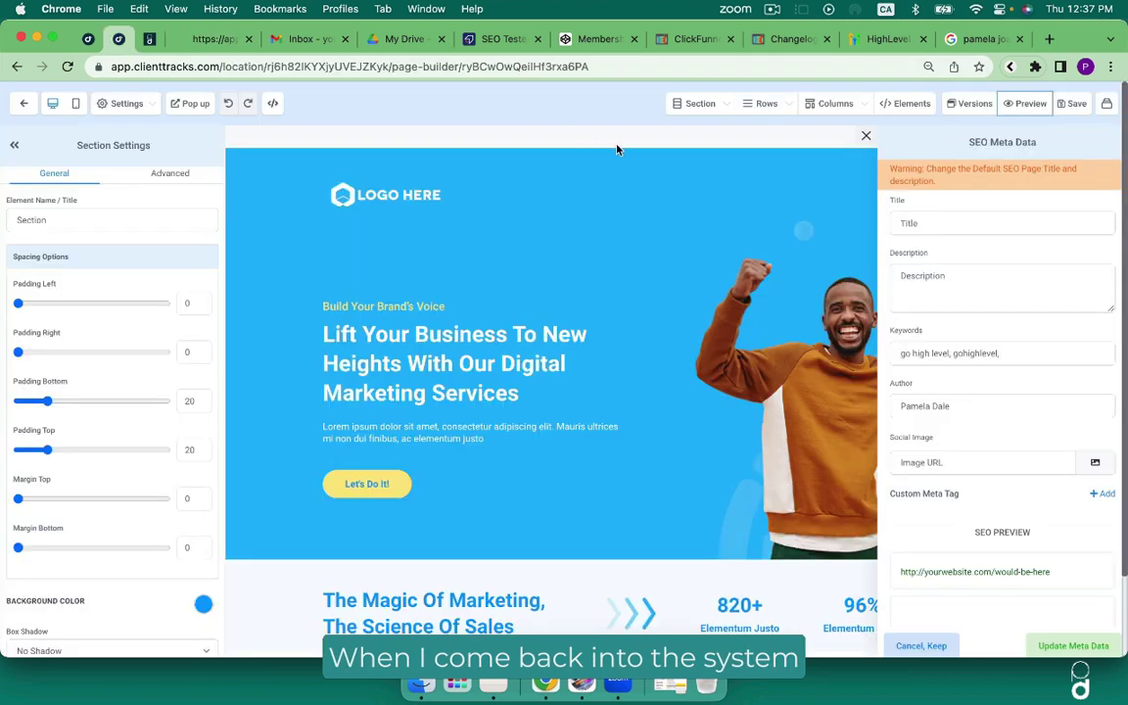
left_click(1095, 462)
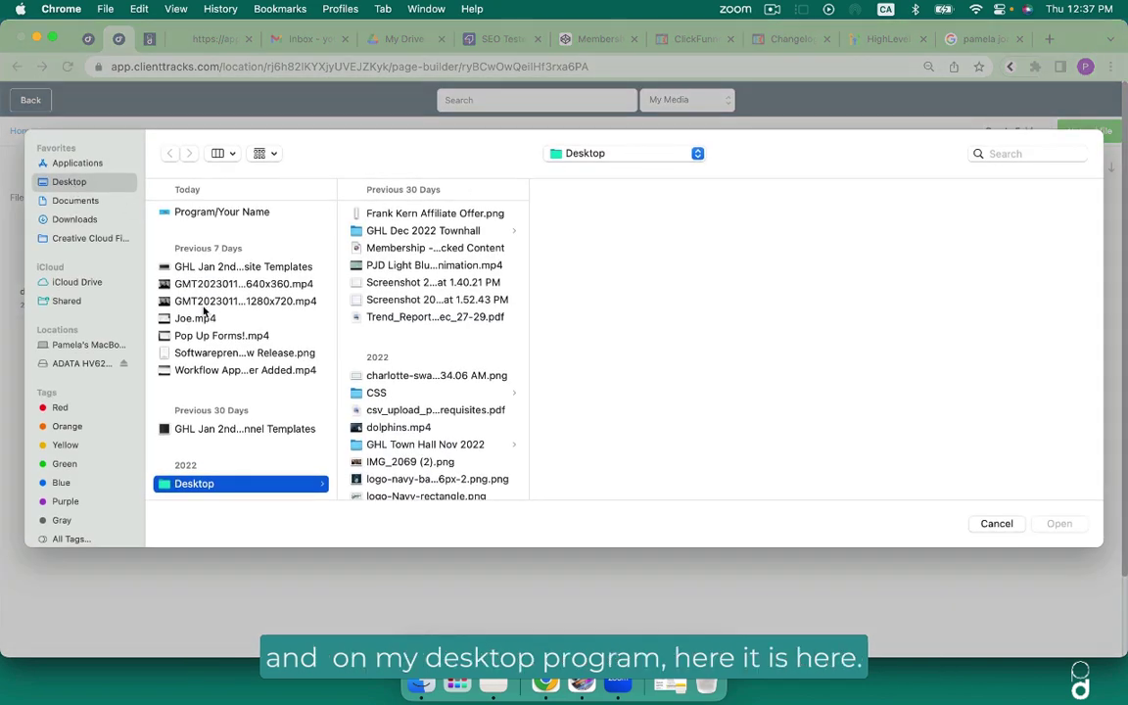
left_click(218, 213)
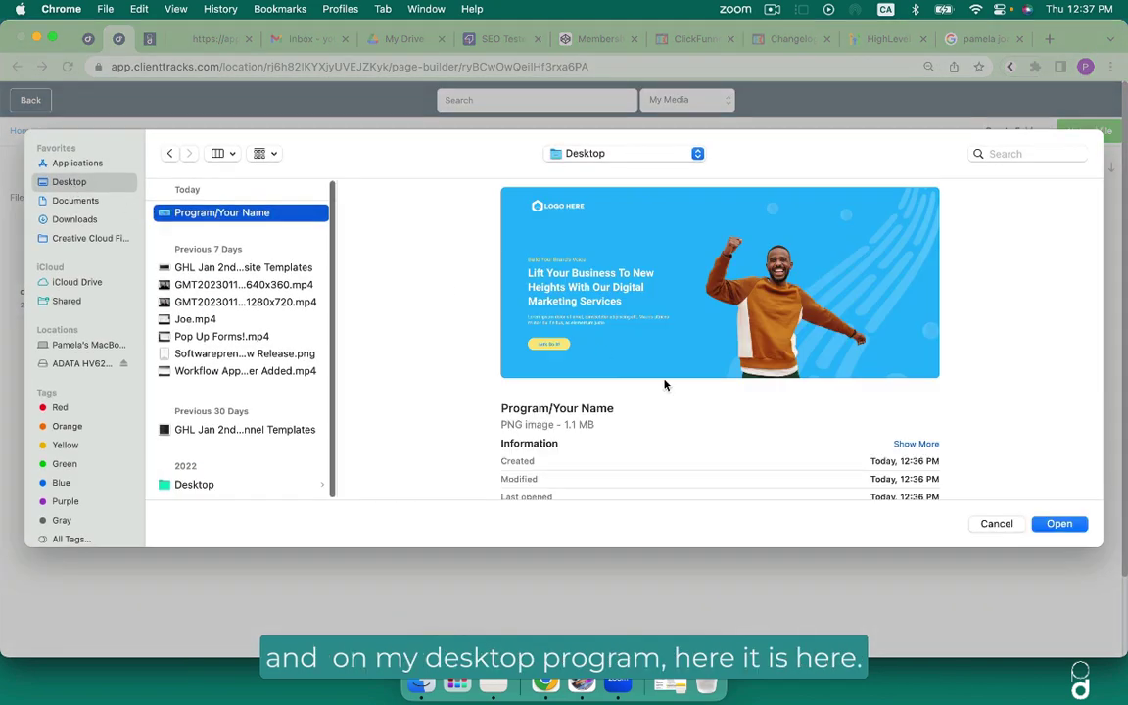
left_click(1059, 524)
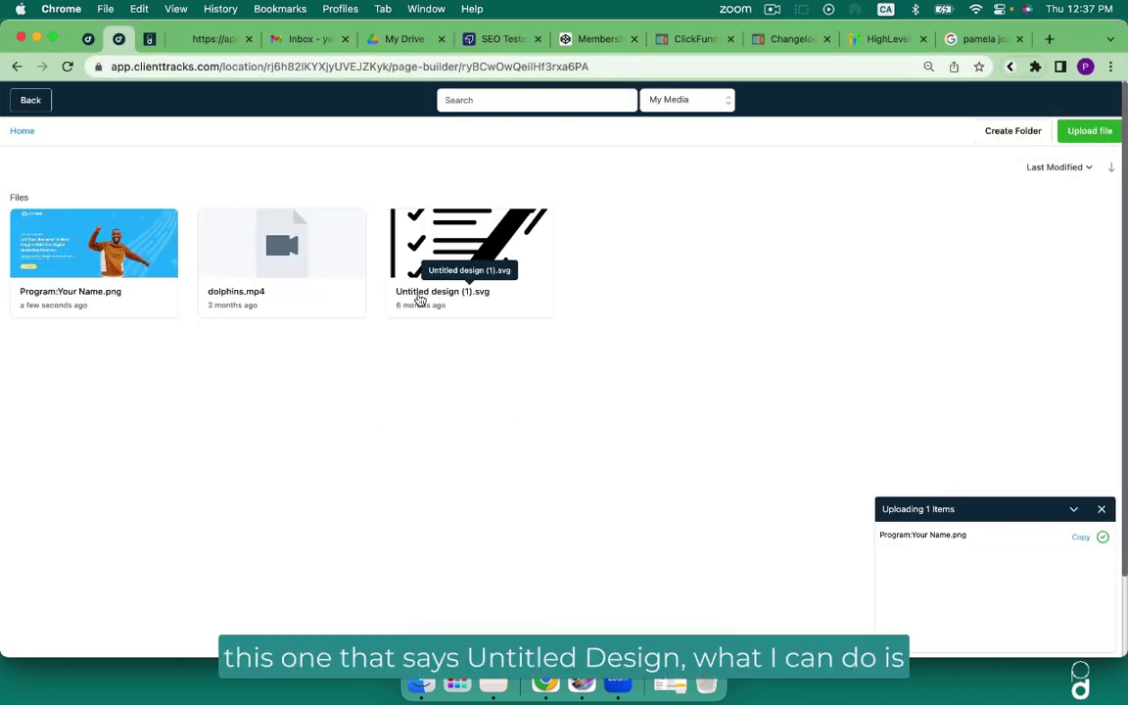
Rename 'Untitled design (1).svg' to the author's full name, keeping the .svg extension, and return to the page builder.
right_click(420, 299)
left_click(431, 353)
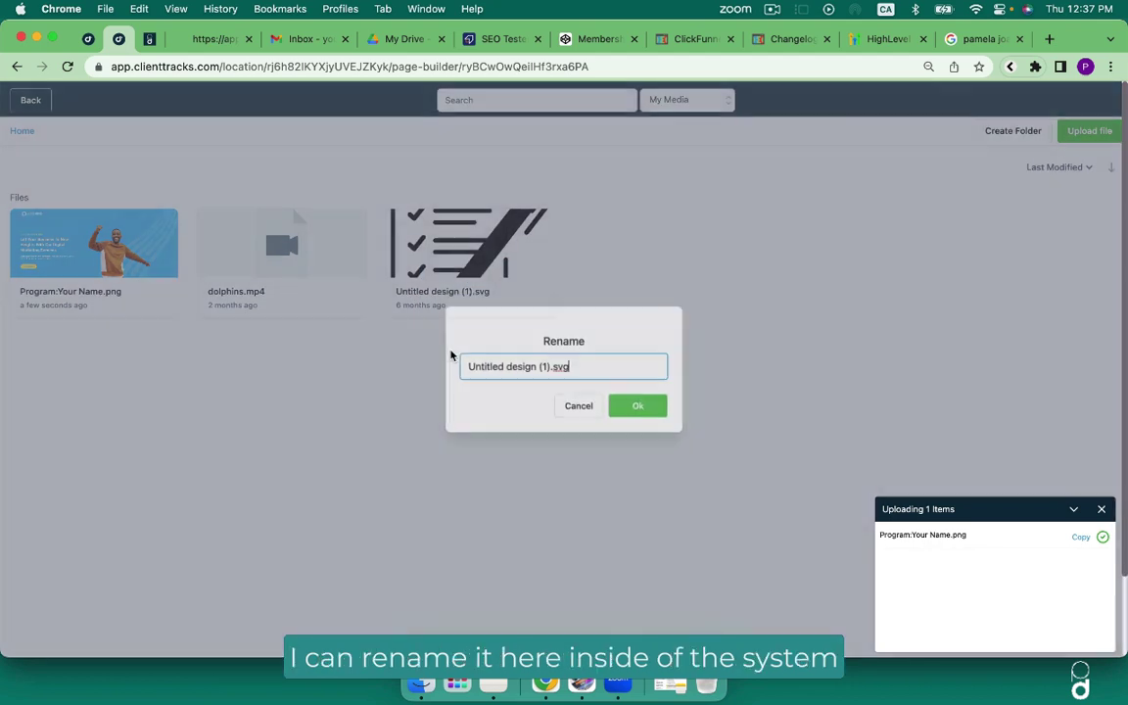
left_click_drag(550, 370, 457, 366)
type("Pamela Joa")
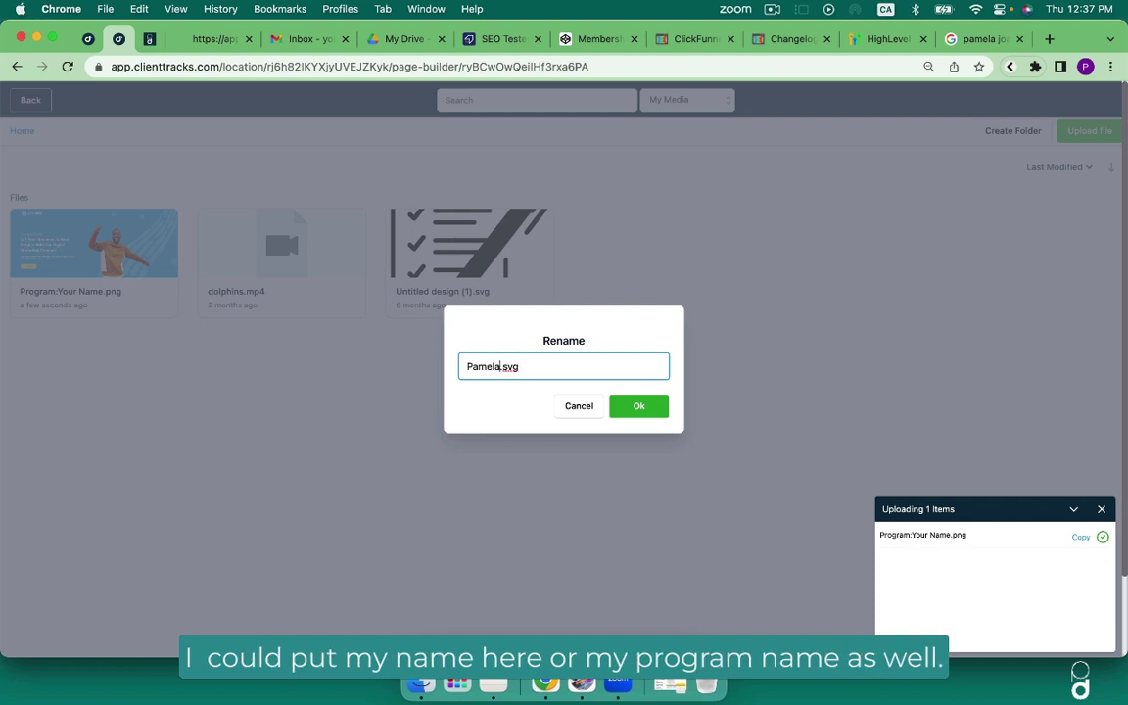
type("n Dale")
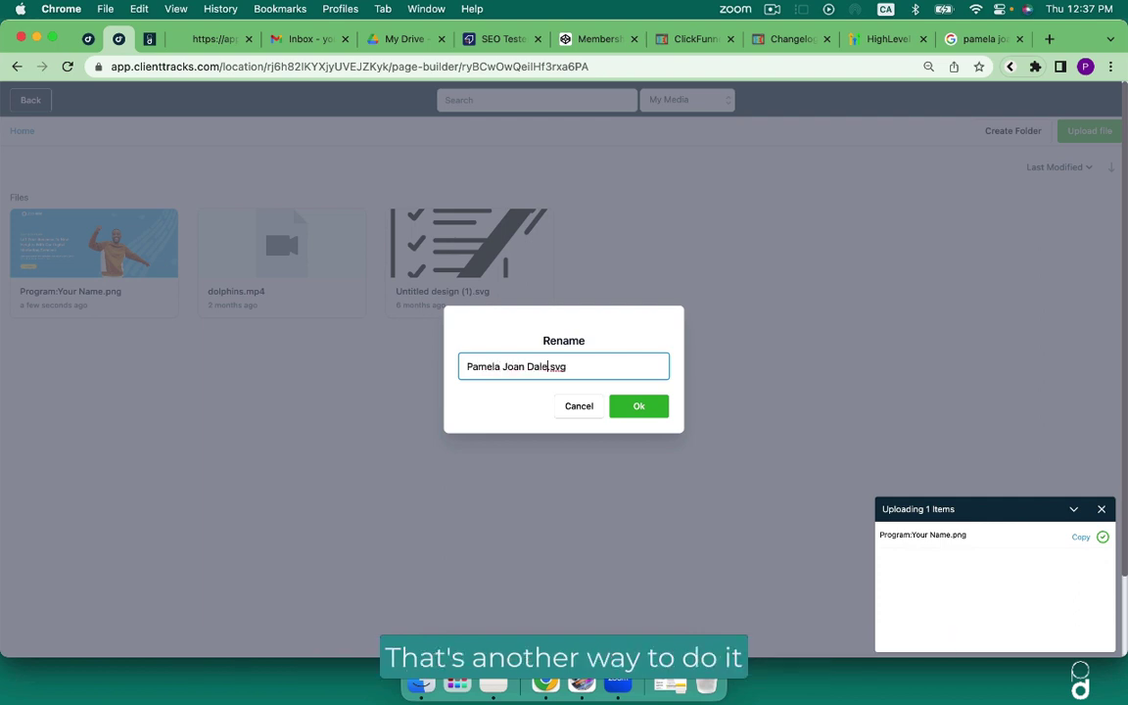
left_click(639, 405)
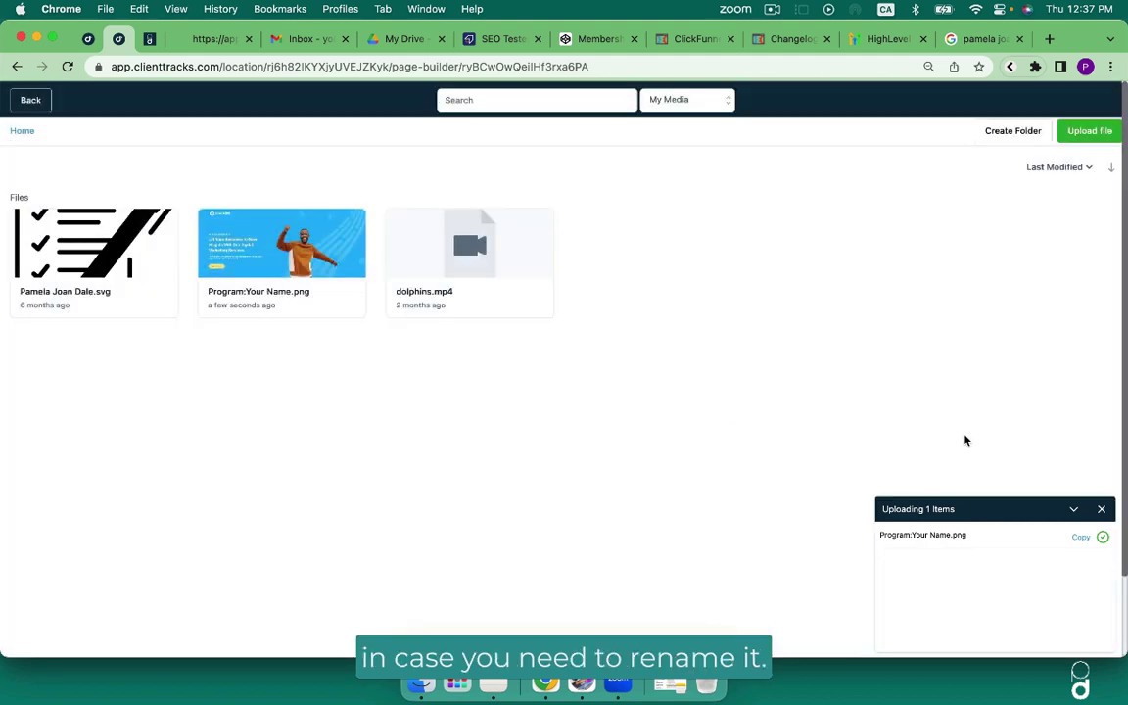
left_click(1101, 509)
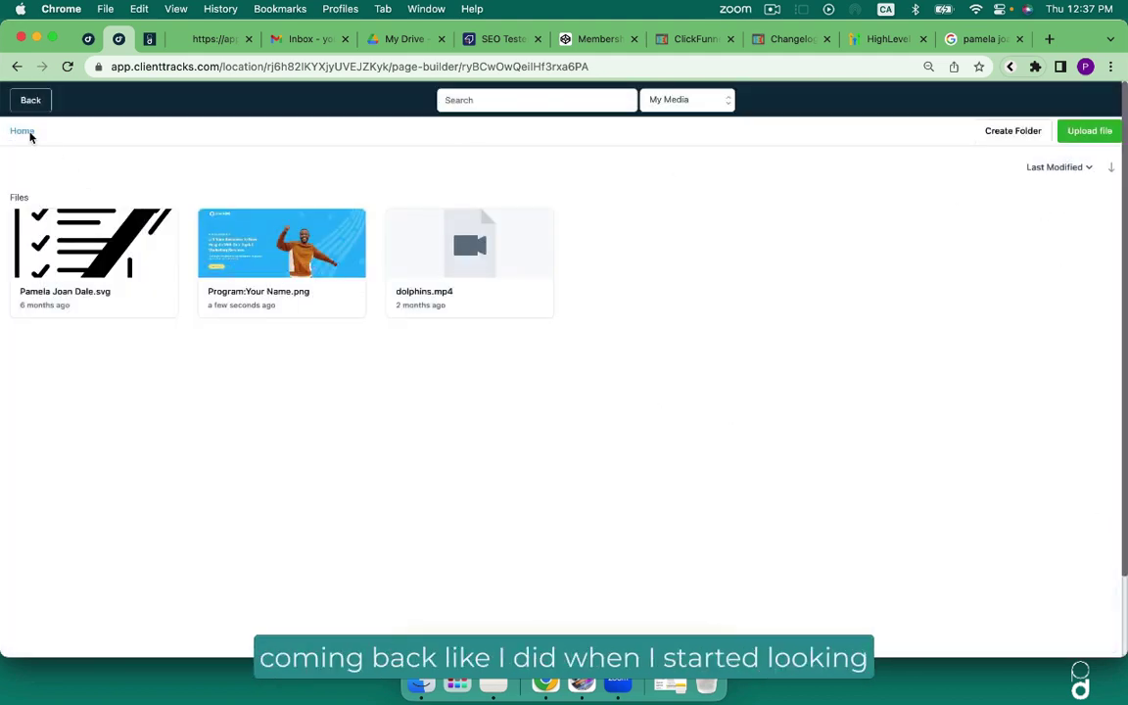
left_click(28, 99)
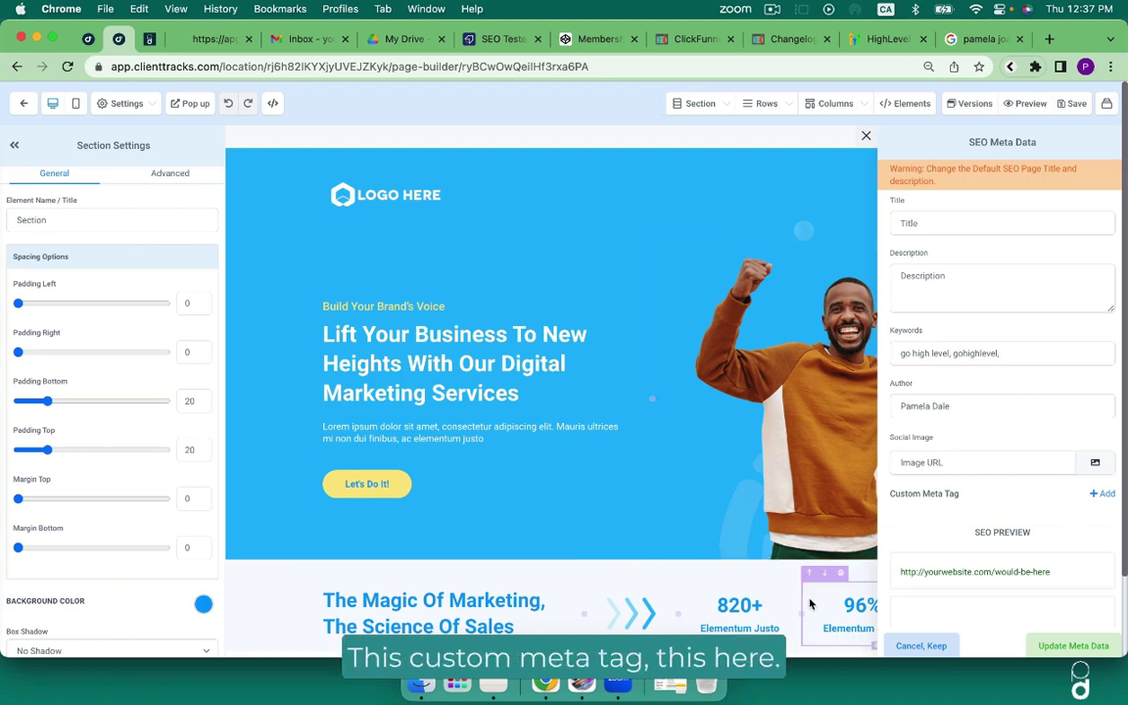
Add a custom meta tag named 'Description' with content 'Test'.
left_click(1103, 494)
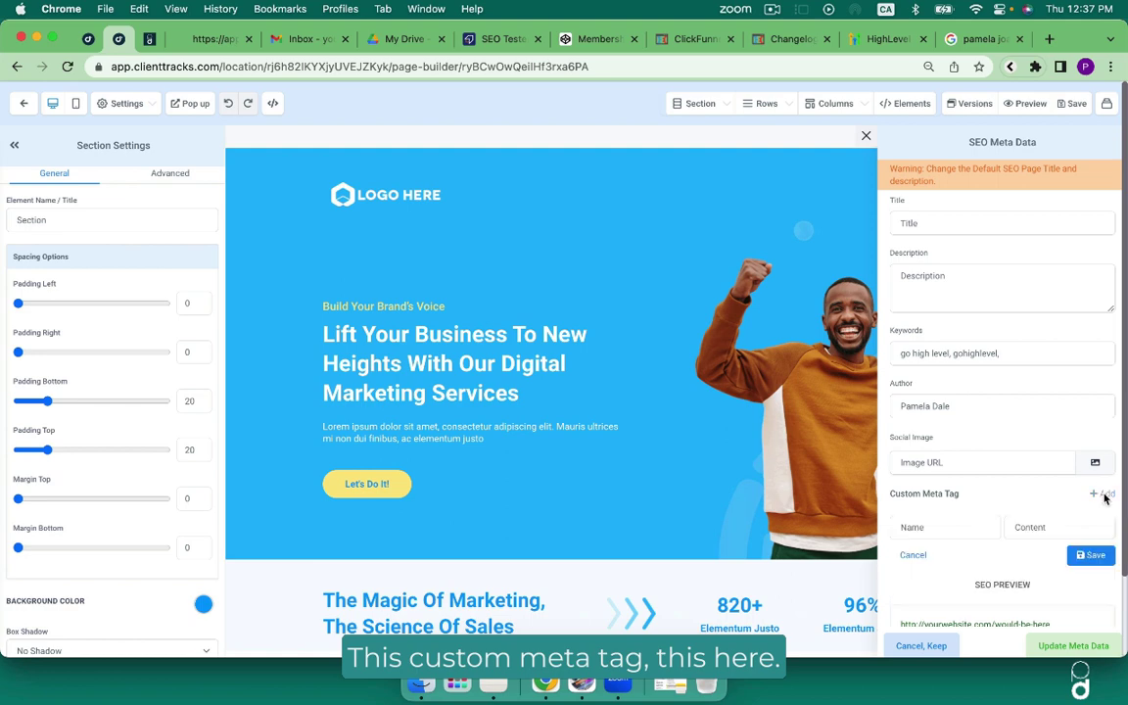
left_click(911, 528)
type("Descriptio")
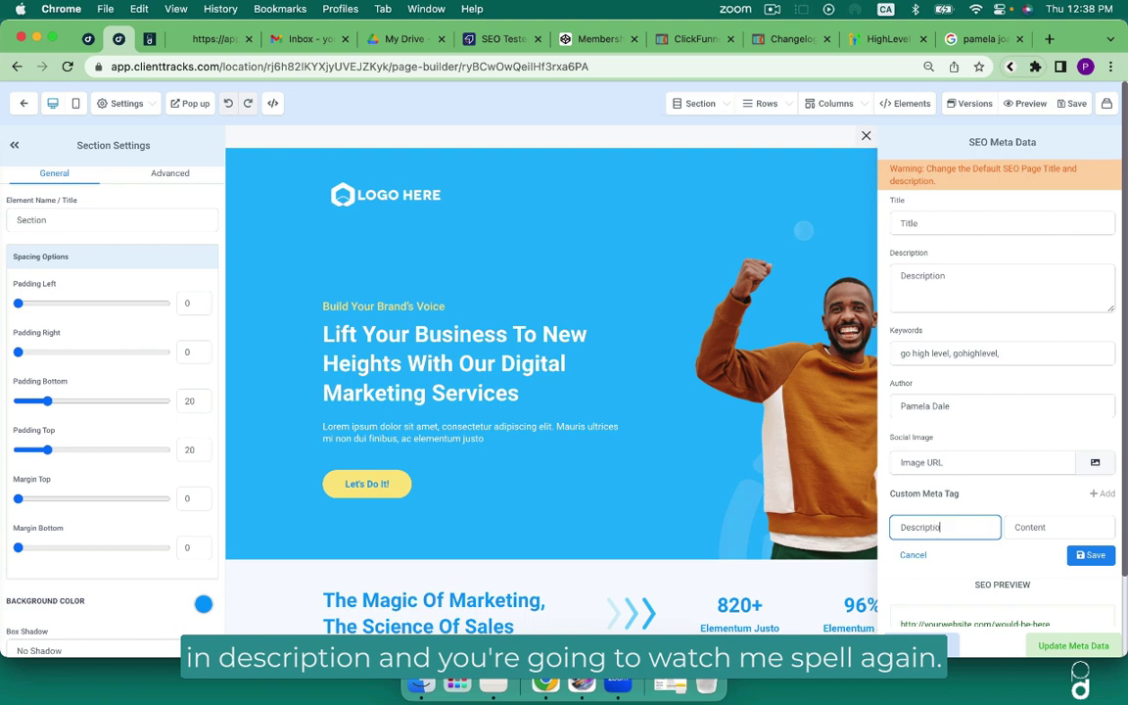
type("n")
left_click(1015, 530)
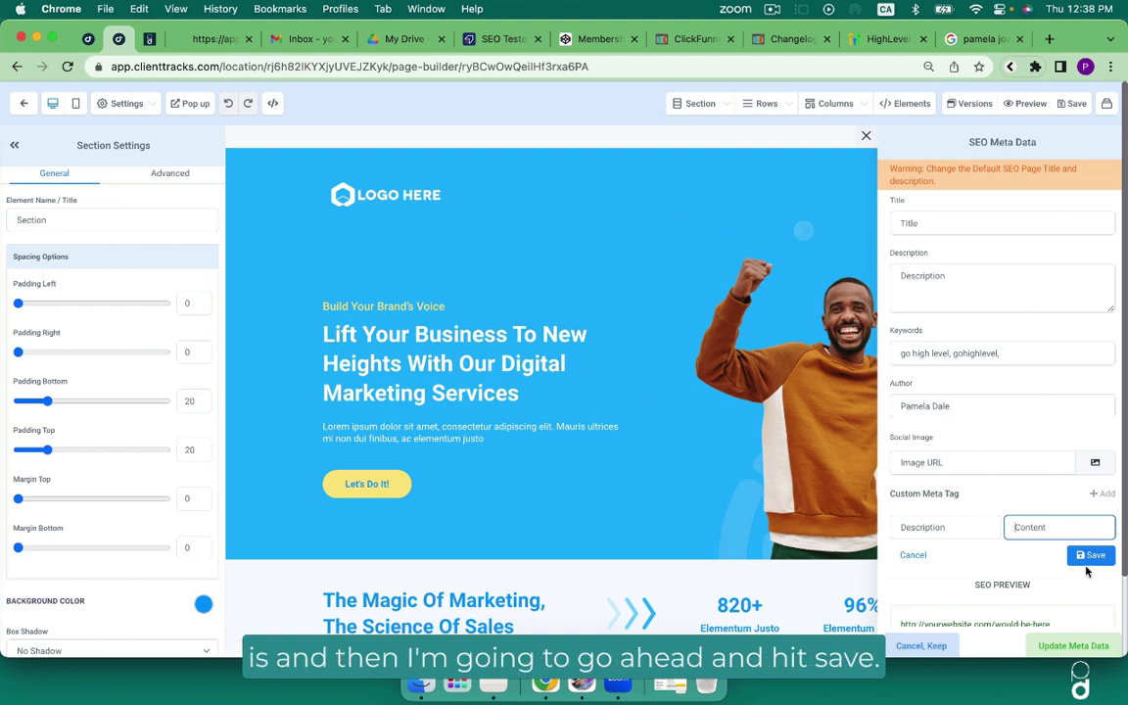
type("1est")
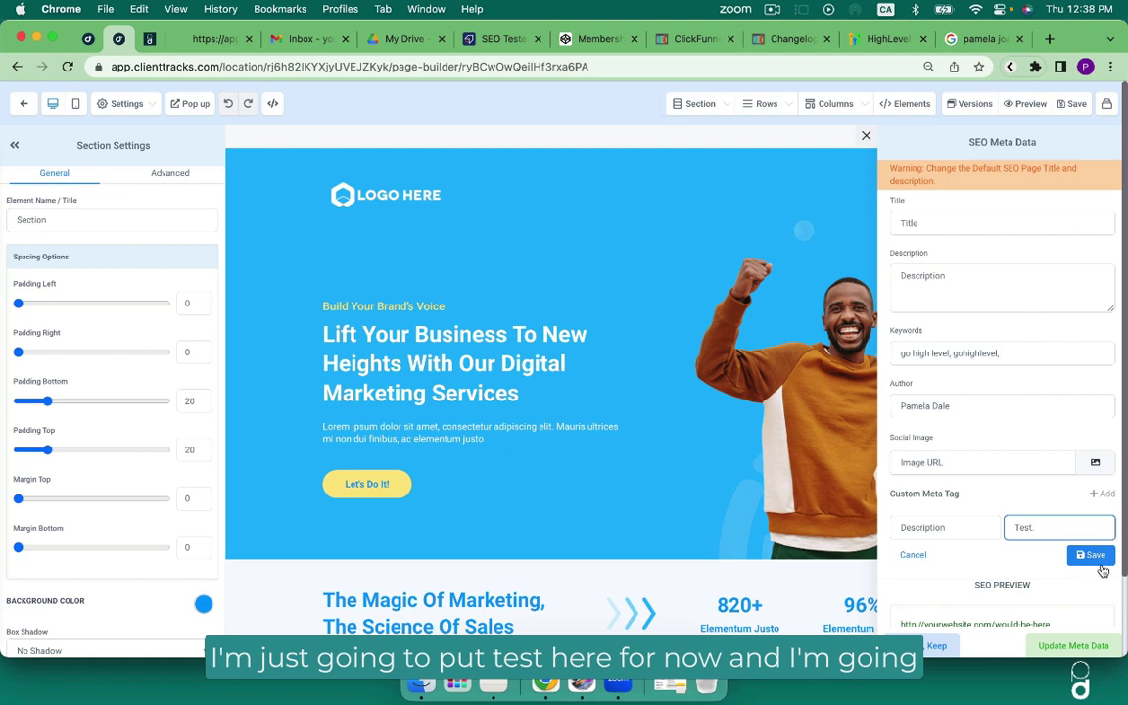
left_click(1091, 556)
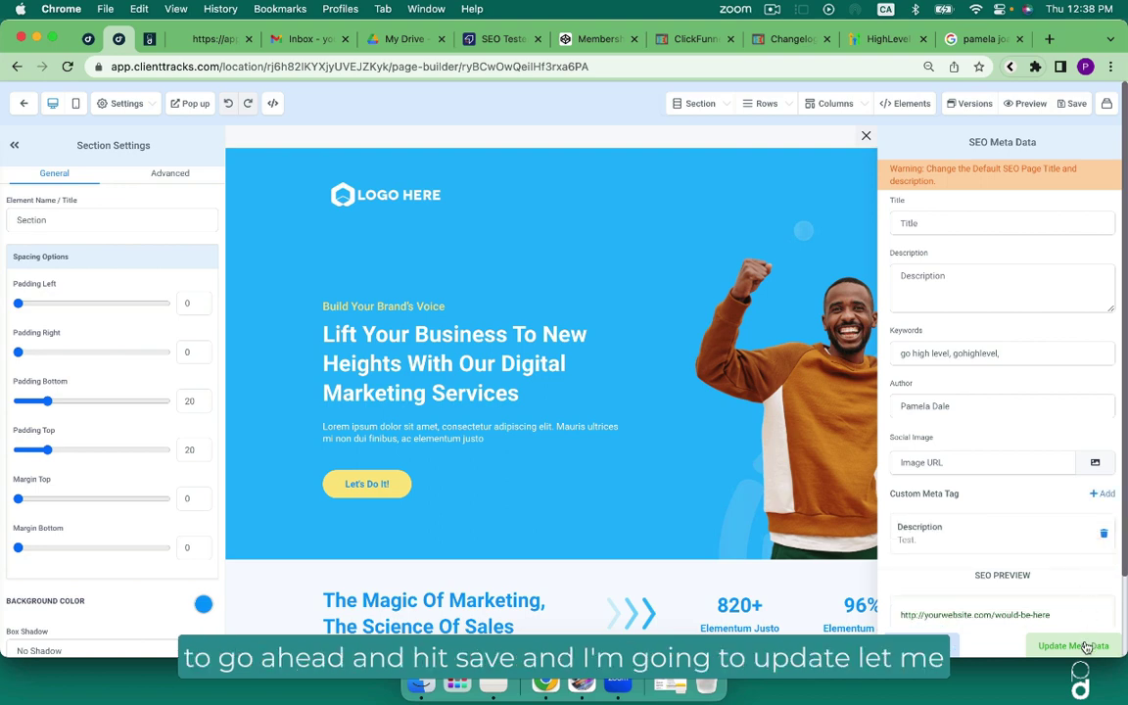
Fill the SEO title with the author's name and start a placeholder description.
left_click(925, 223)
type("Pamela Dale")
left_click(919, 284)
type("eee")
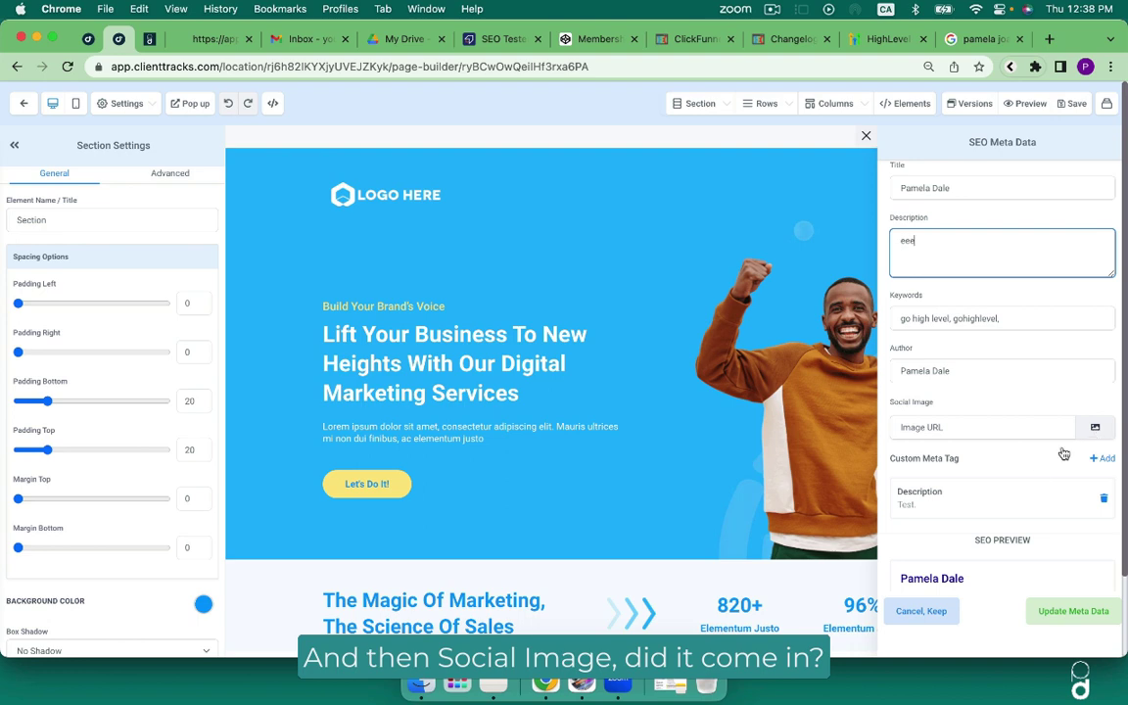
Use the hero-banner PNG as the social image, update and save the metadata, then preview the page.
scroll(973, 467, "down", 3)
left_click(1098, 301)
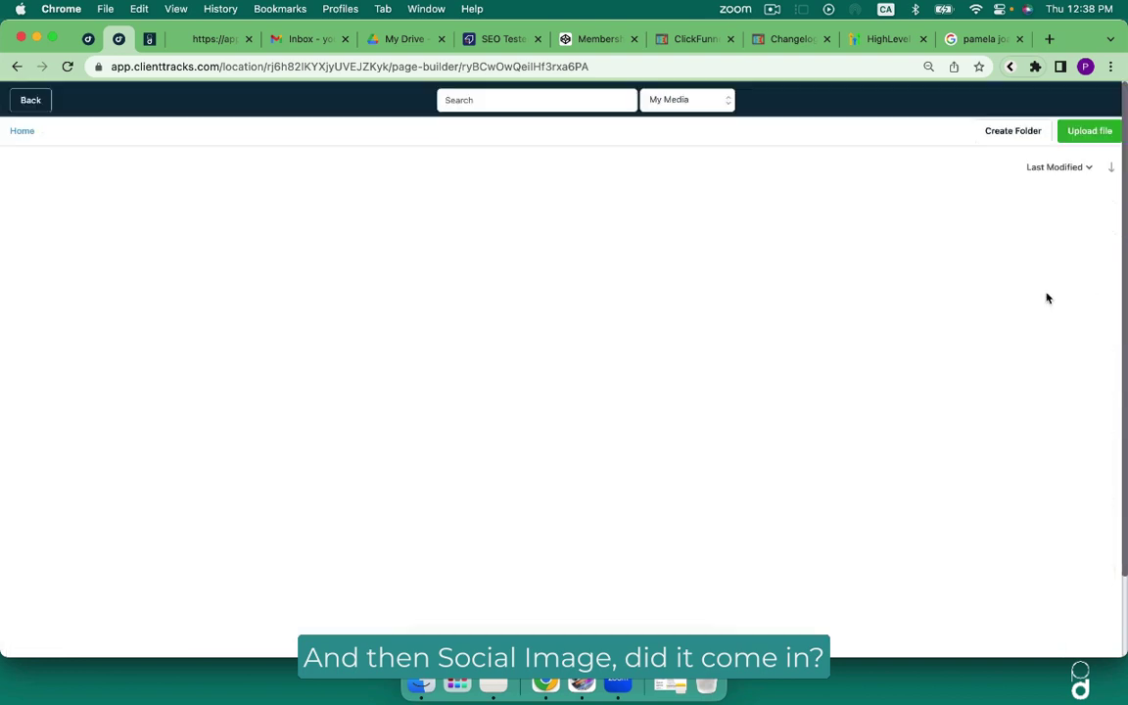
double_click(290, 241)
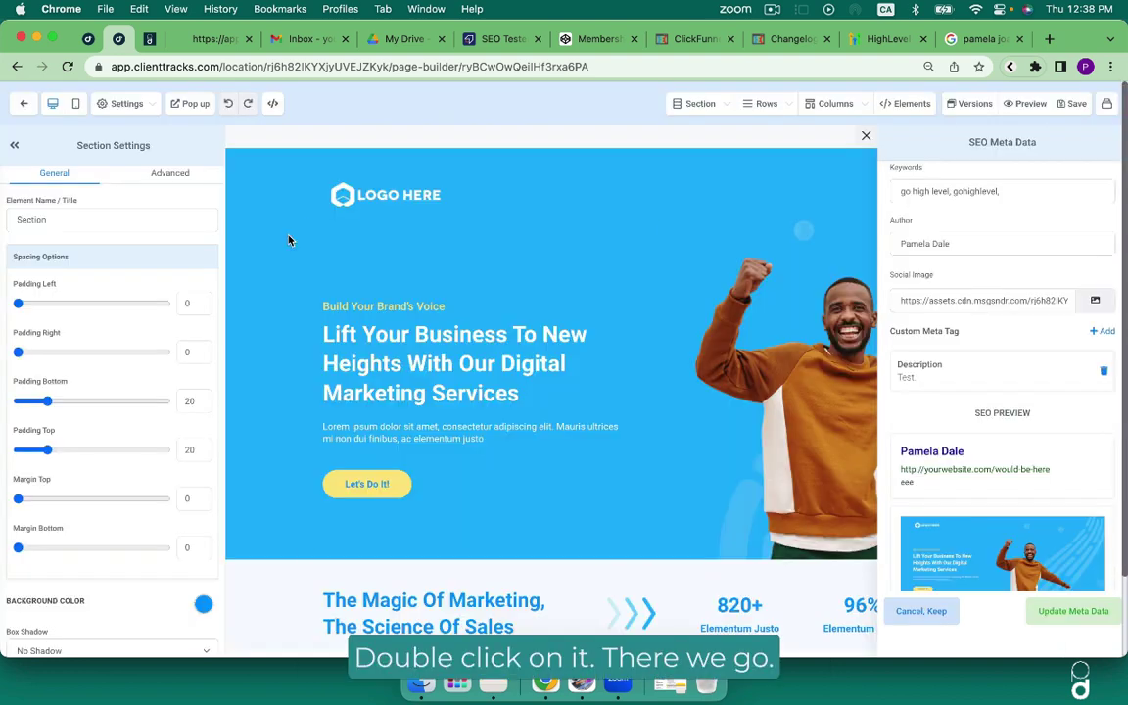
left_click(1072, 609)
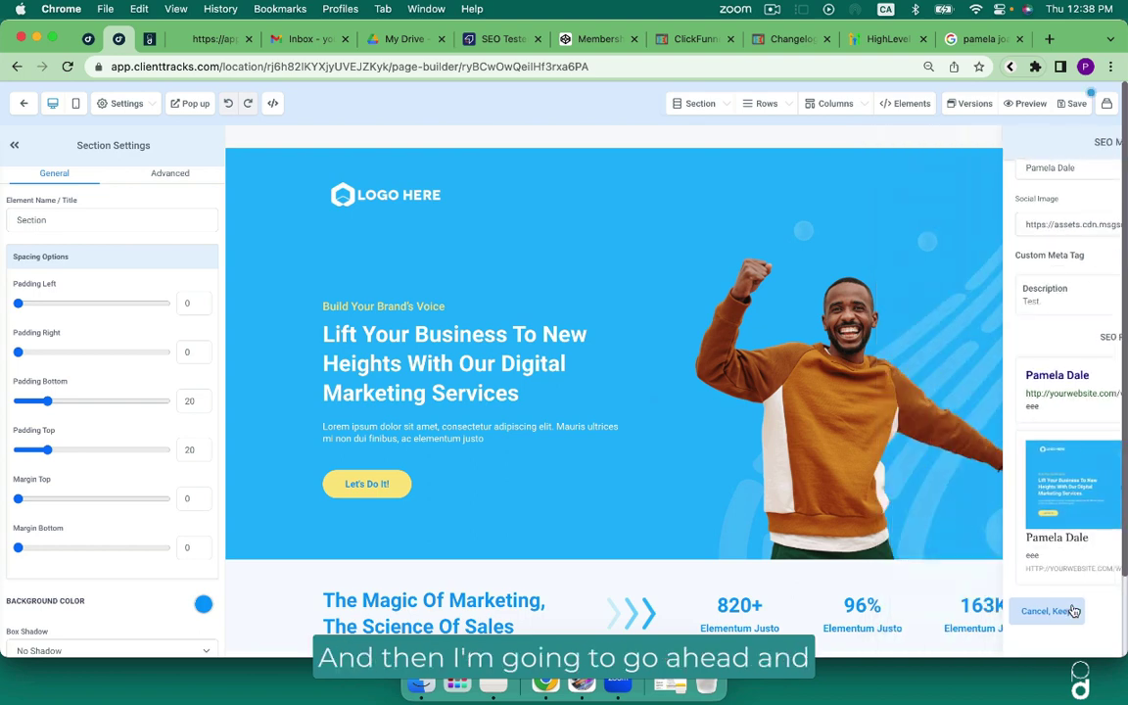
left_click(1076, 105)
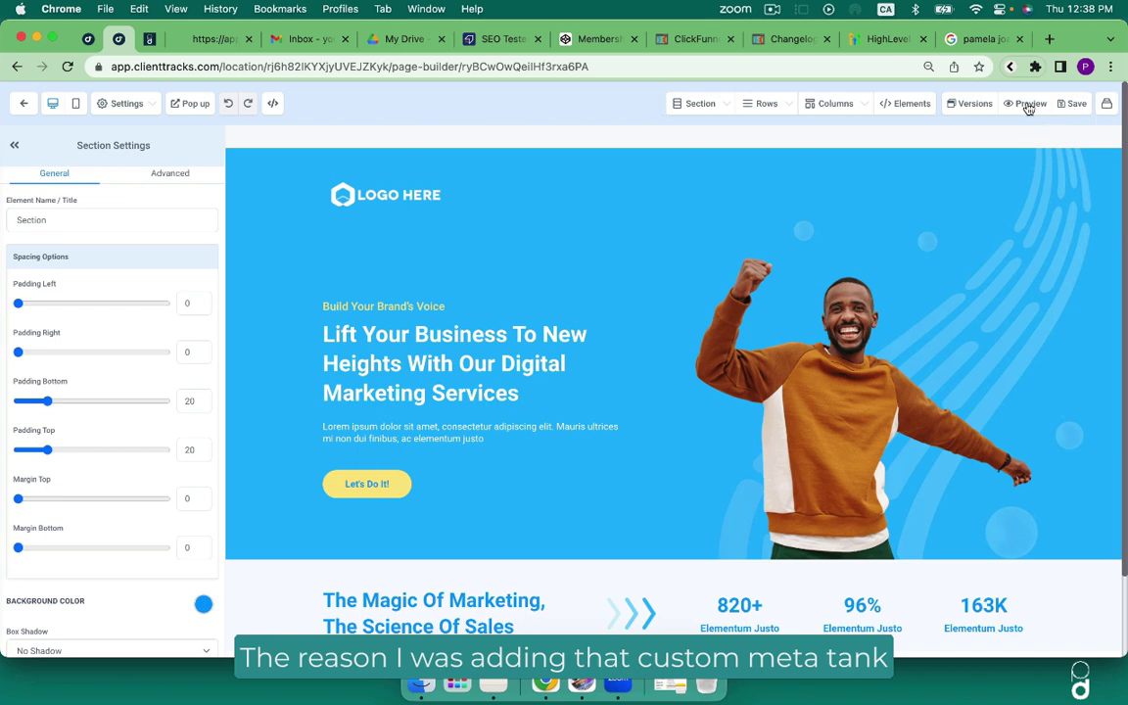
left_click(1028, 105)
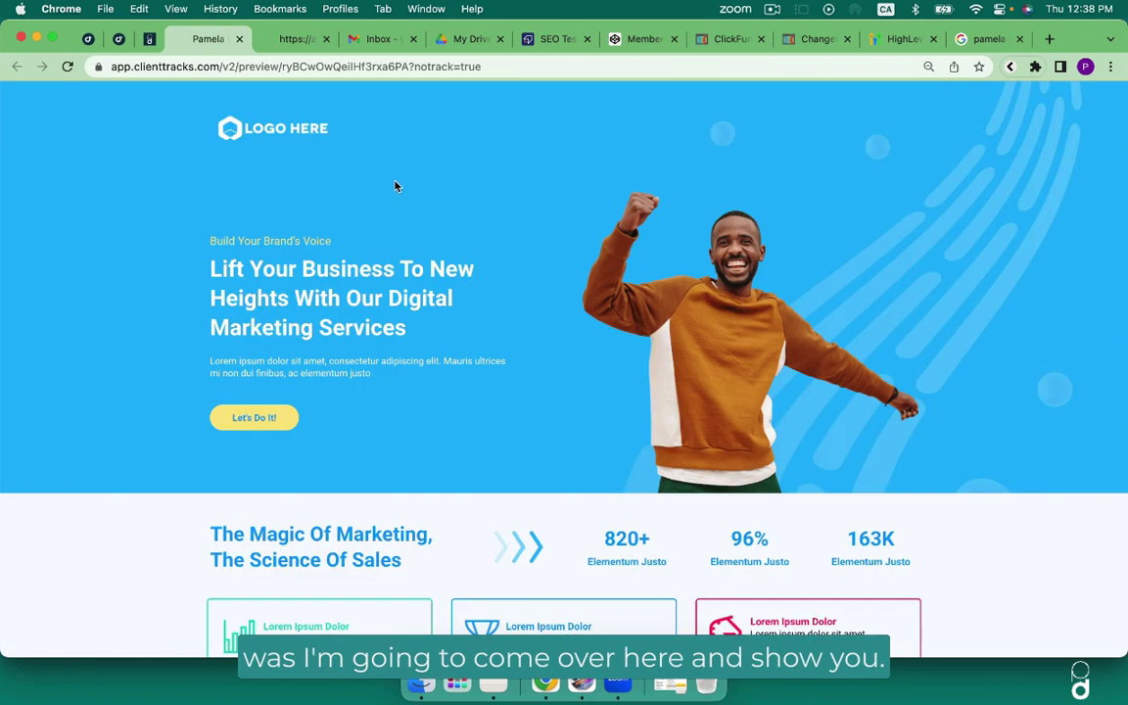
right_click(425, 169)
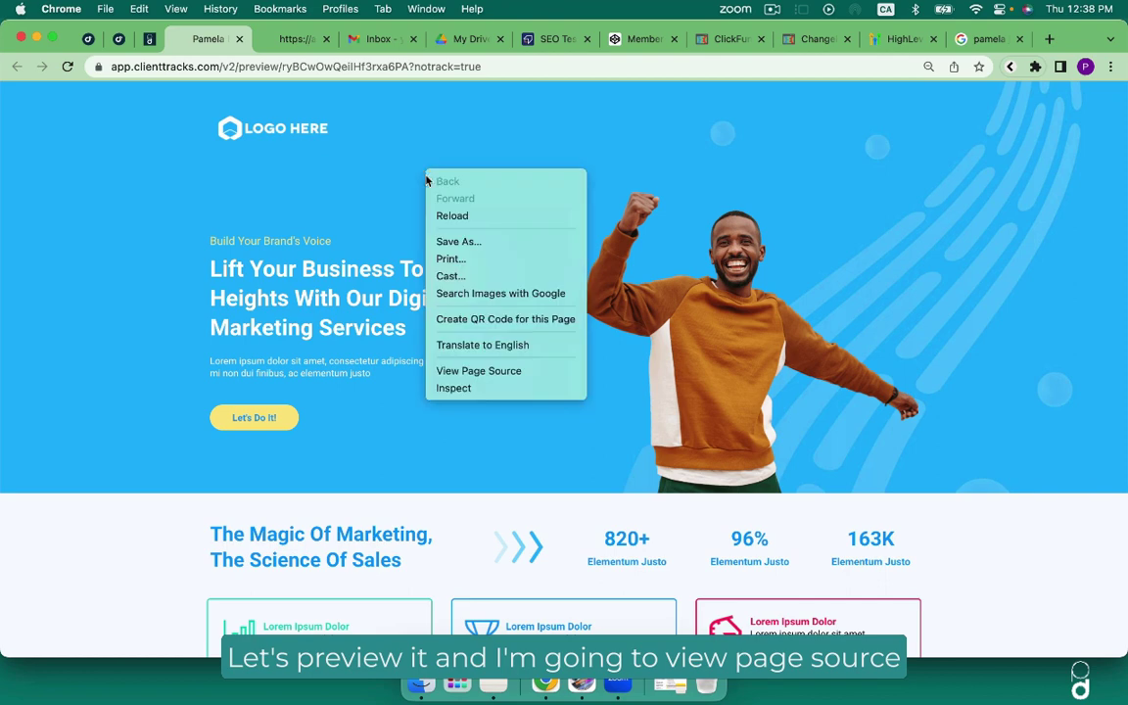
left_click(518, 372)
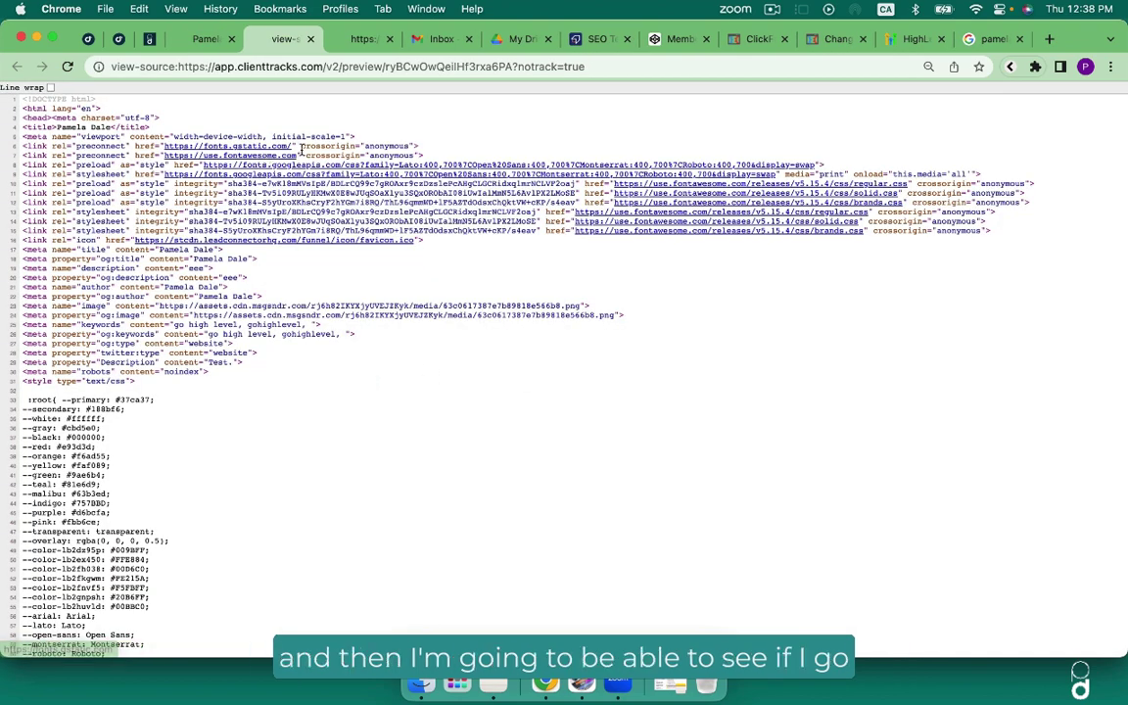
key("super+f")
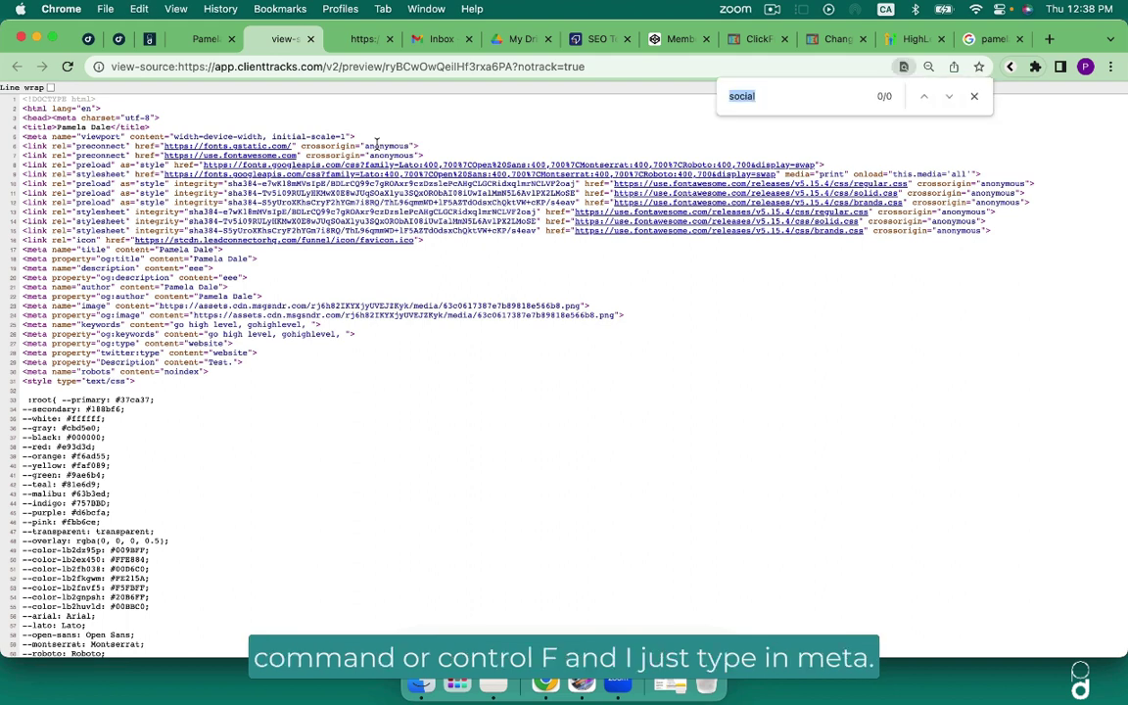
type("meta")
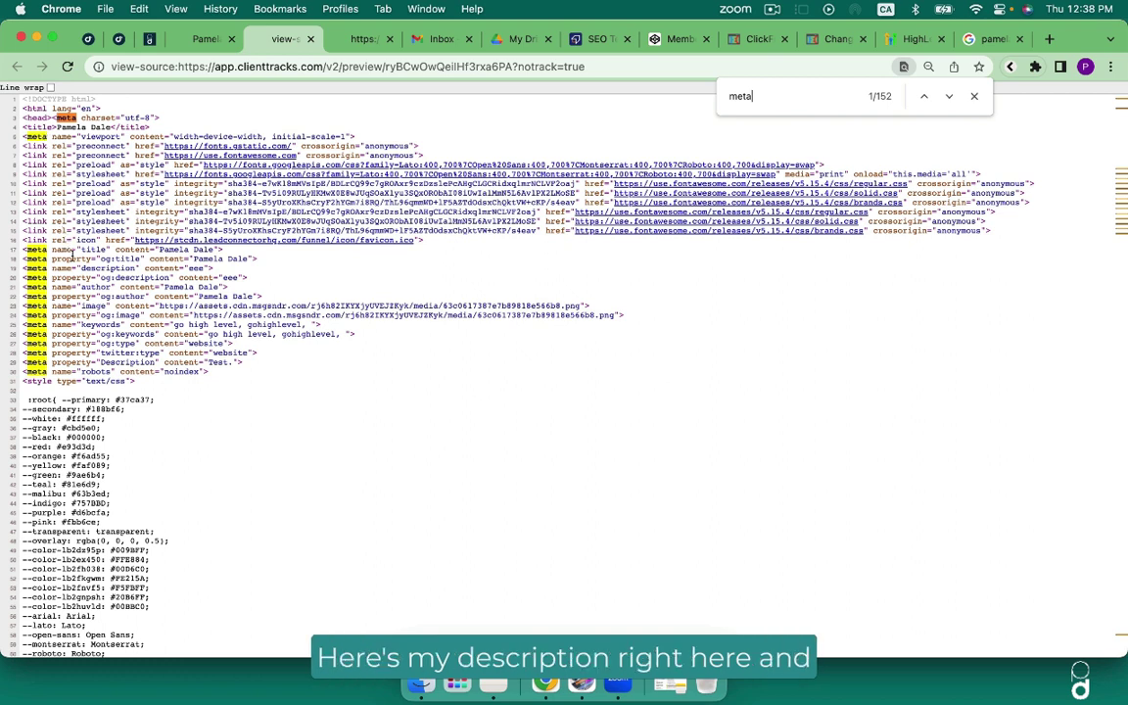
left_click_drag(215, 268, 22, 269)
left_click(200, 269)
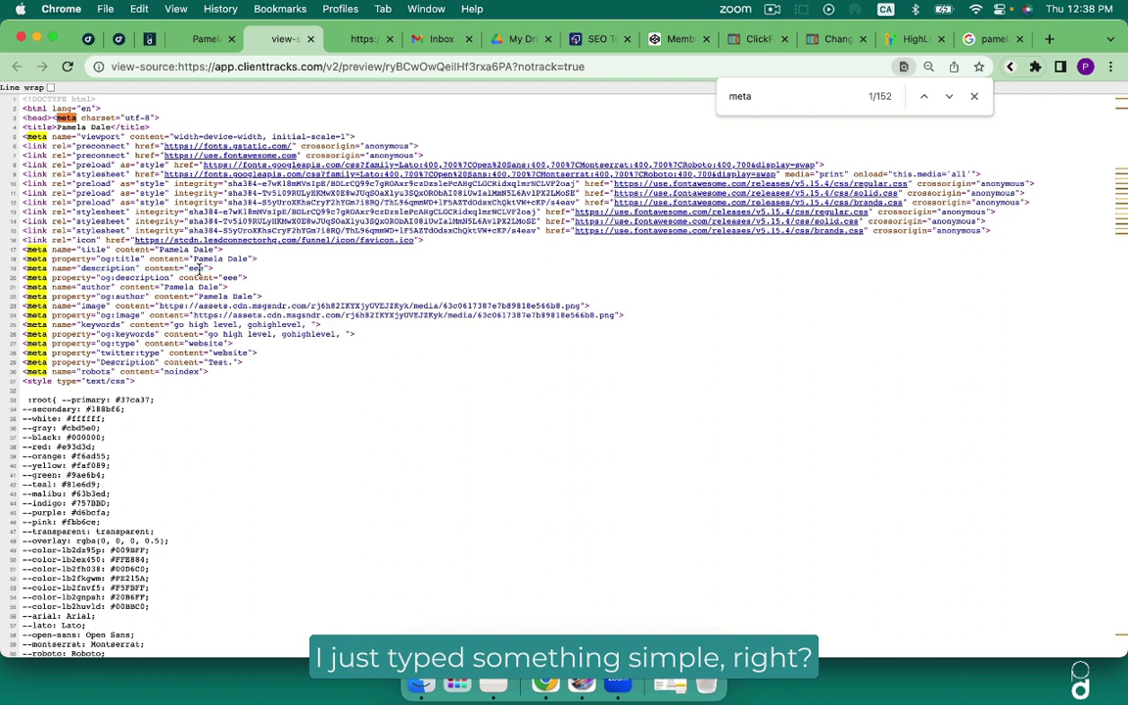
left_click_drag(235, 287, 22, 250)
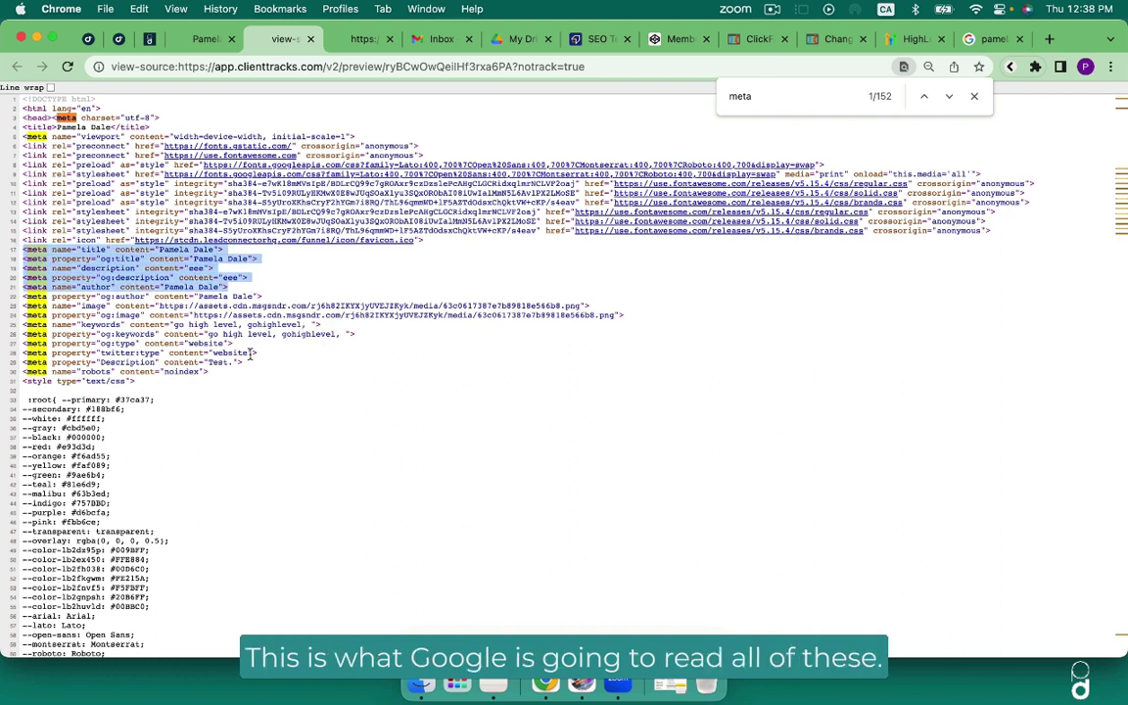
left_click_drag(217, 373, 84, 251)
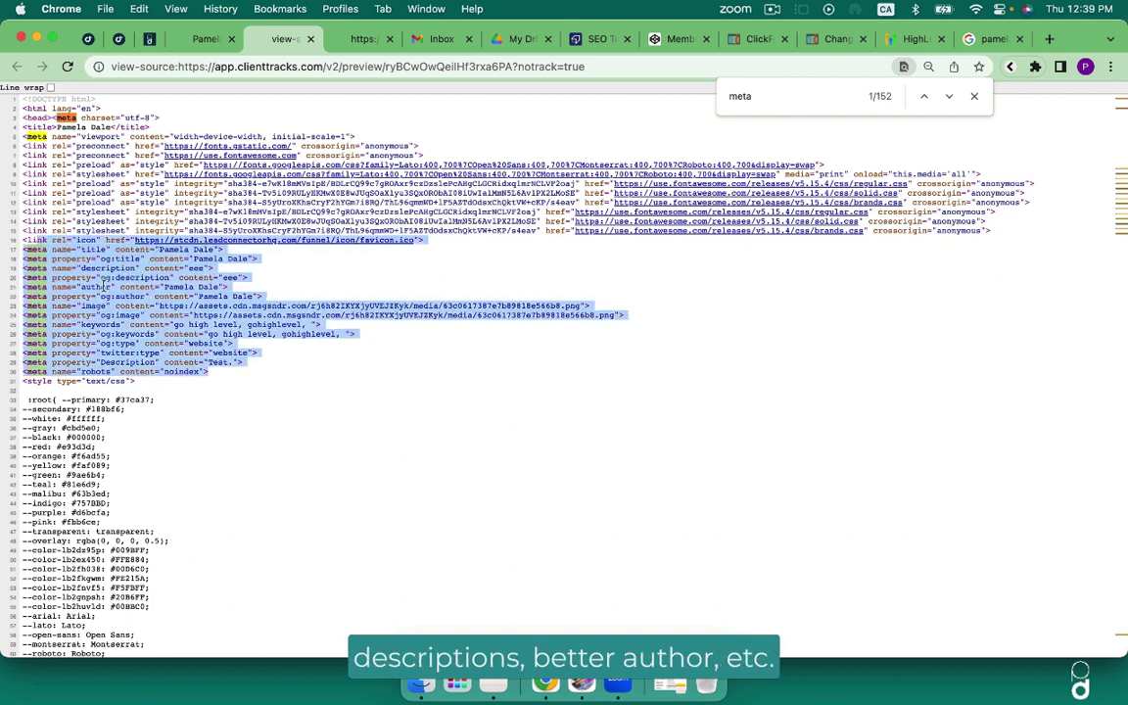
left_click(95, 257)
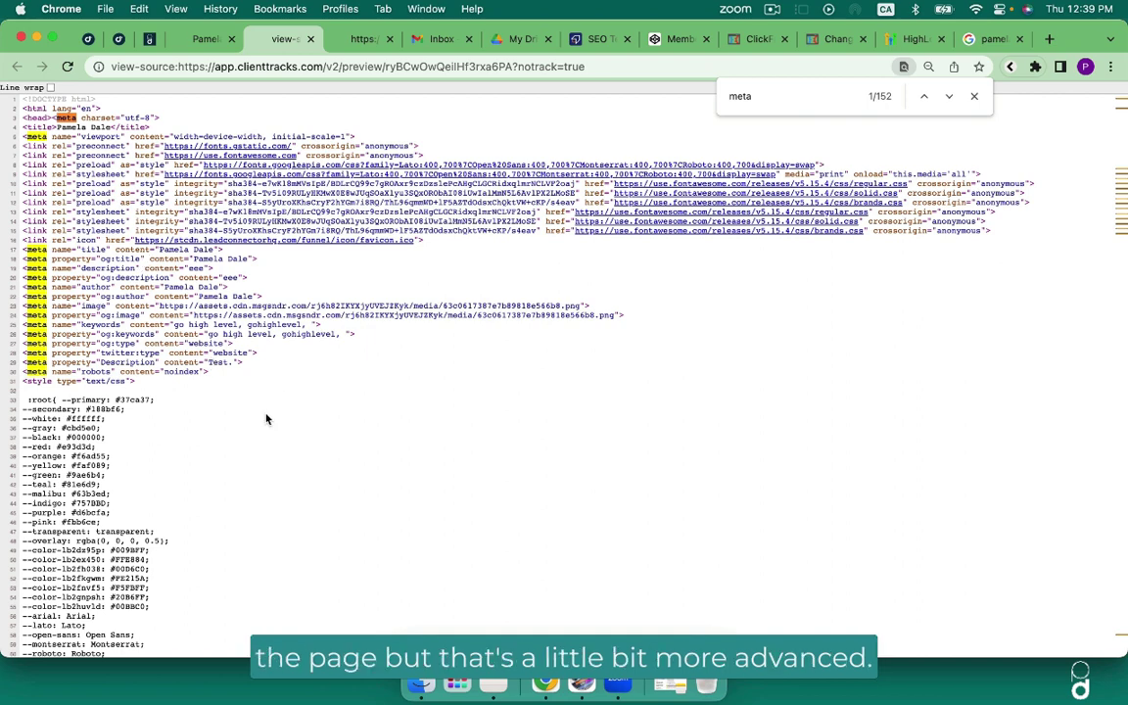
Close the page source and preview tabs to get back to the page builder.
middle_click(276, 35)
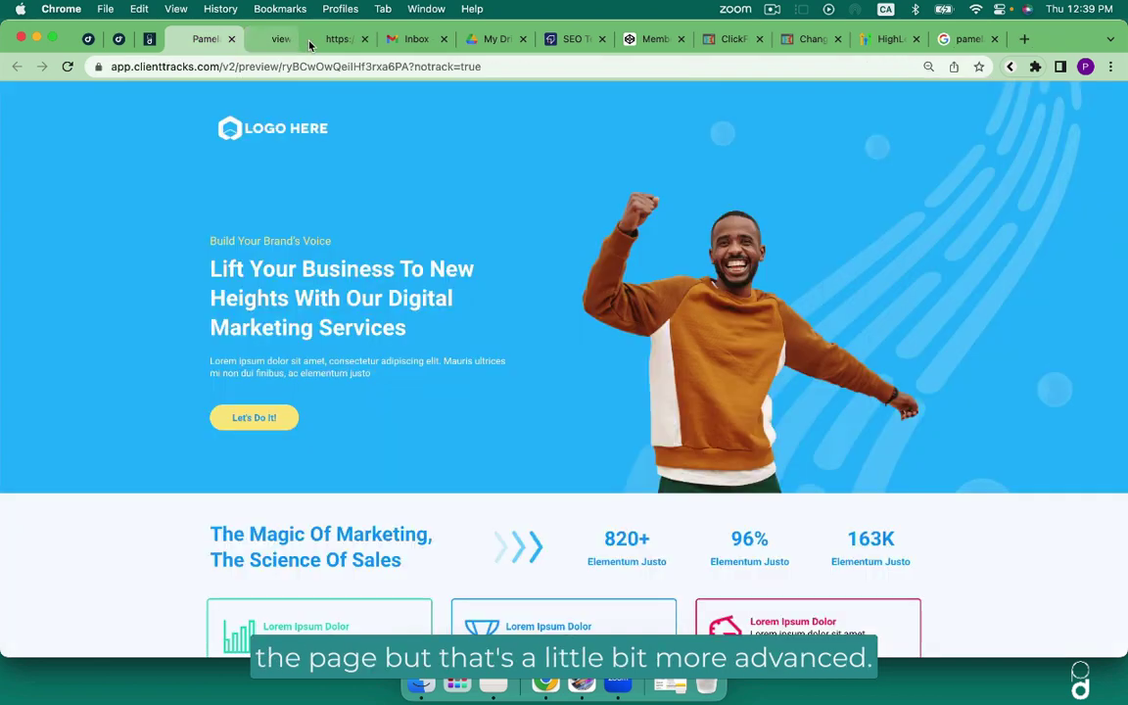
left_click(231, 39)
left_click(118, 39)
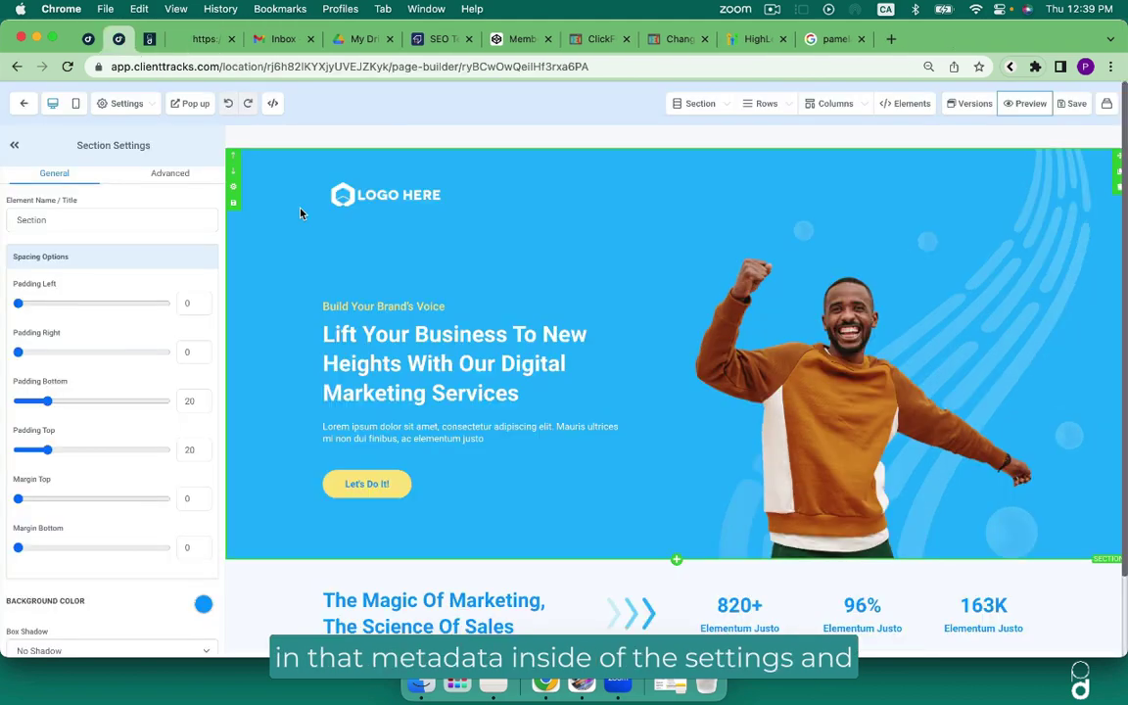
Review the page's SEO Meta Data settings, then close the panel.
left_click(127, 100)
left_click(90, 142)
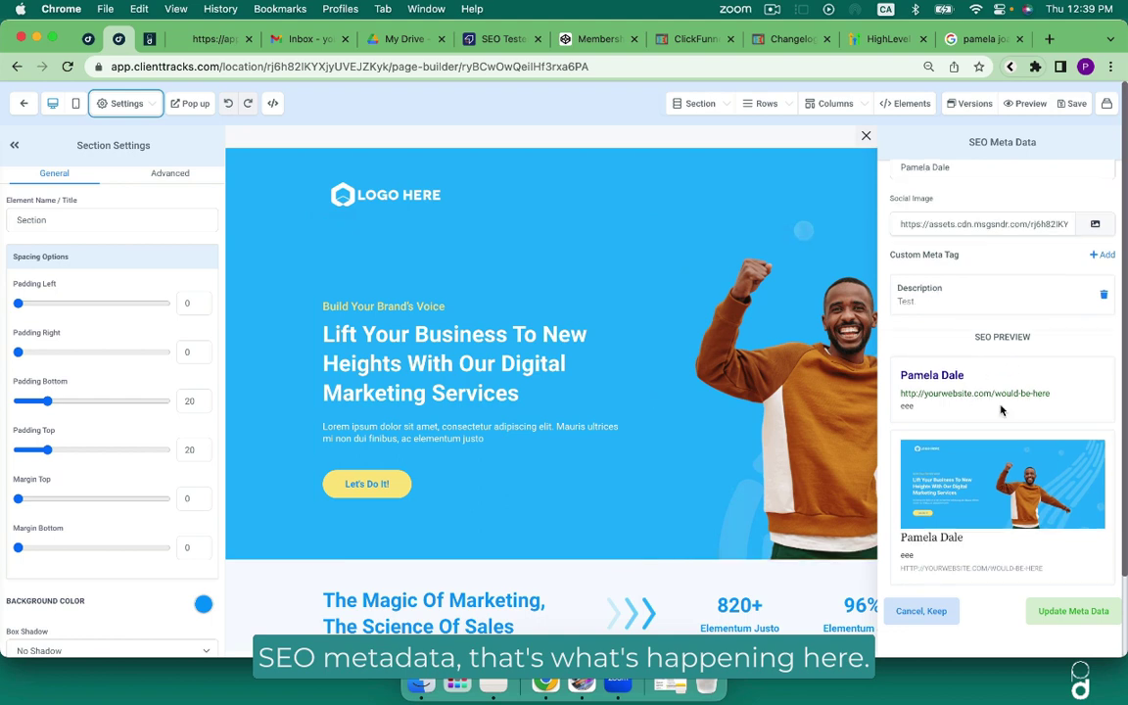
scroll(958, 298, "up", 3)
scroll(962, 333, "down", 3)
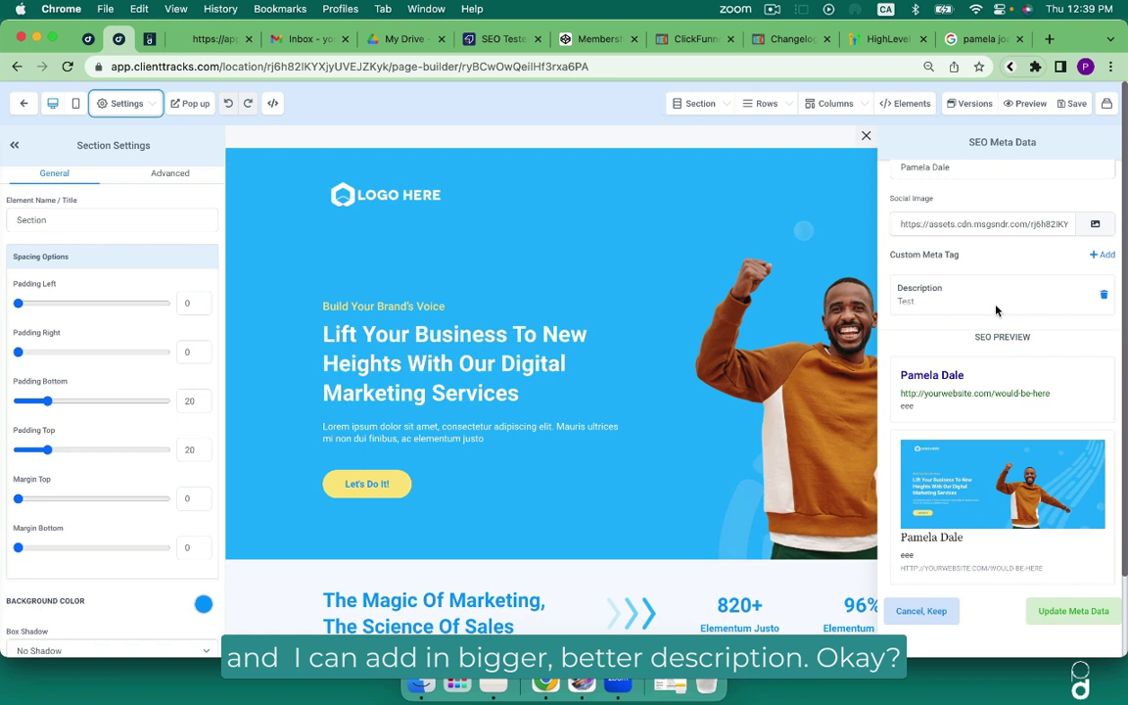
left_click(866, 136)
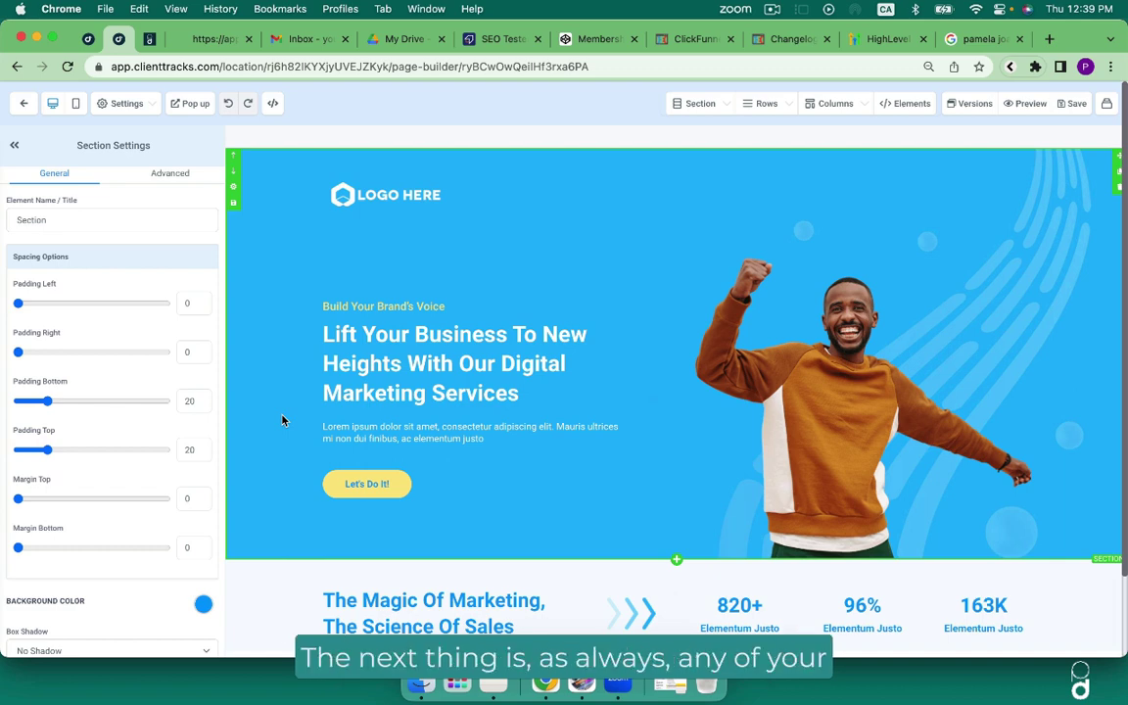
Give the LOGO HERE image alt text of the author's full name plus 'Logo', fixing the missing 'J'.
left_click(402, 197)
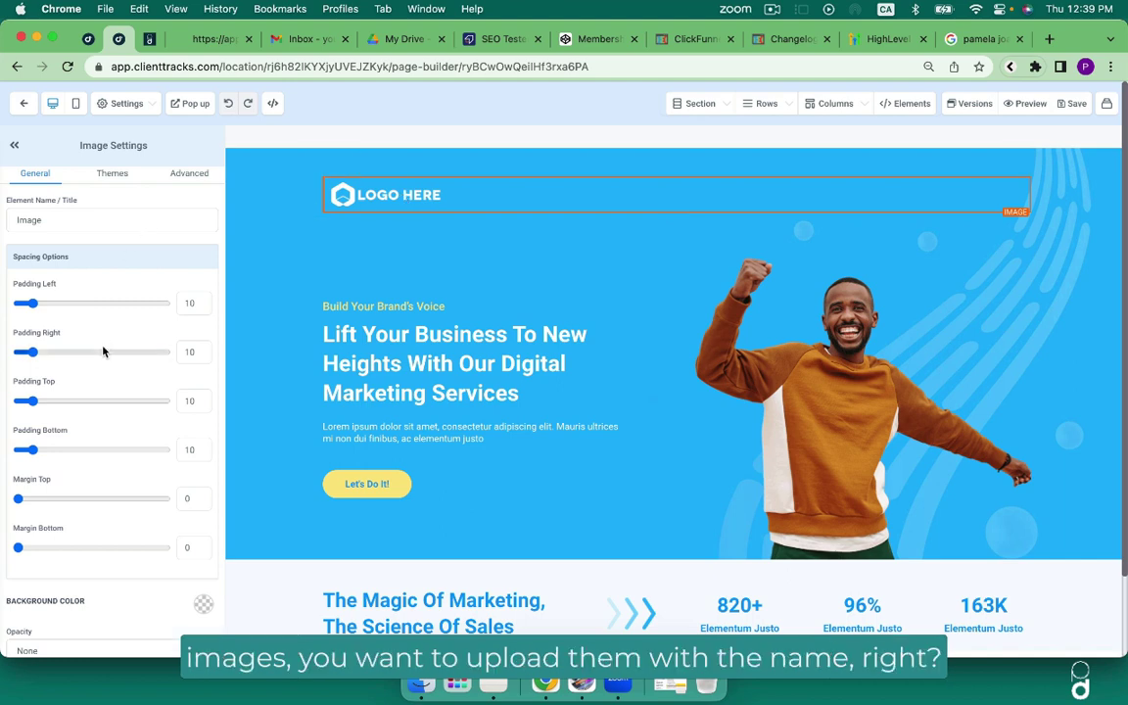
scroll(103, 351, "down", 8)
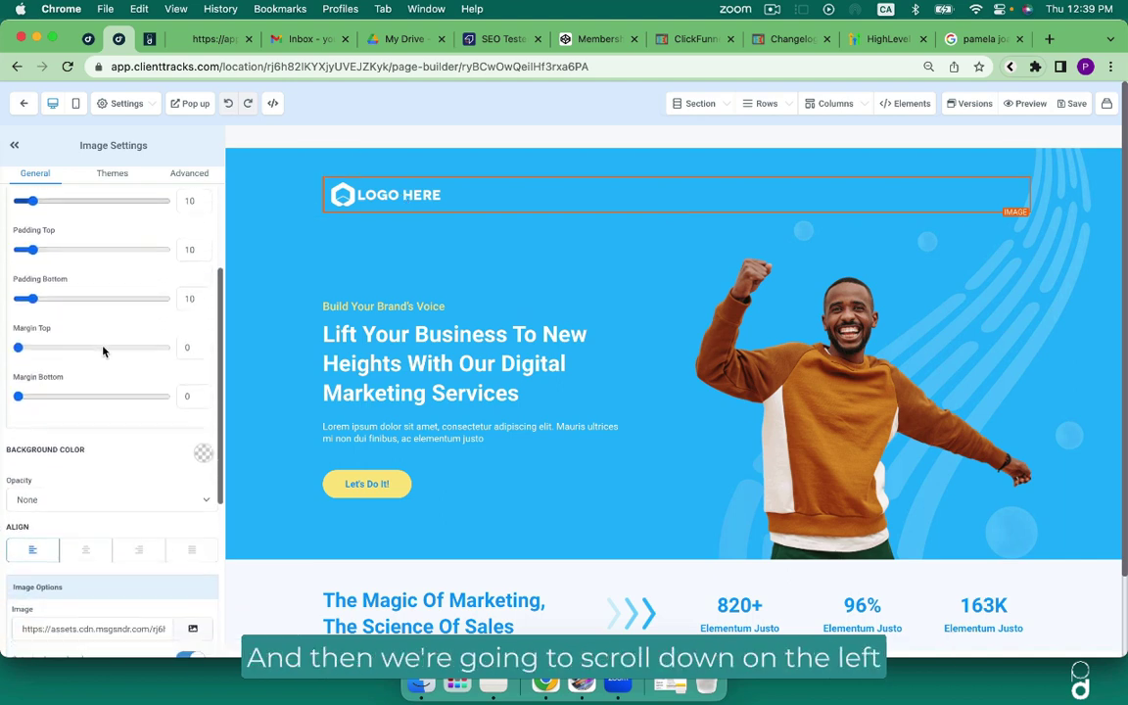
scroll(104, 352, "down", 1)
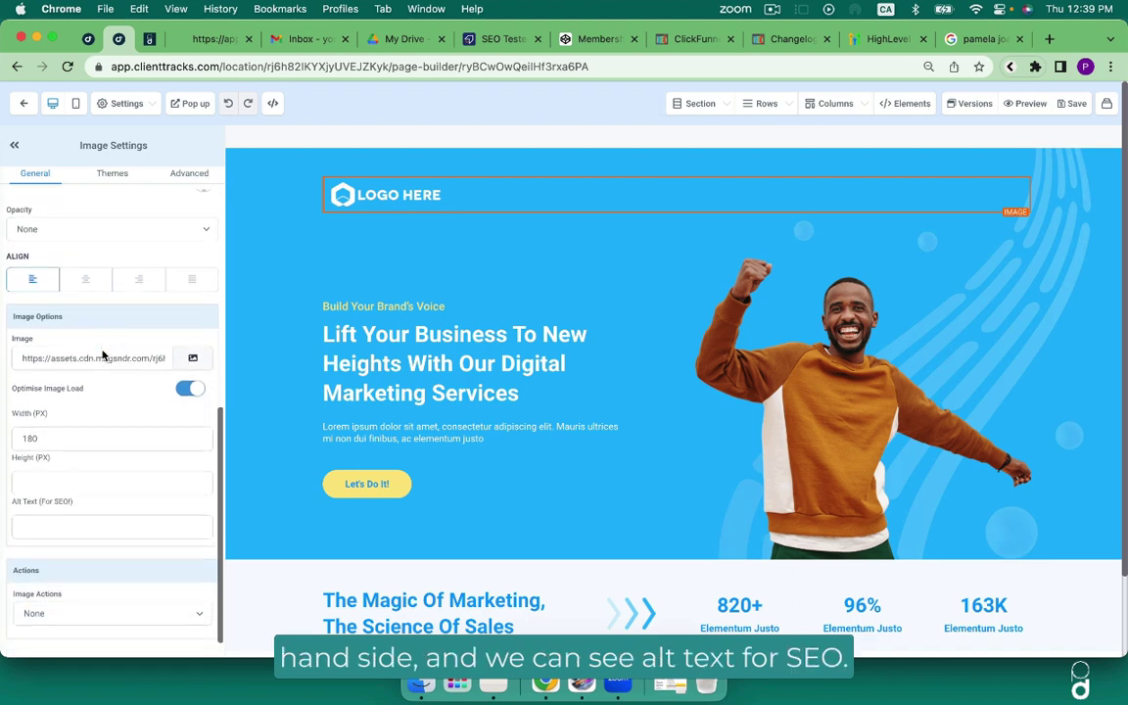
left_click_drag(14, 504, 93, 505)
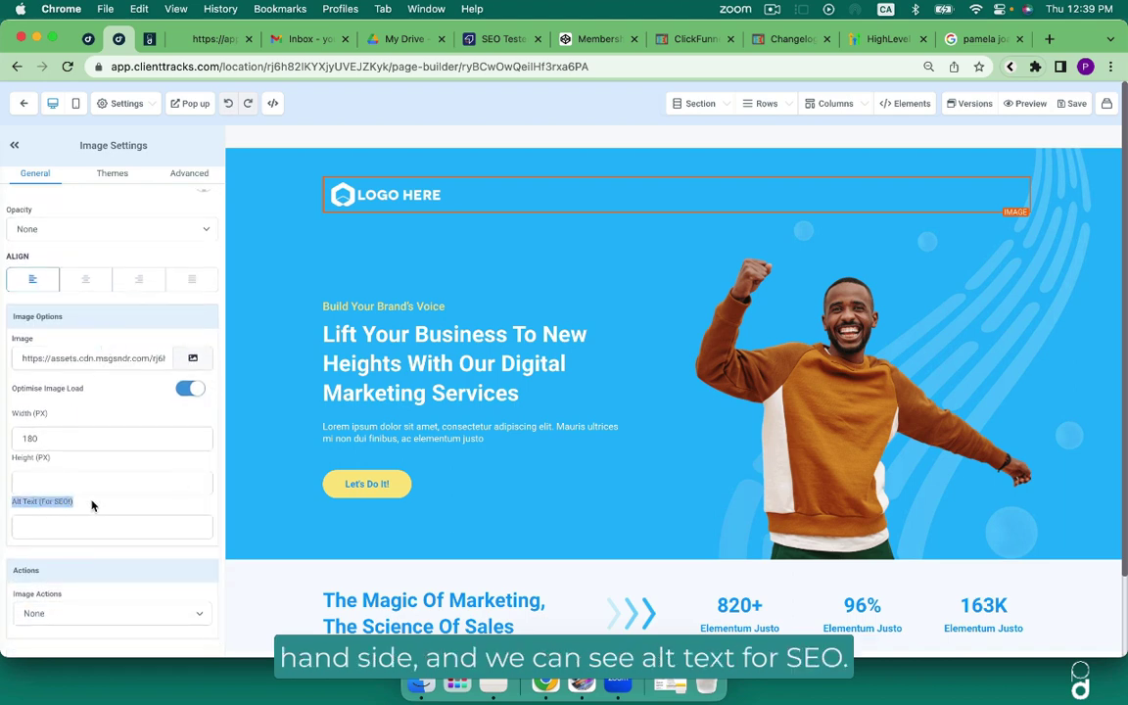
left_click(127, 360)
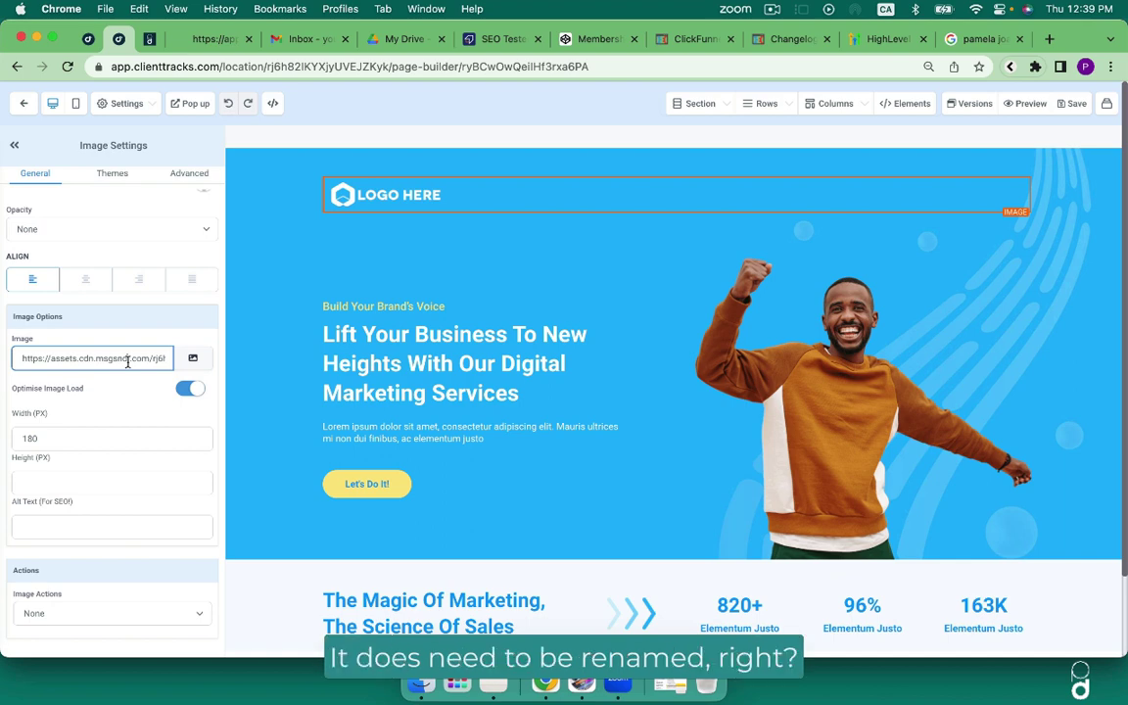
left_click(64, 525)
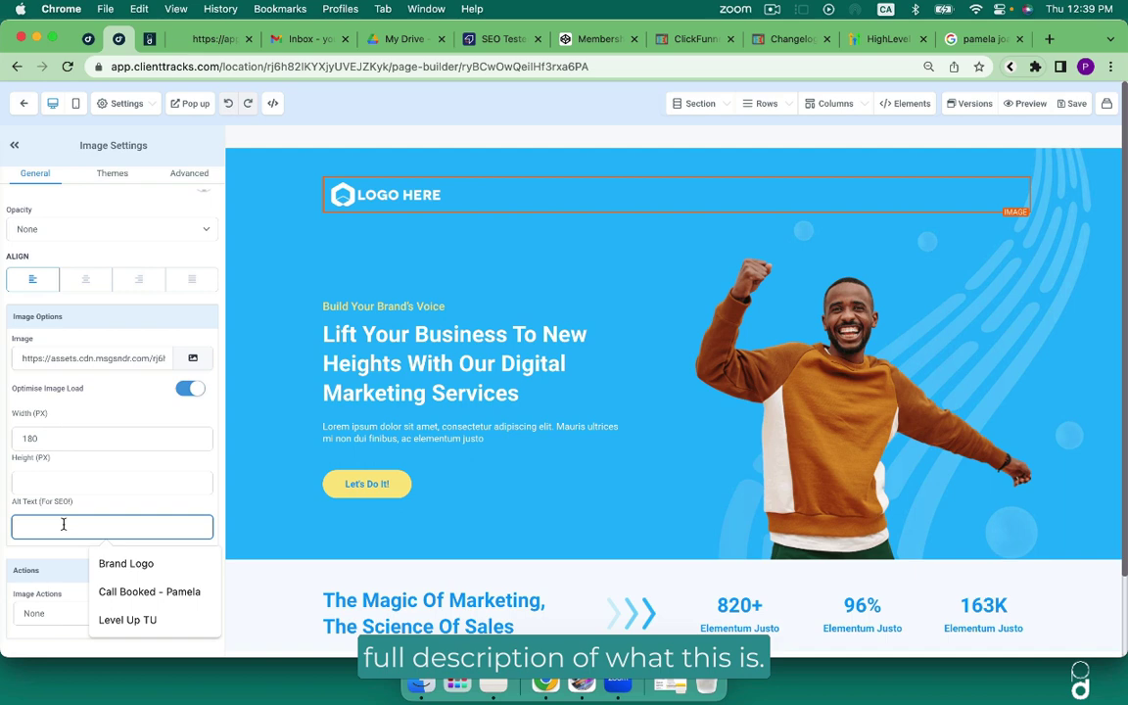
type("Pamela oan Da")
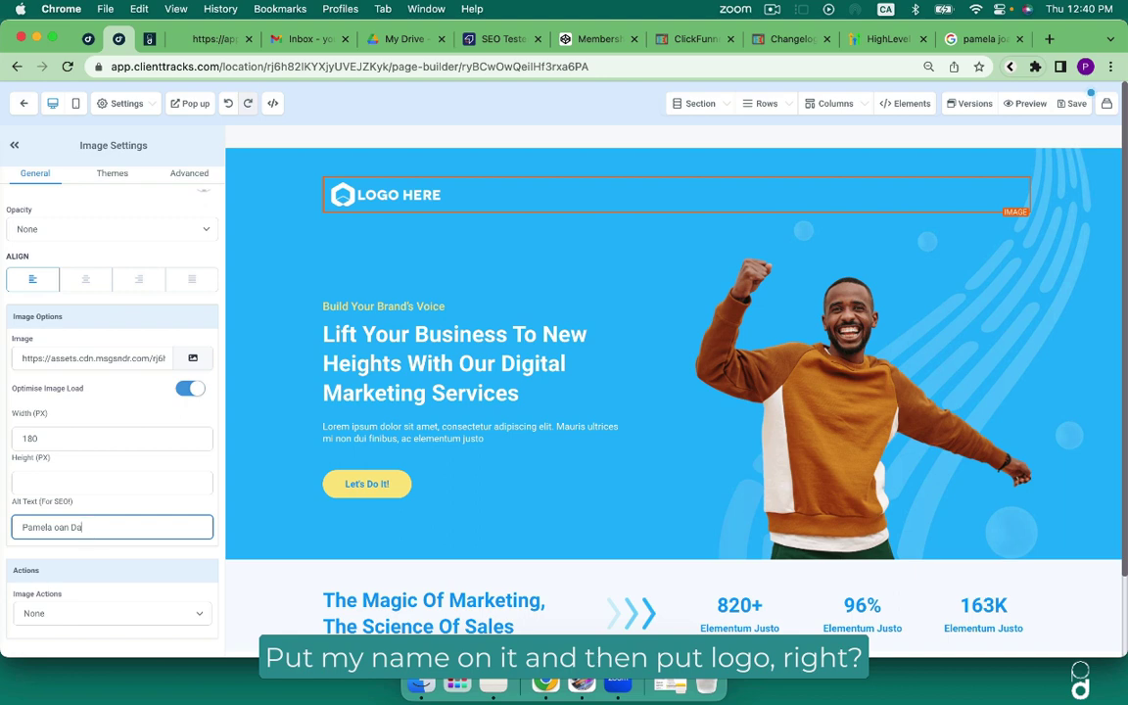
key("BackSpace")
key("BackSpace")
key("BackSpace")
key("BackSpace")
key("BackSpace")
key("BackSpace")
type("joan Dale Logo")
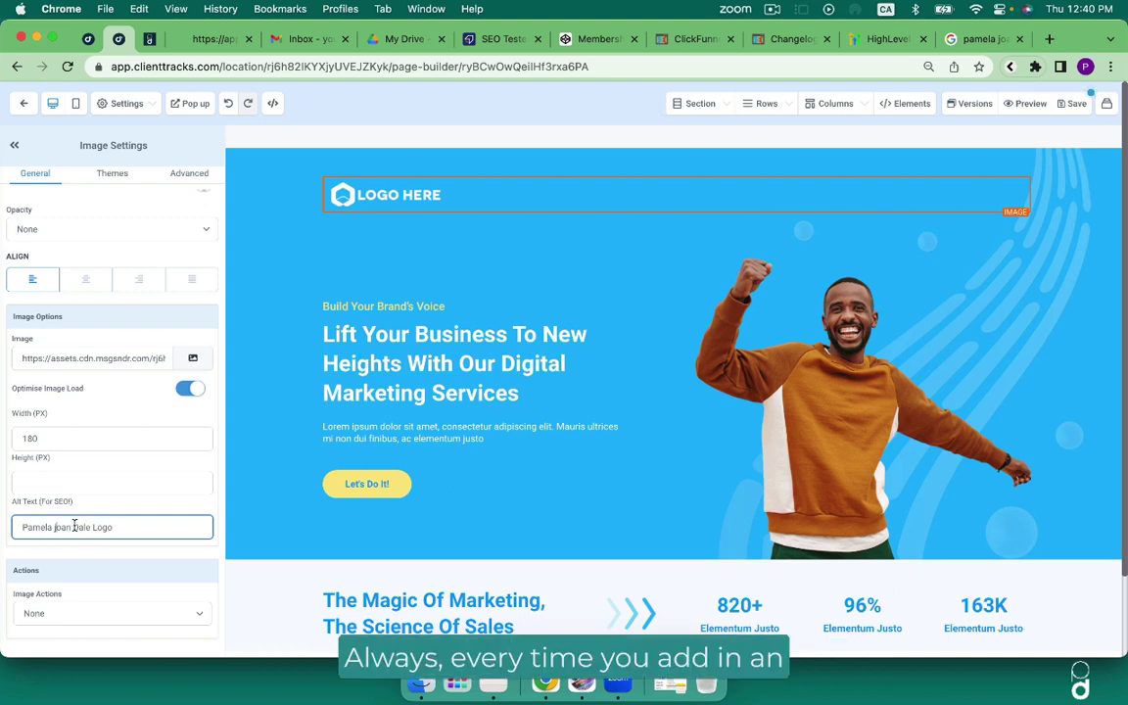
left_click(51, 527)
type("J")
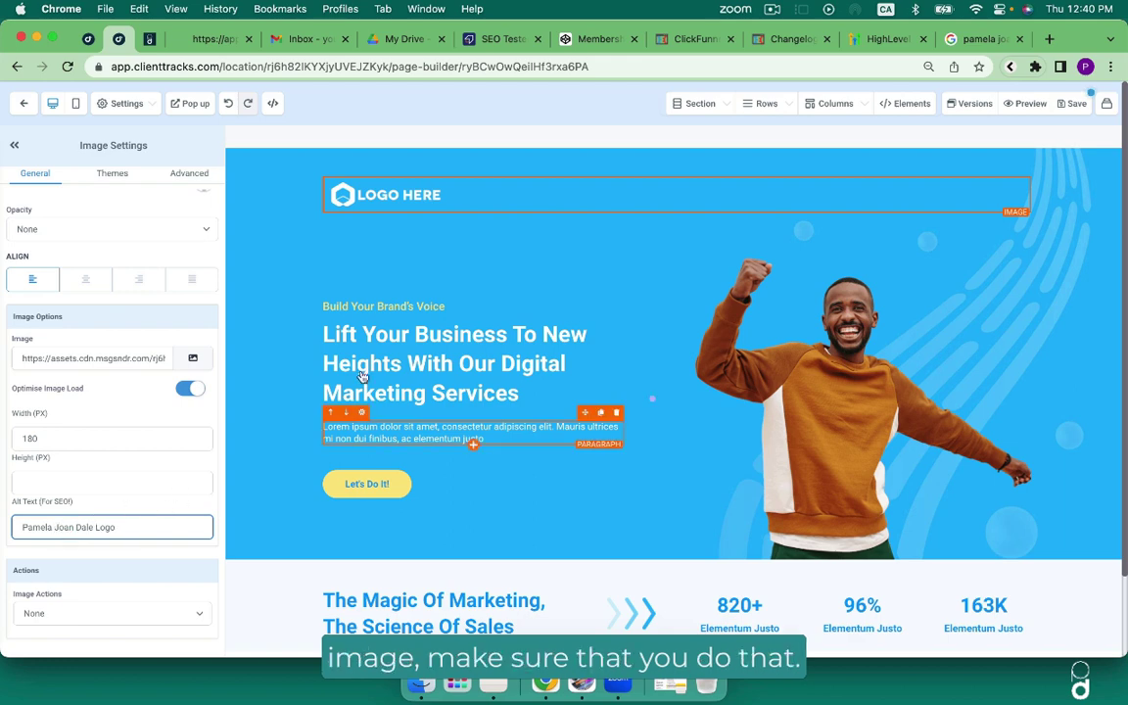
left_click(423, 197)
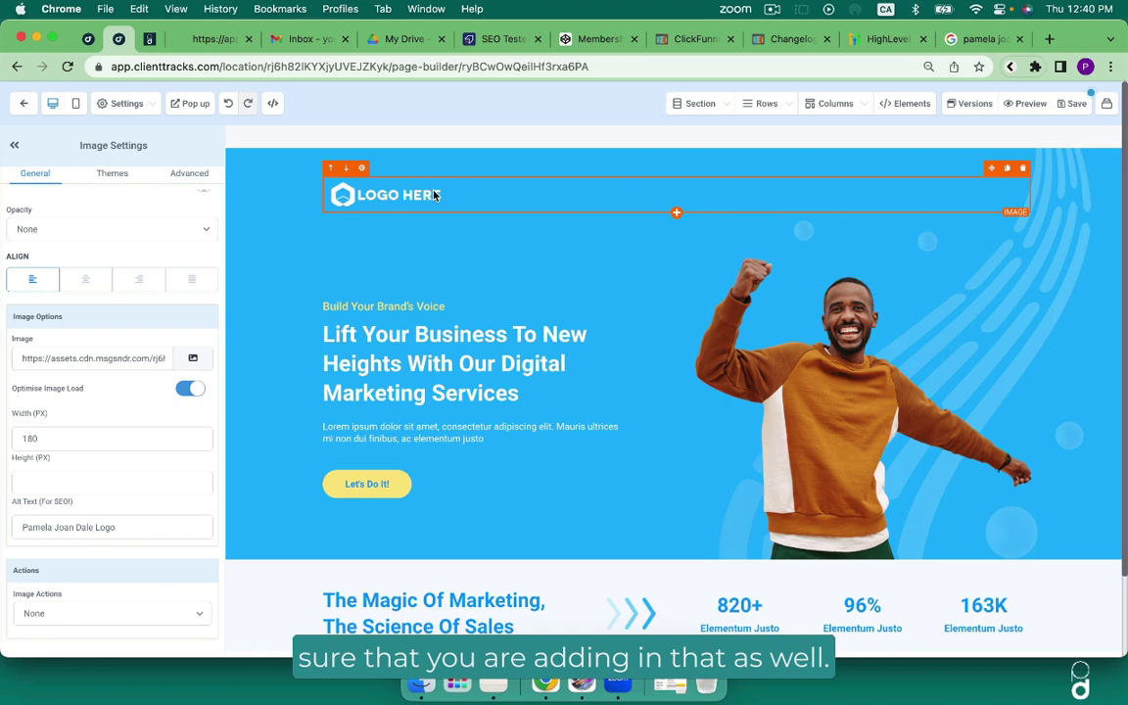
Check the hero elements' levels: headline H1, Build Your Brand's Voice sub headline H2, text paragraph.
left_click(432, 309)
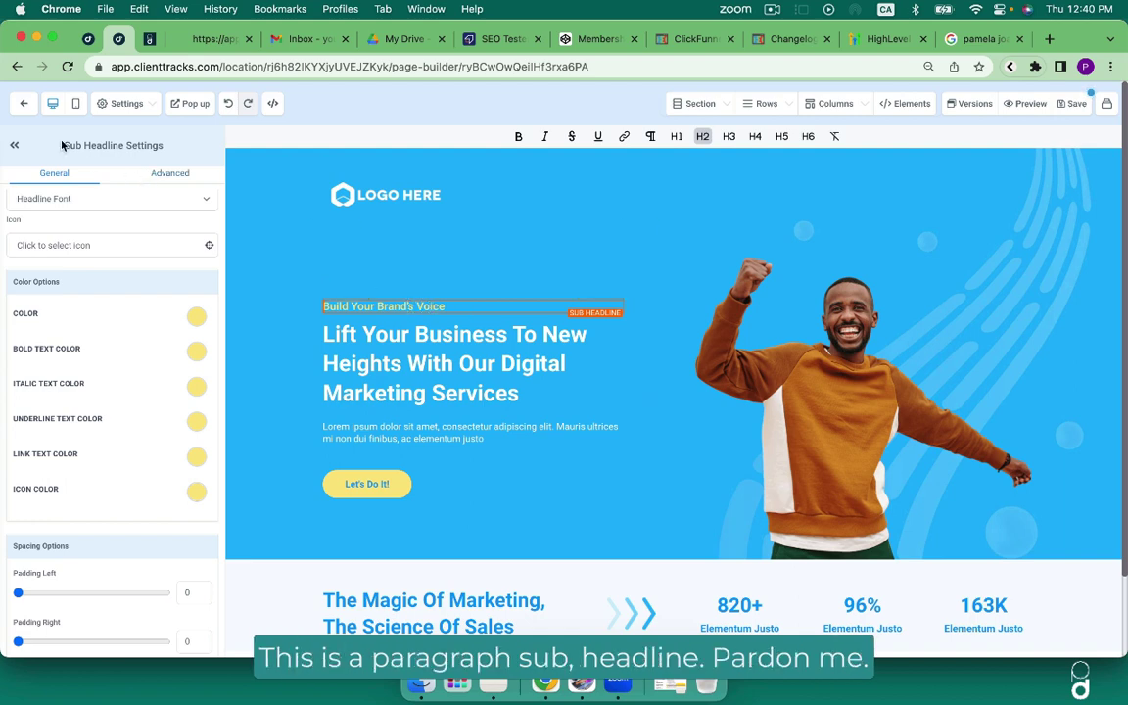
left_click(343, 329)
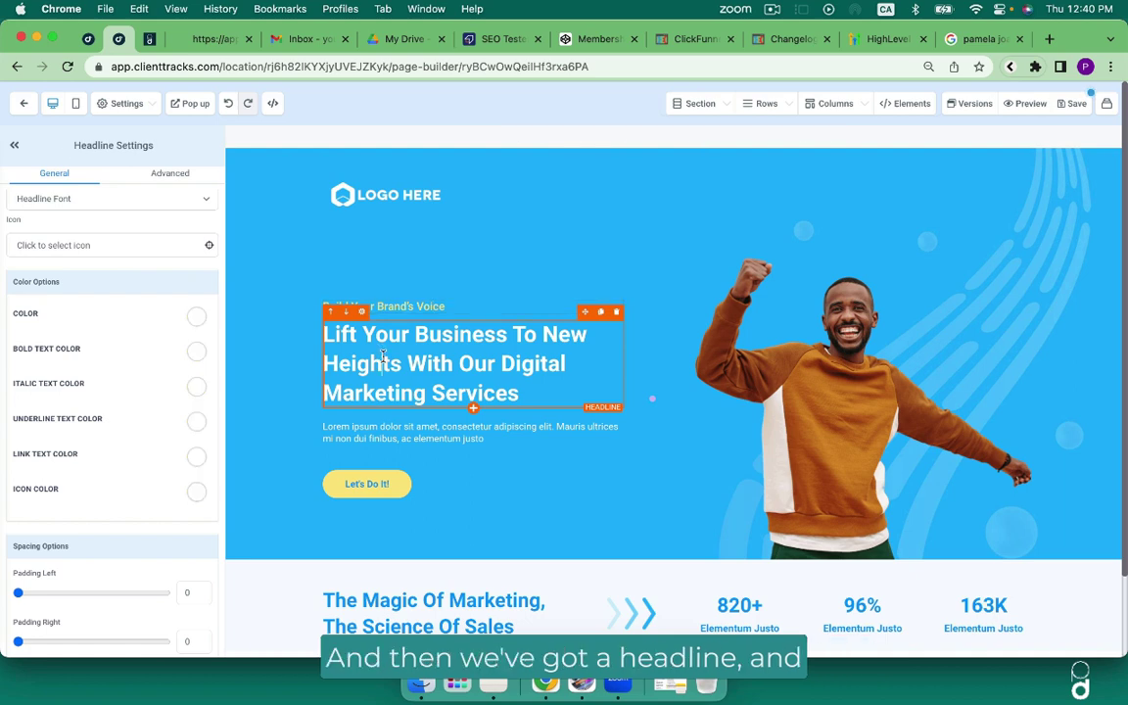
left_click(375, 436)
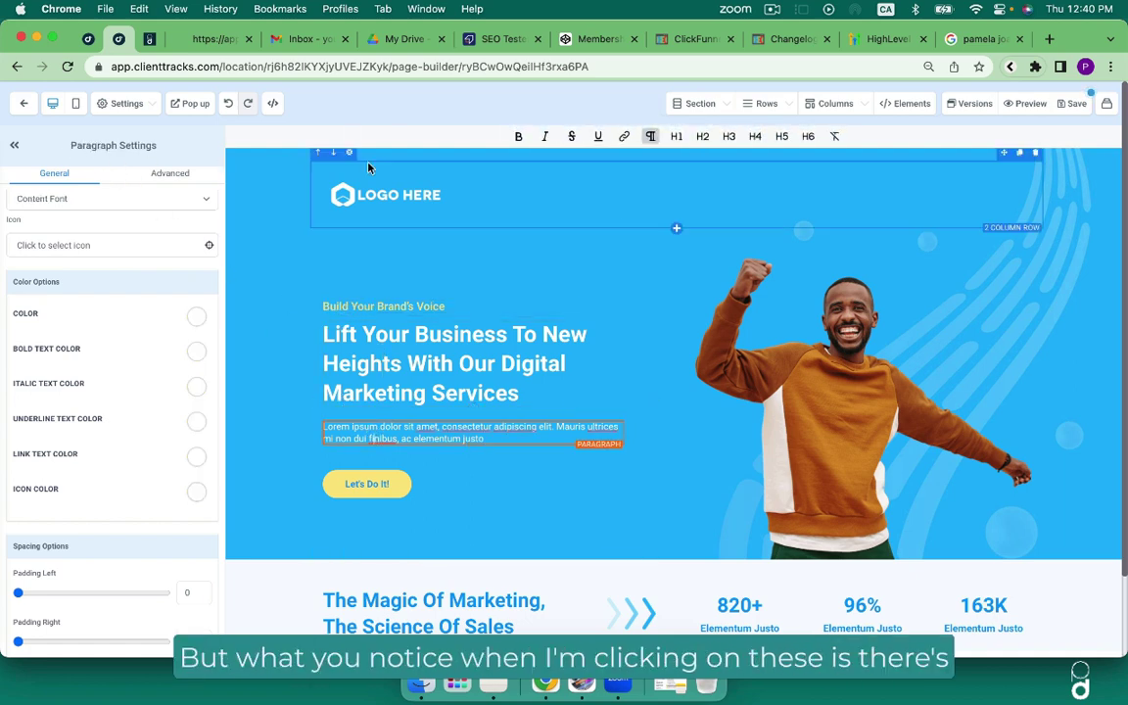
left_click(415, 304)
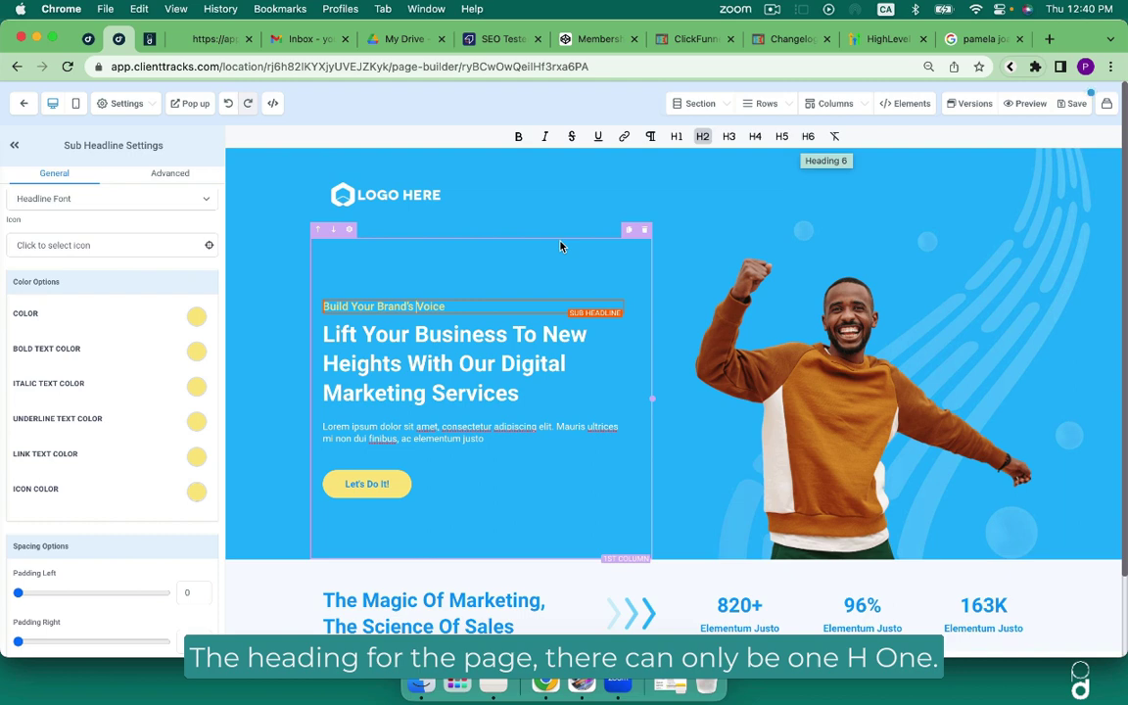
left_click(513, 357)
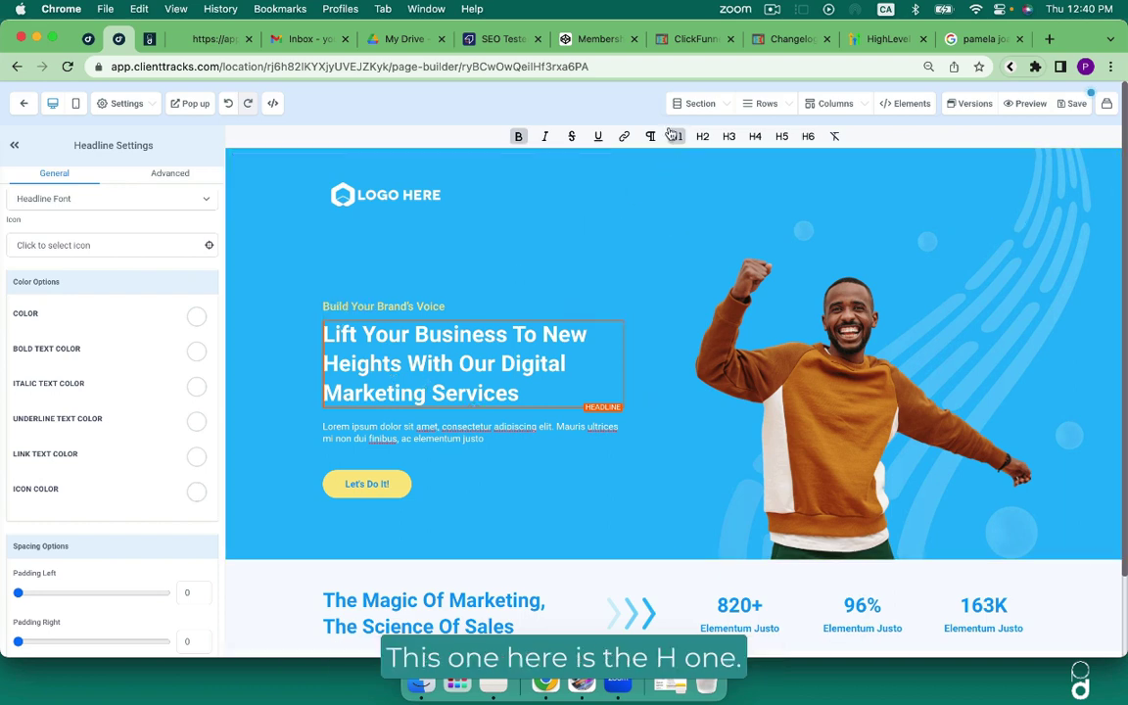
left_click(438, 306)
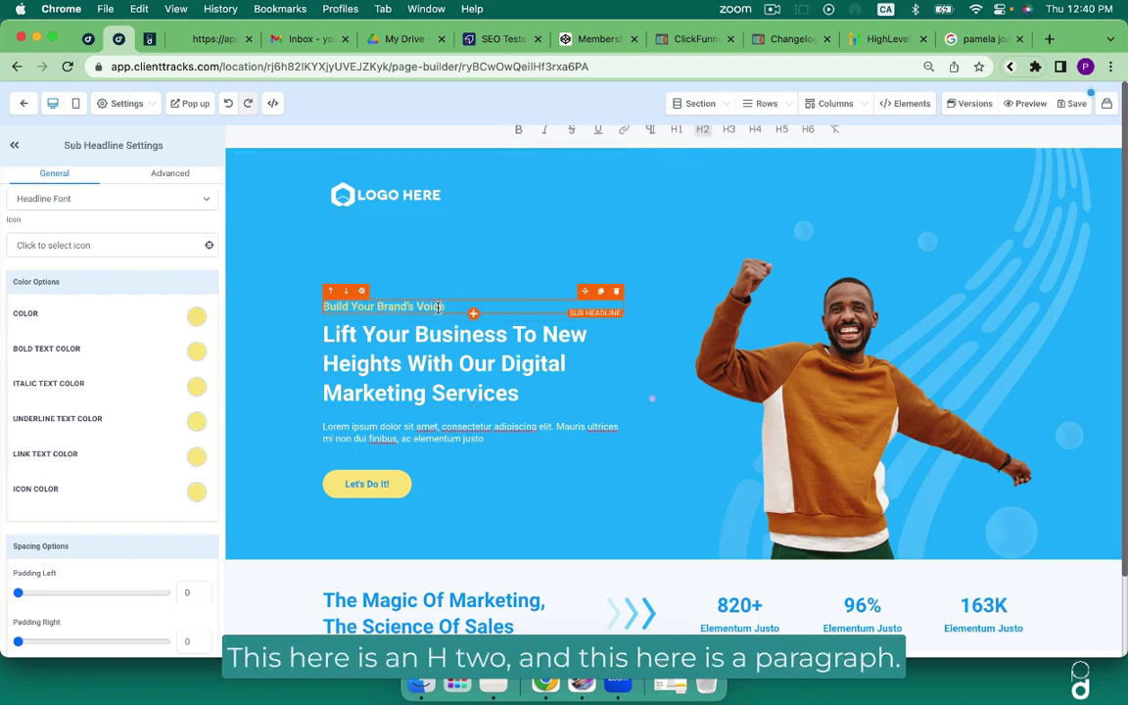
left_click(472, 428)
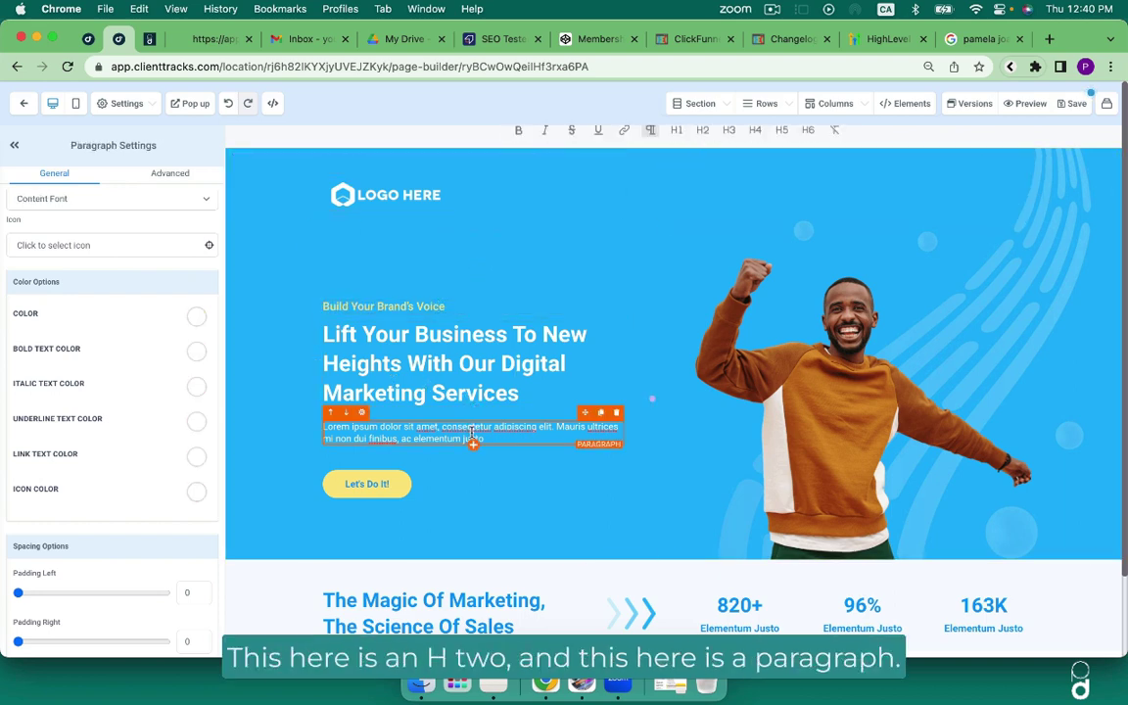
scroll(505, 411, "down", 3)
left_click(497, 236)
Tag 'The Magic Of Marketing, The Science Of Sales' headline as H2 and save.
left_click(471, 471)
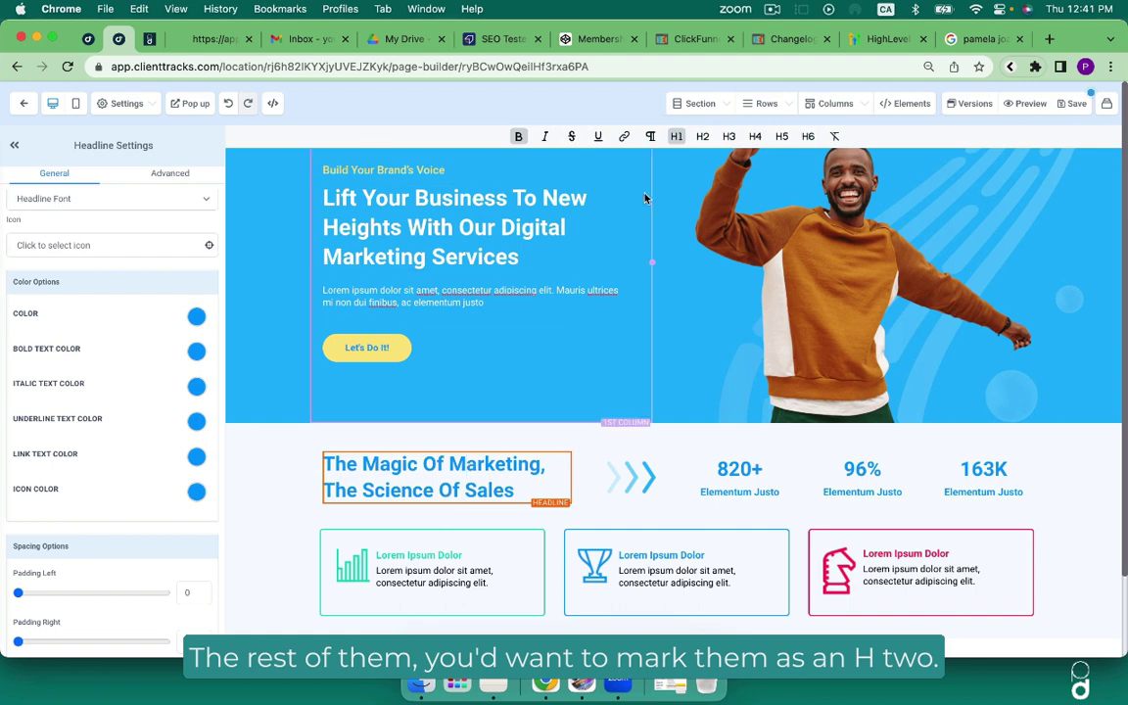
left_click(704, 139)
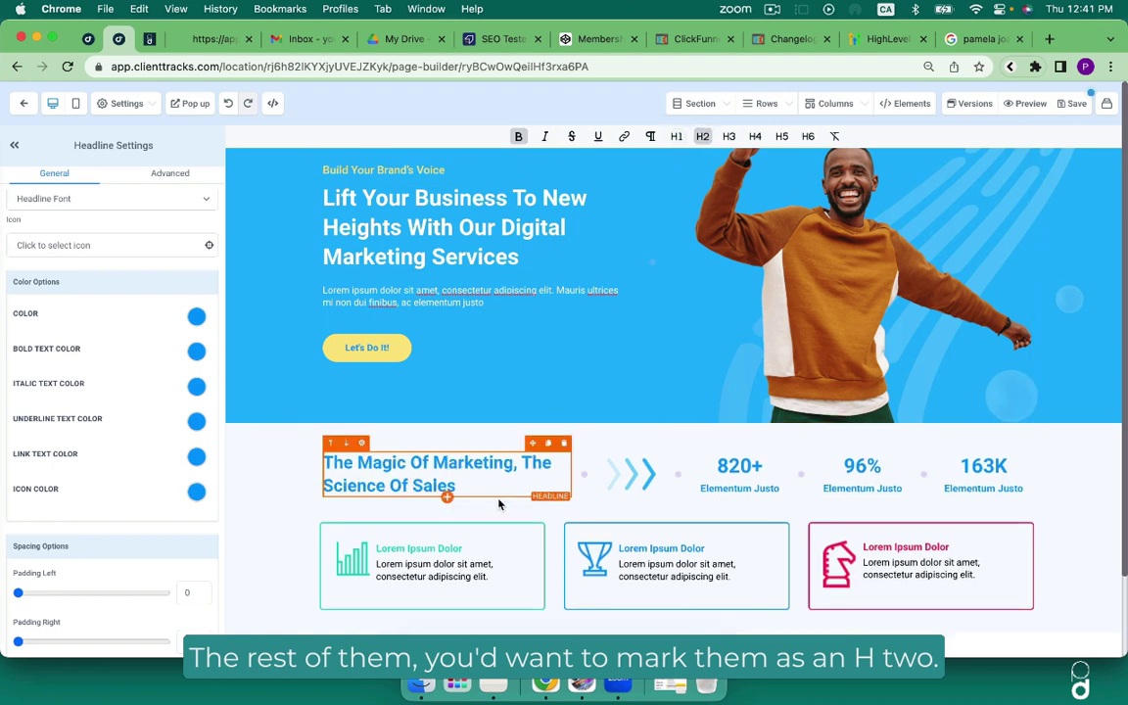
left_click_drag(474, 479, 340, 470)
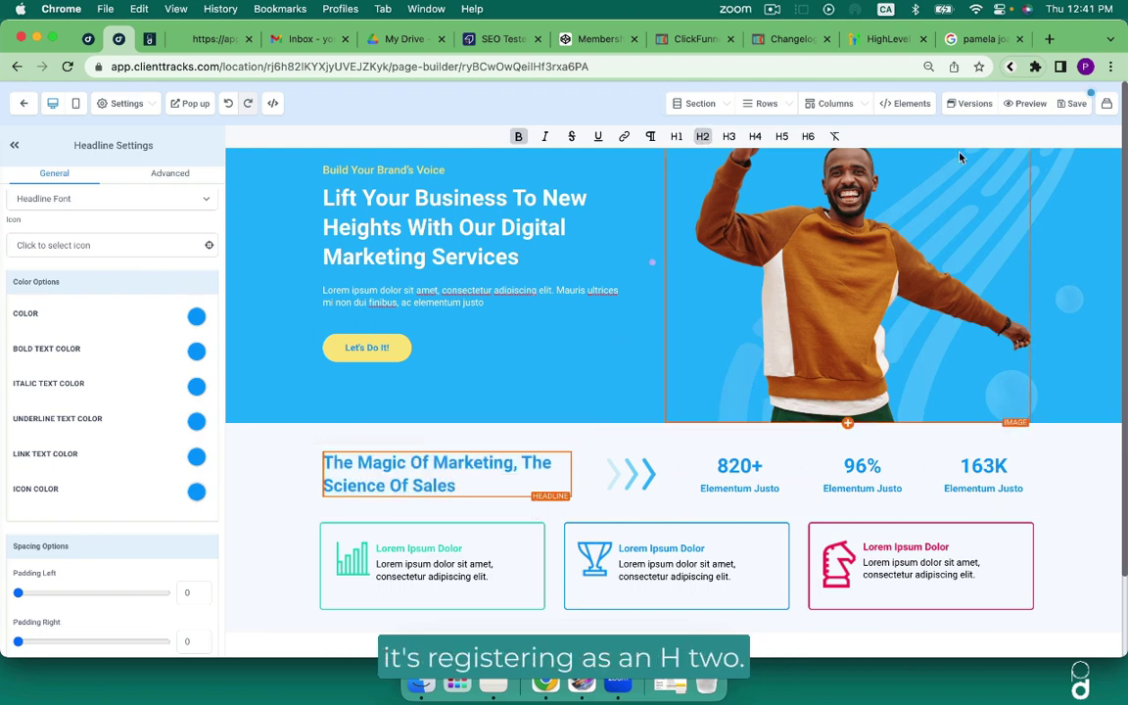
left_click(1074, 104)
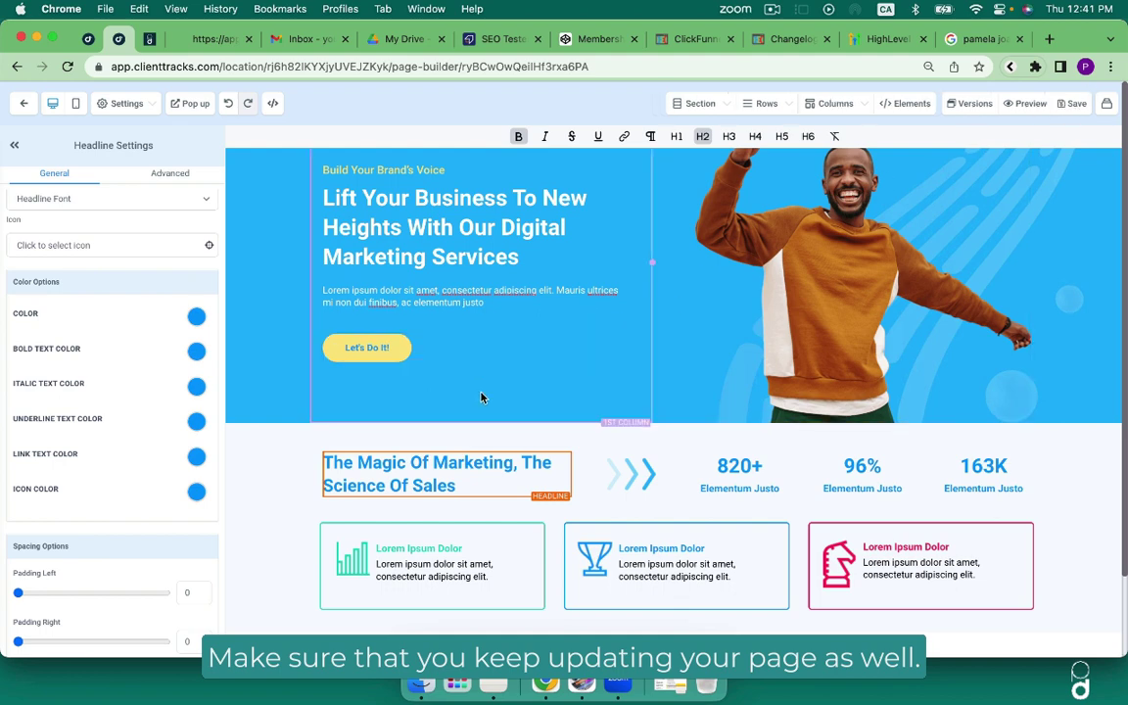
scroll(481, 398, "down", 5)
scroll(481, 397, "down", 6)
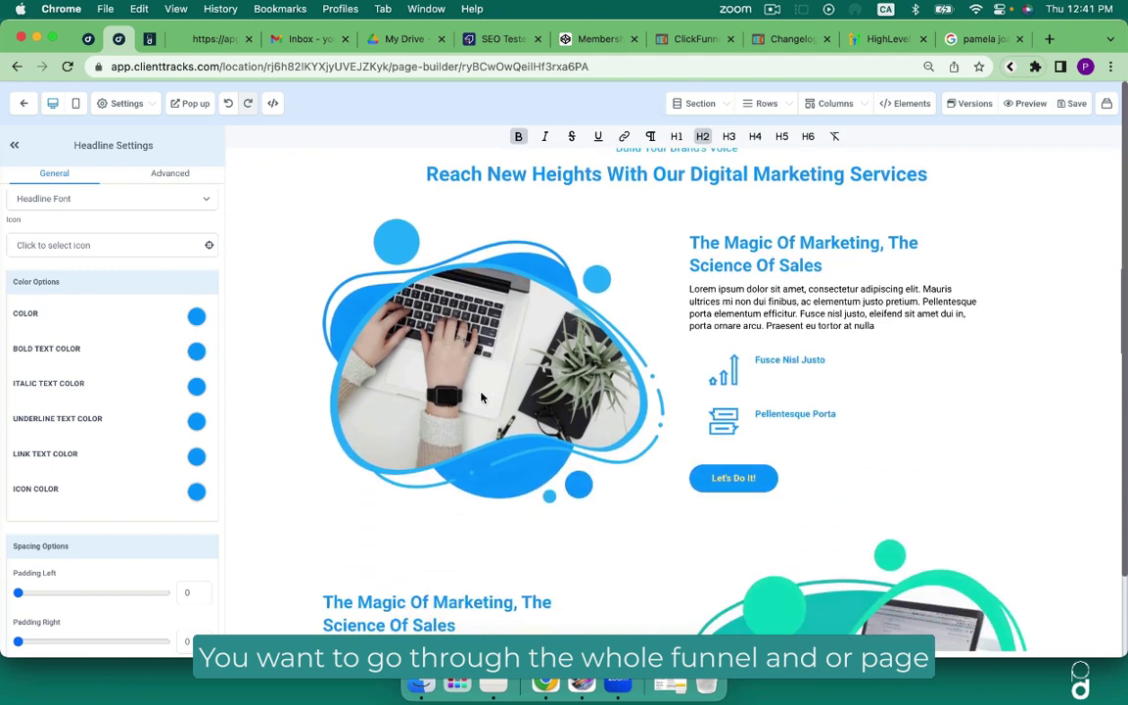
scroll(480, 397, "down", 8)
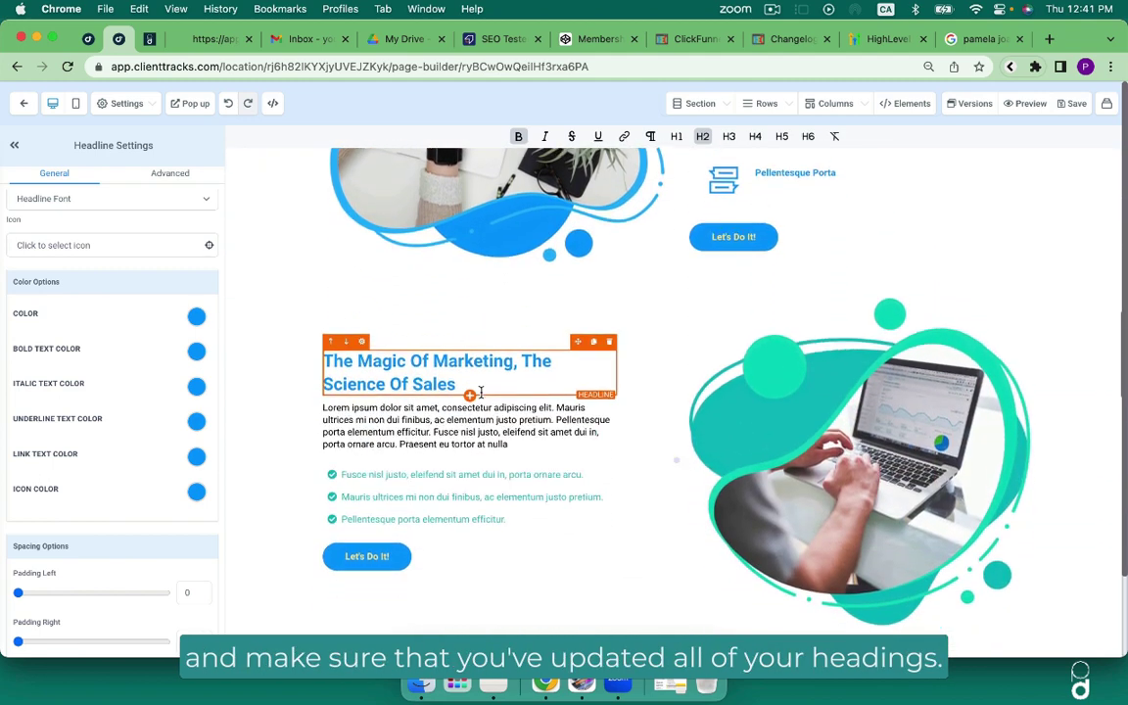
scroll(481, 392, "down", 5)
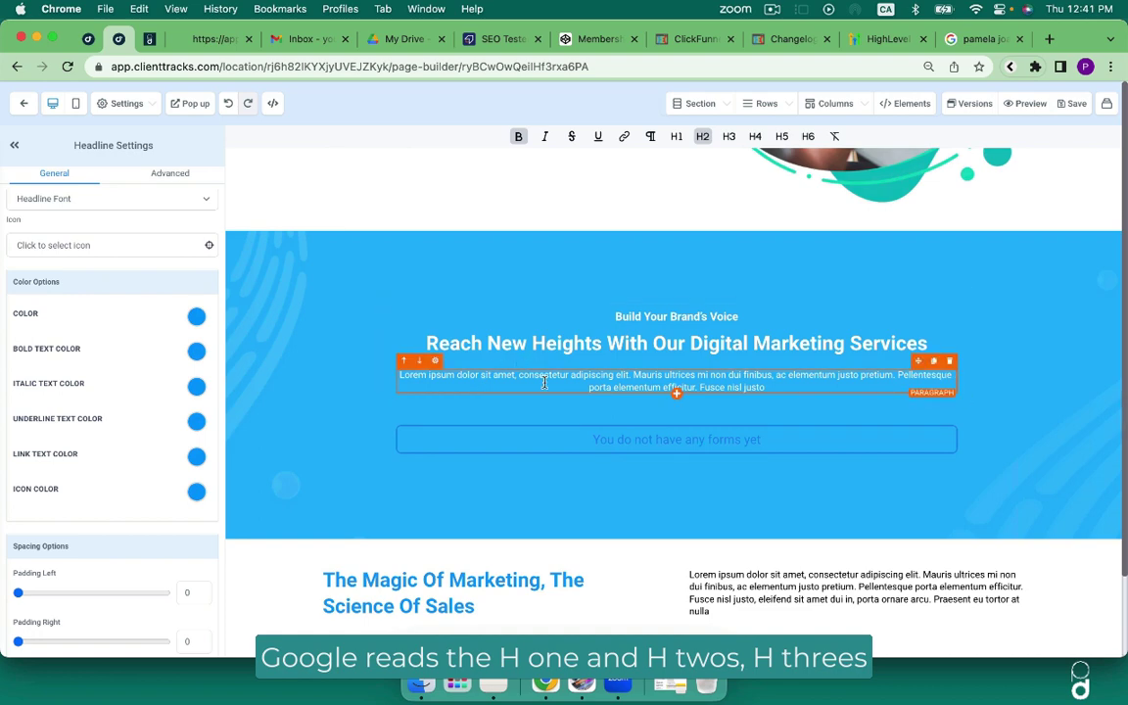
scroll(545, 382, "down", 2)
scroll(544, 382, "down", 2)
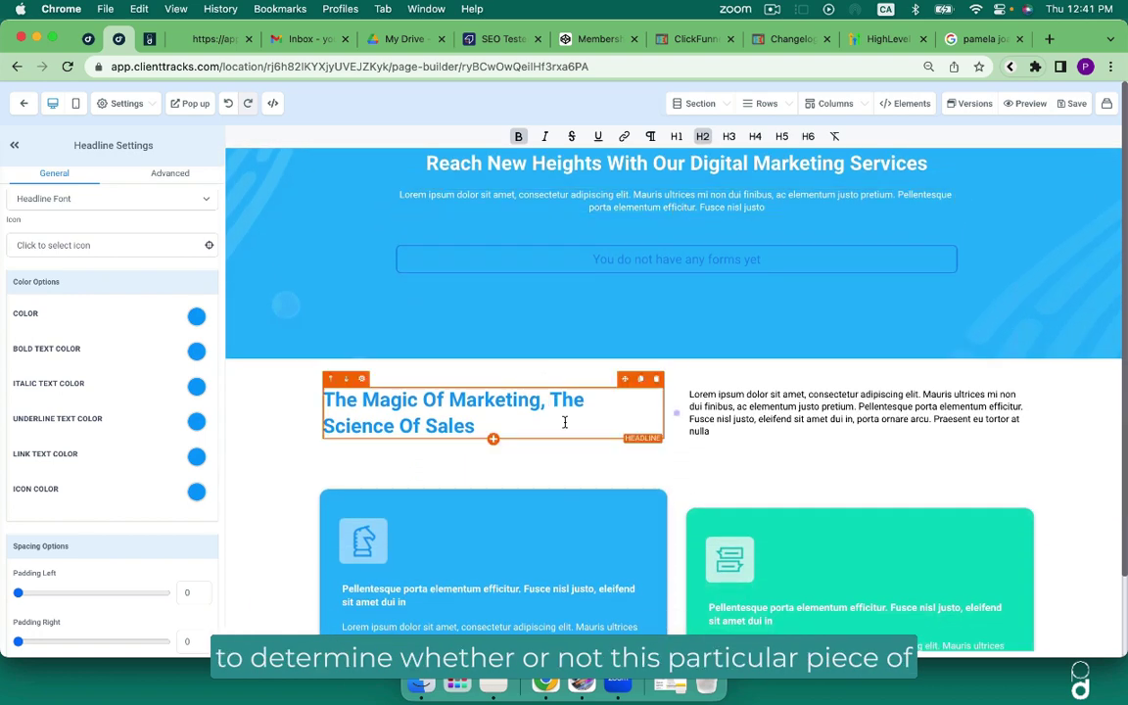
scroll(565, 422, "down", 3)
scroll(565, 422, "down", 4)
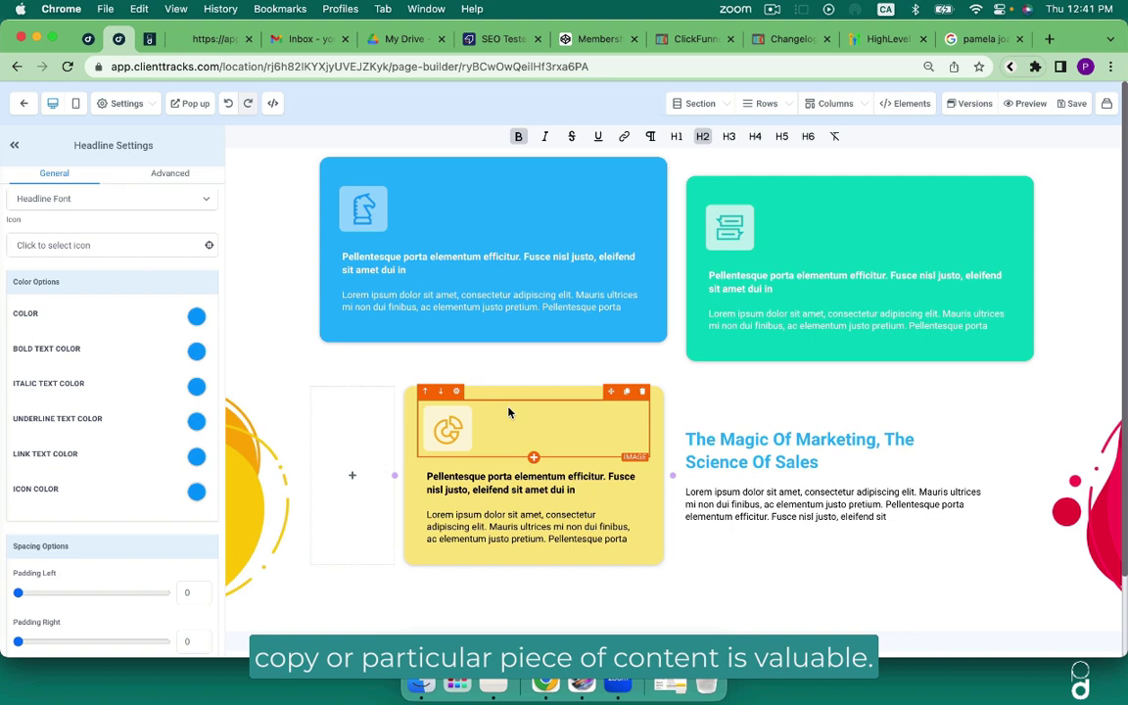
scroll(559, 411, "down", 10)
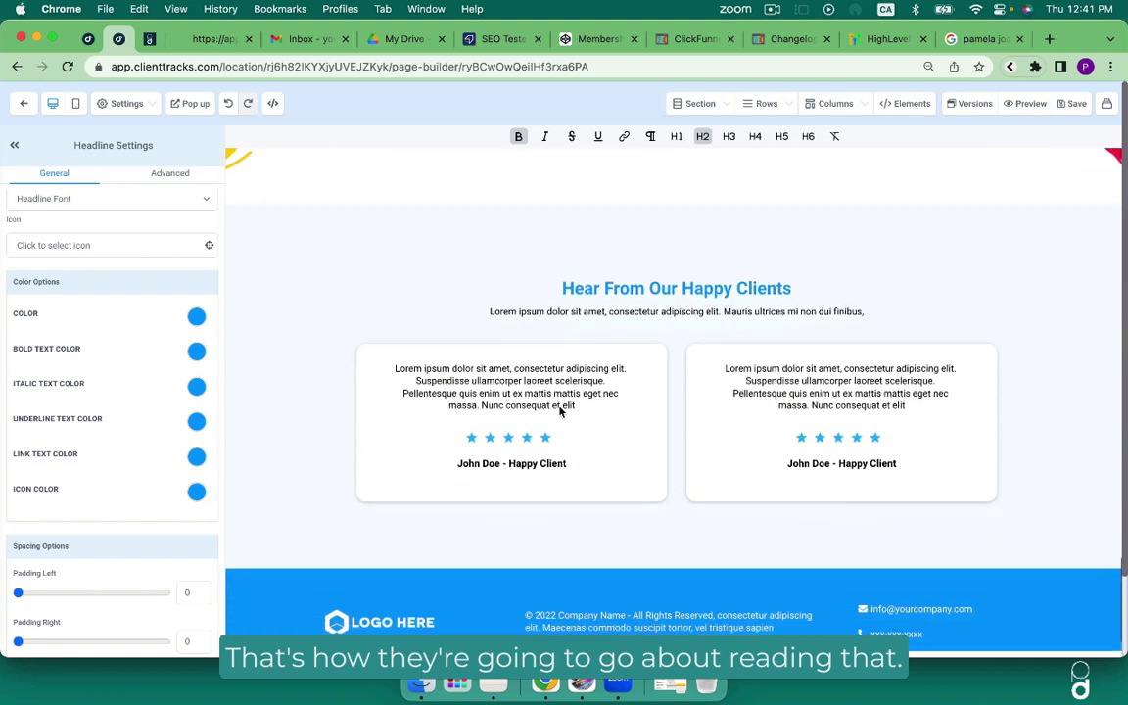
left_click(677, 279)
Insert a paragraph under Hear From Our Happy Clients, set font size 24, tag it H1, and save.
left_click(909, 292)
left_click(916, 289)
left_click_drag(747, 301, 329, 291)
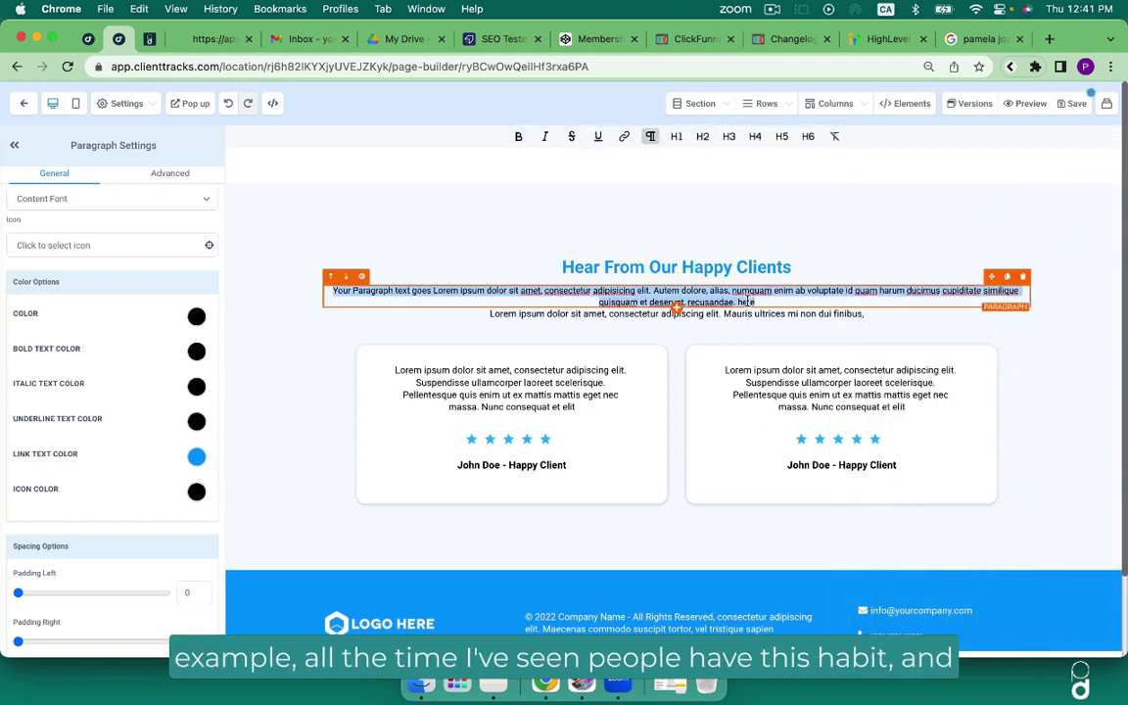
scroll(124, 315, "up", 4)
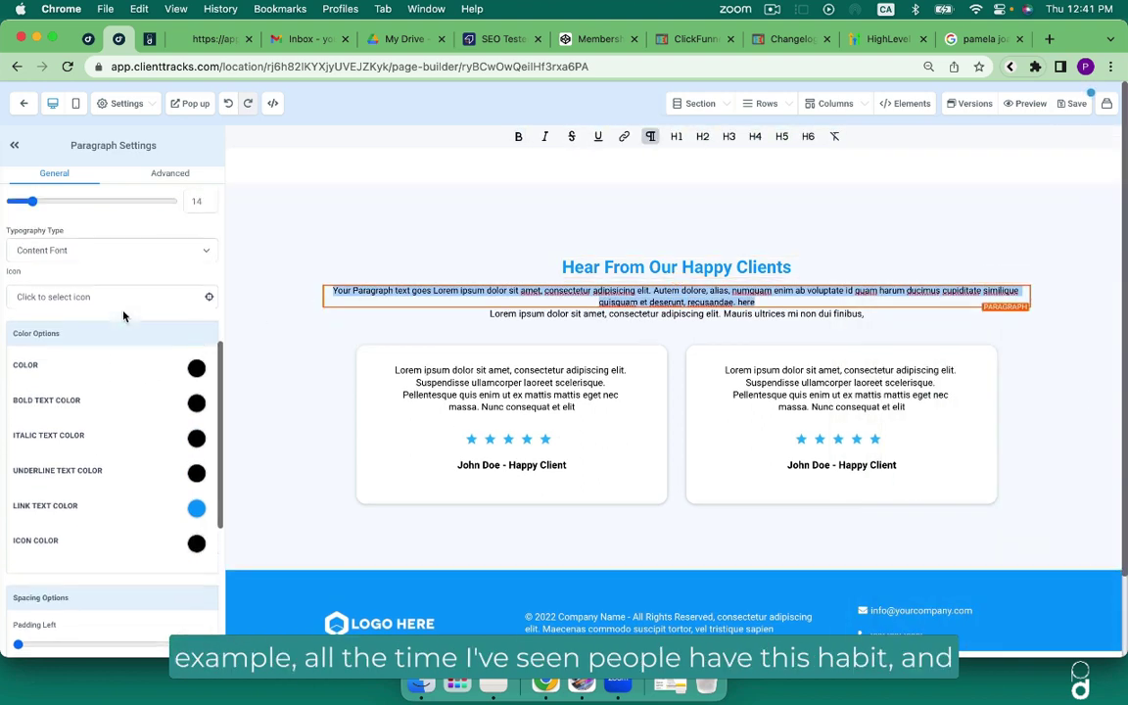
left_click_drag(33, 319, 49, 319)
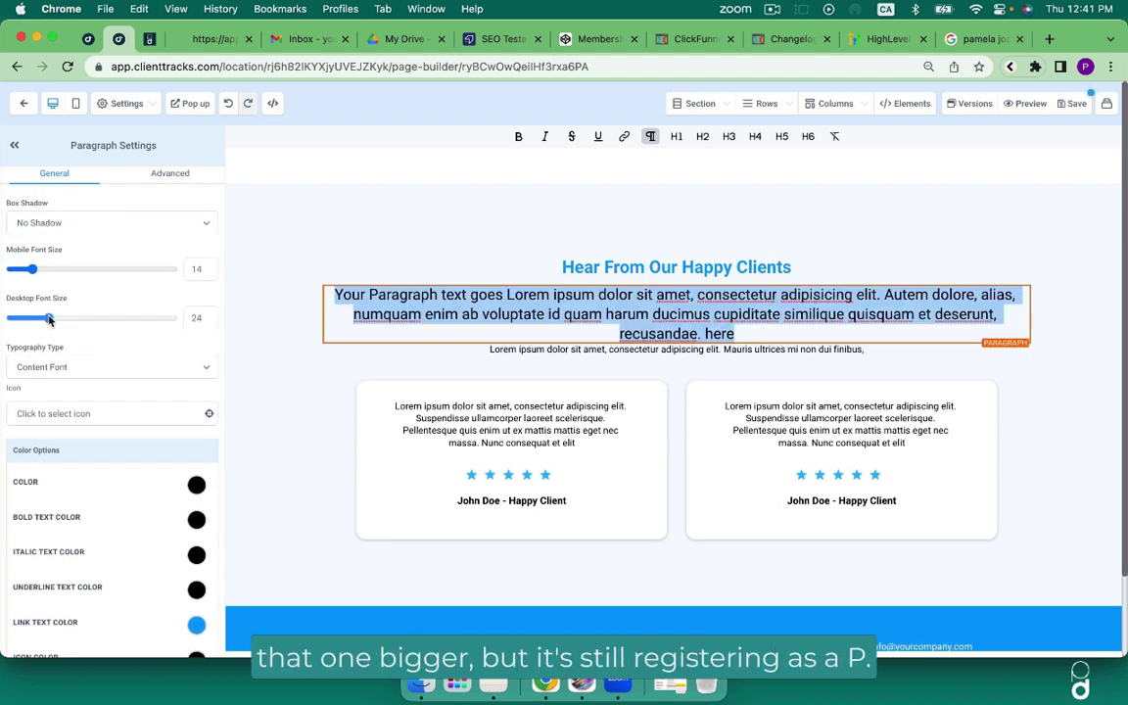
left_click(677, 138)
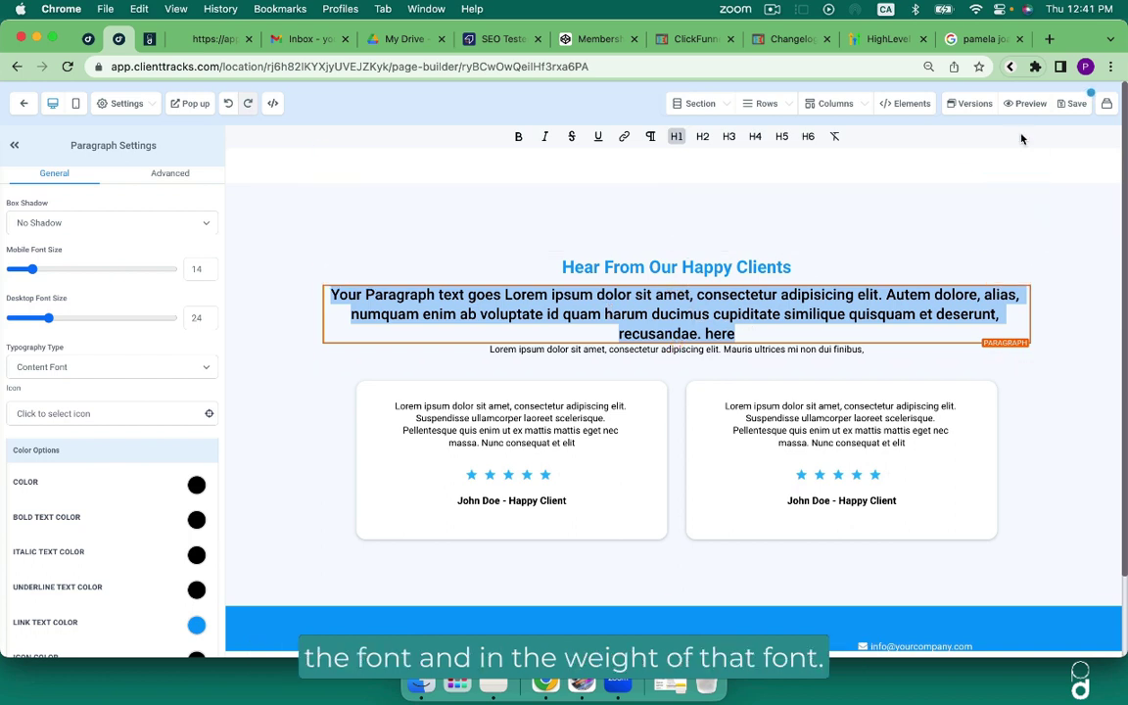
left_click(1074, 104)
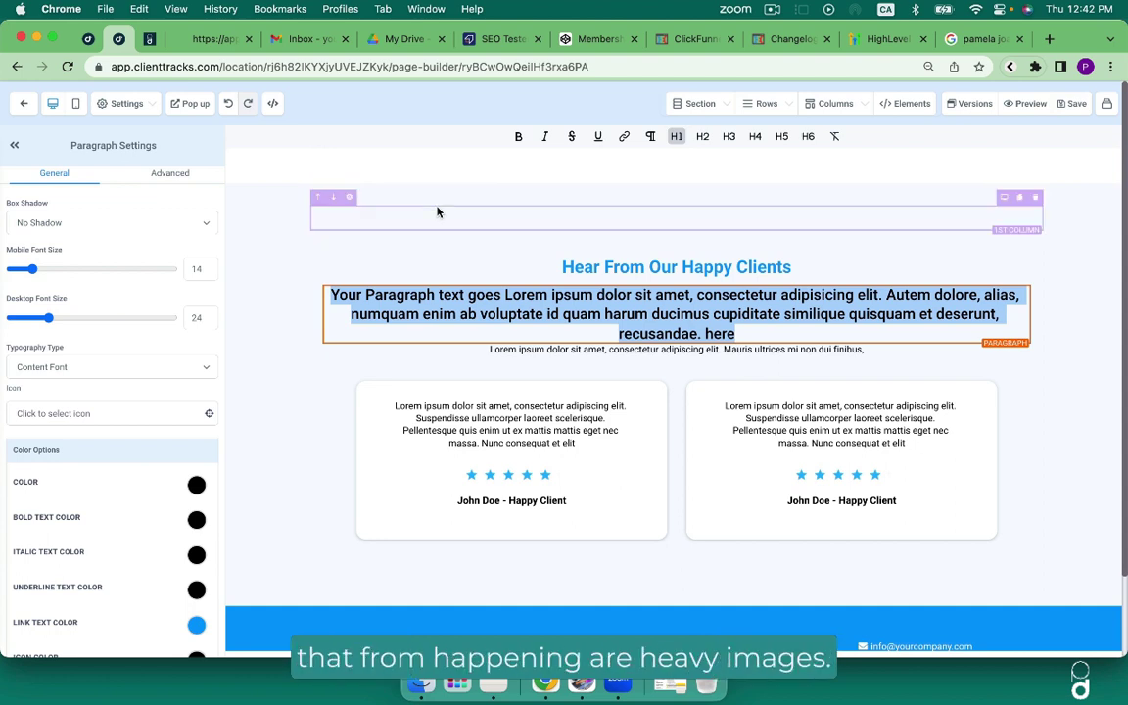
Select the yellow card's icon image and check its Optimise Image Load setting is enabled.
scroll(438, 211, "up", 5)
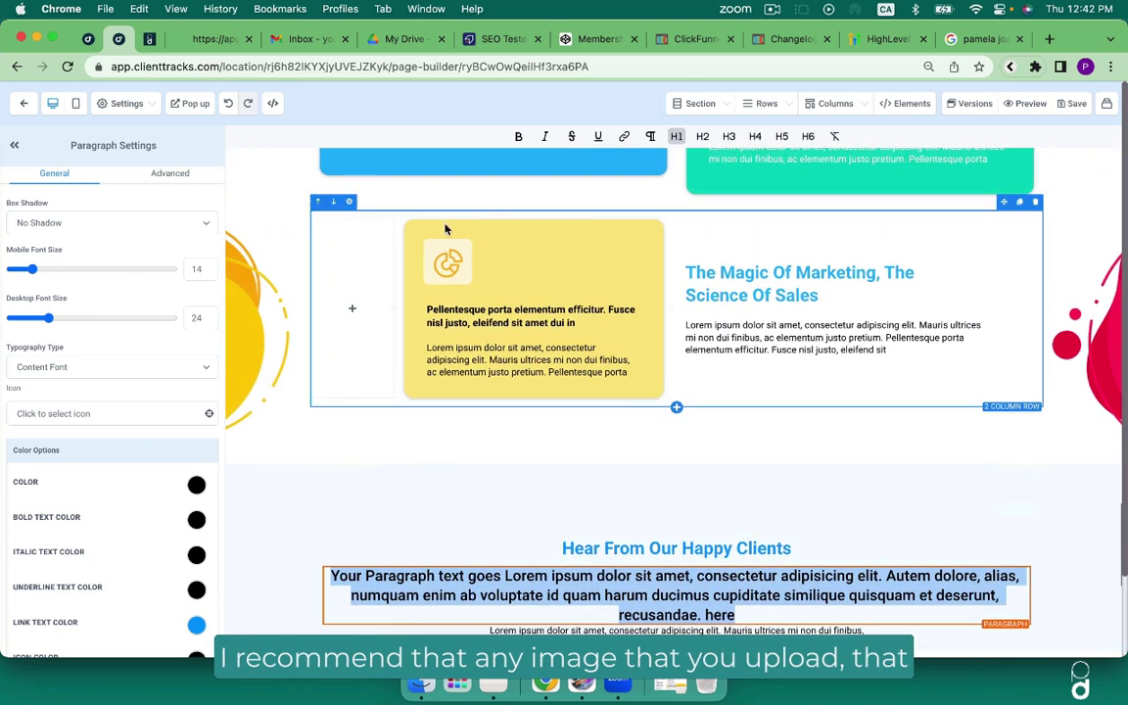
left_click(450, 267)
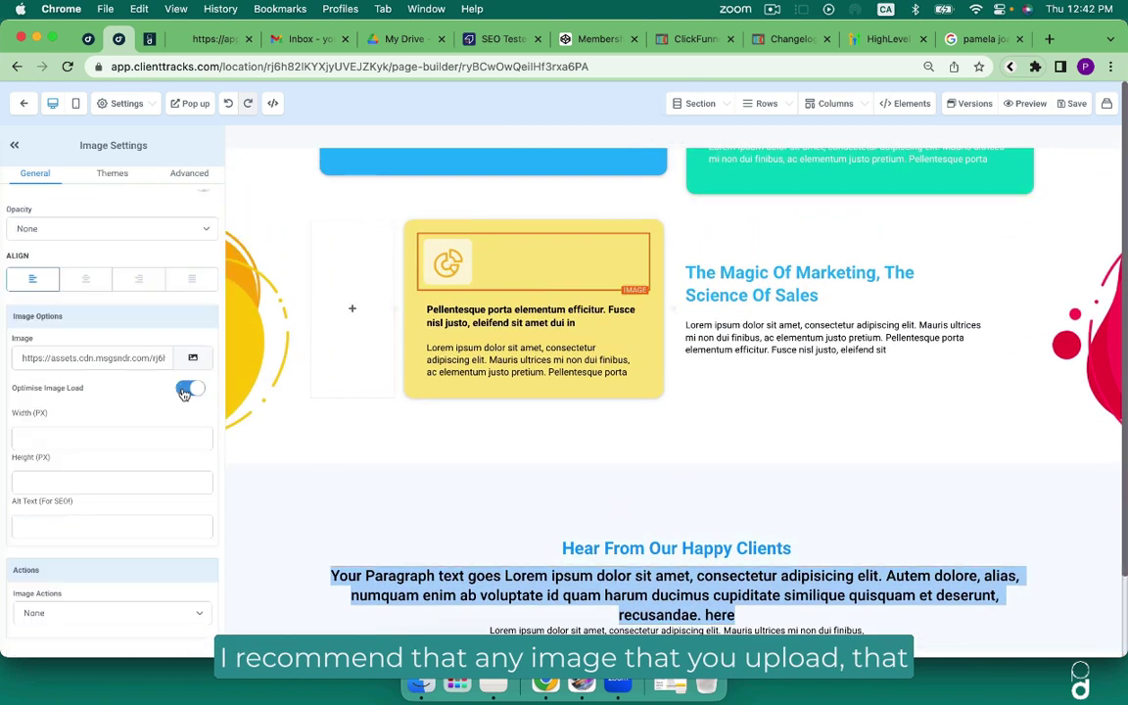
left_click_drag(12, 386, 99, 392)
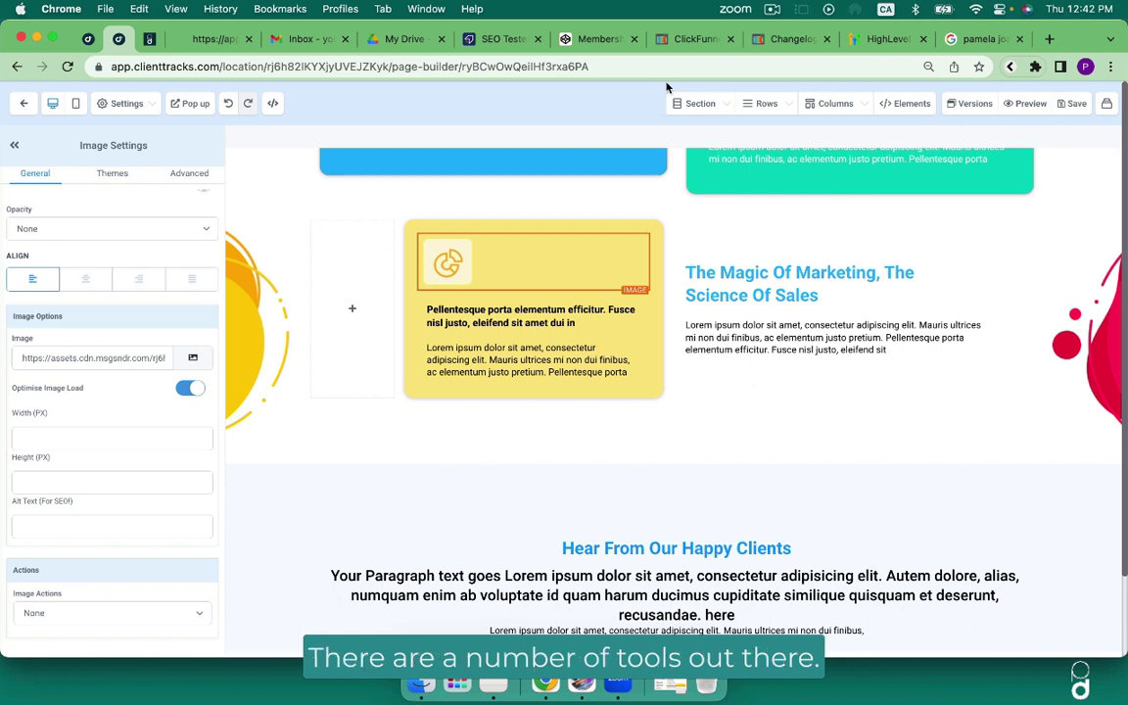
Open tinypng.com in a new browser tab.
key("super+t")
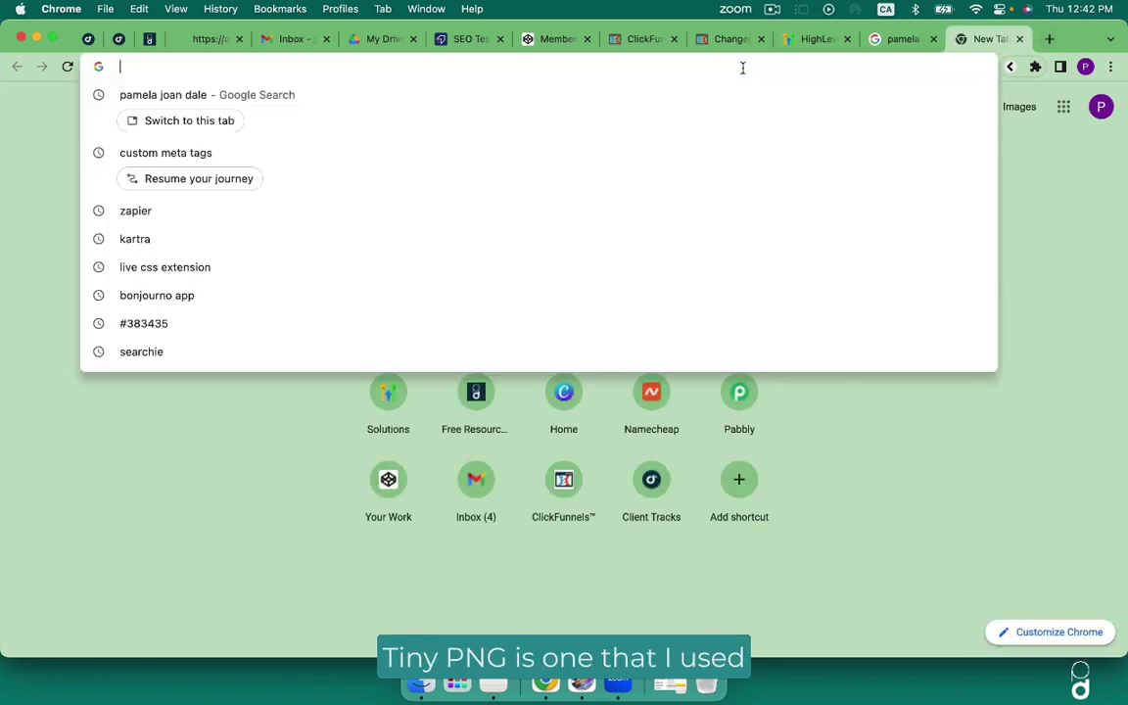
left_click(742, 68)
type("tinyp")
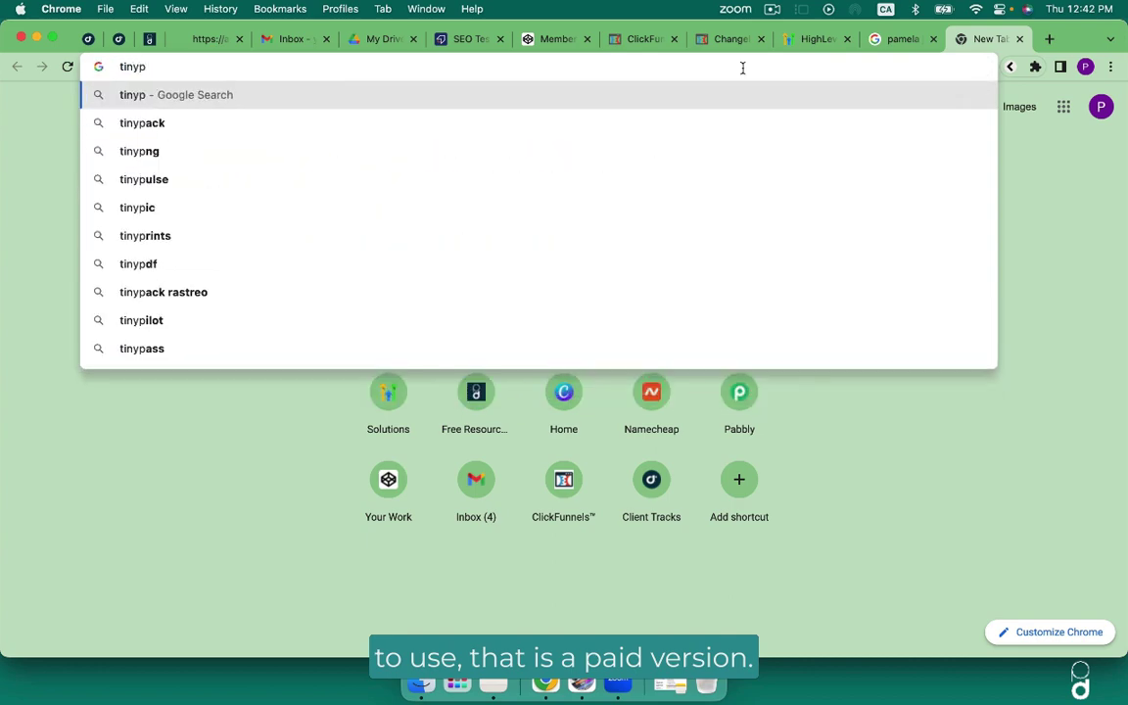
type("ng.com")
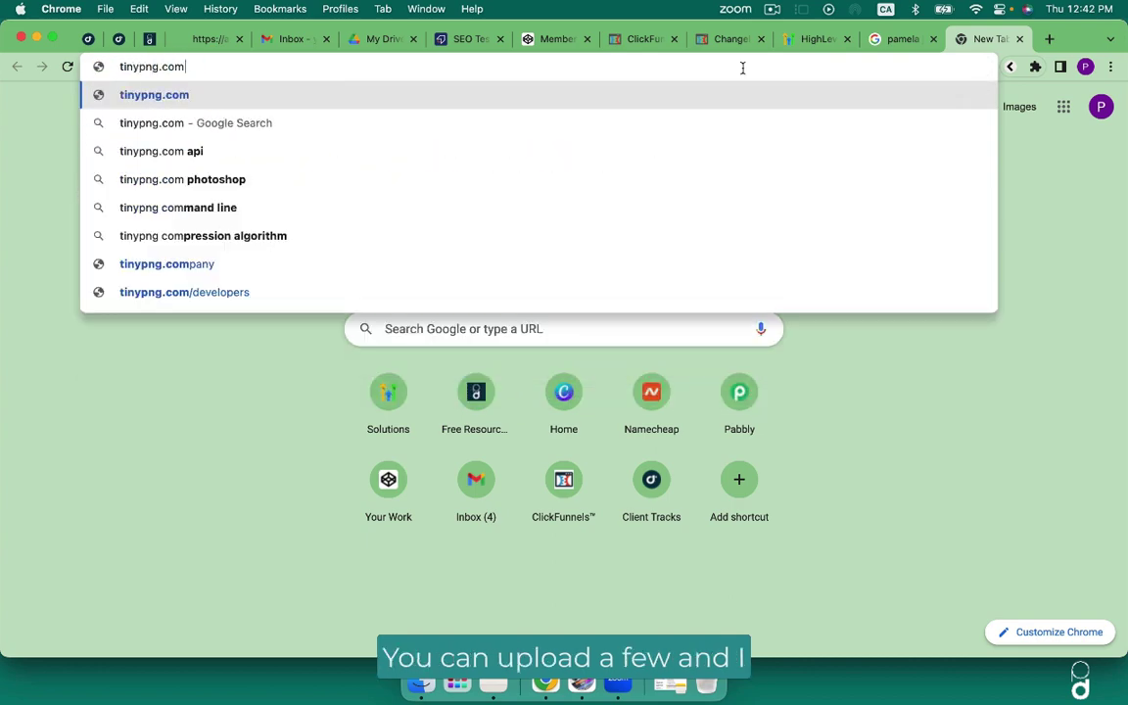
key("Return")
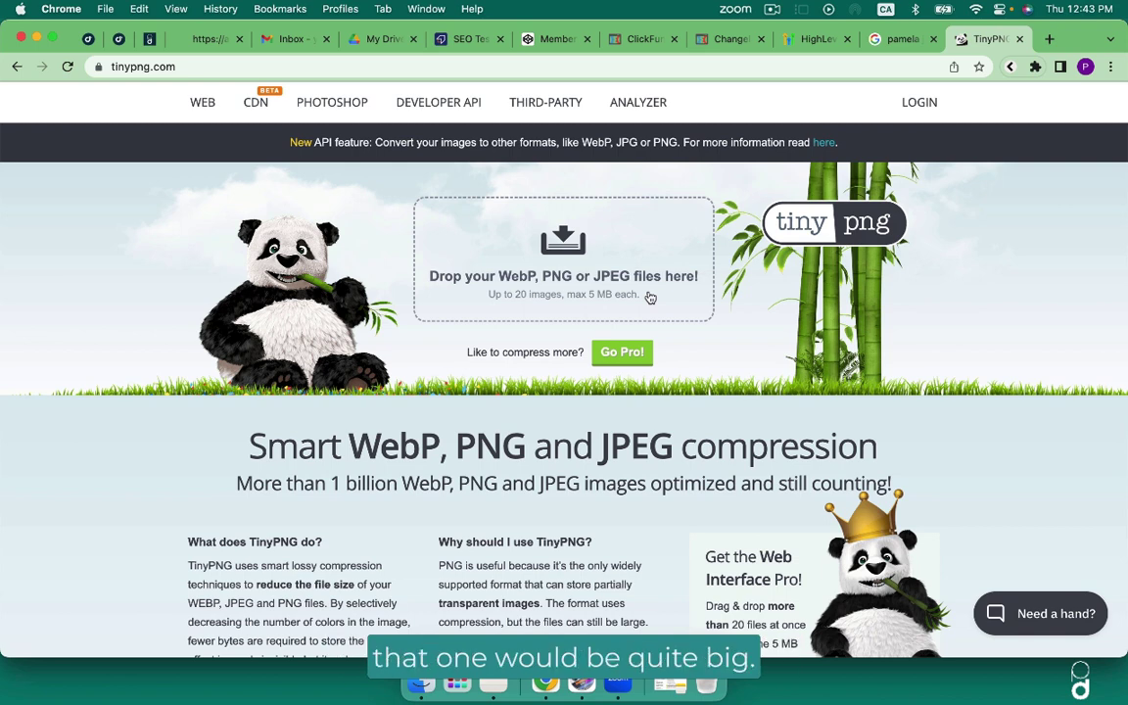
Open the Photopea website in another new tab.
left_click(1049, 40)
left_click(833, 70)
type("ph")
key("Return")
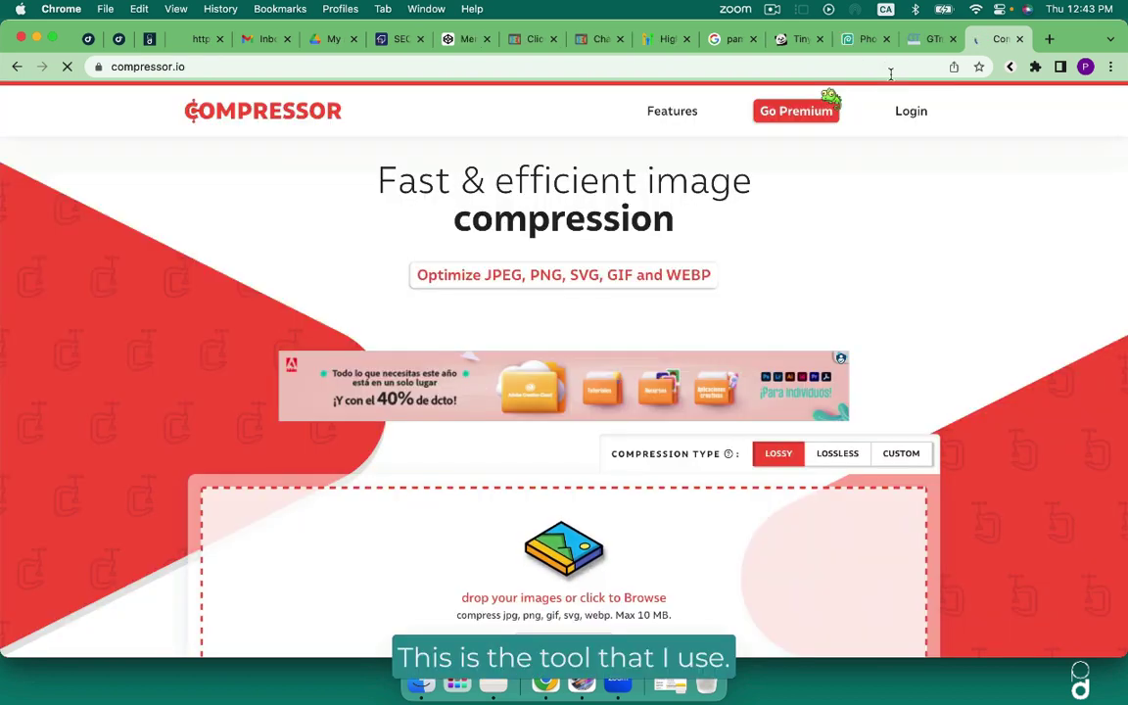
scroll(856, 229, "down", 3)
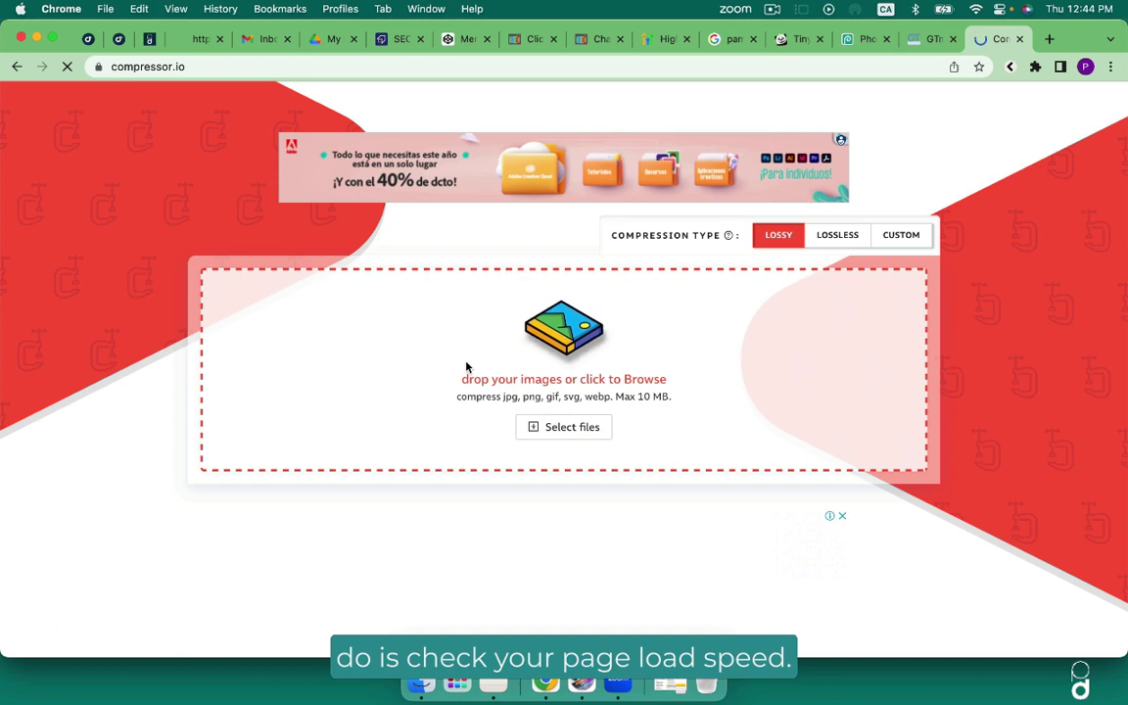
Run a GTmetrix test on the previously used site address, accepting the cookie notice.
left_click(923, 39)
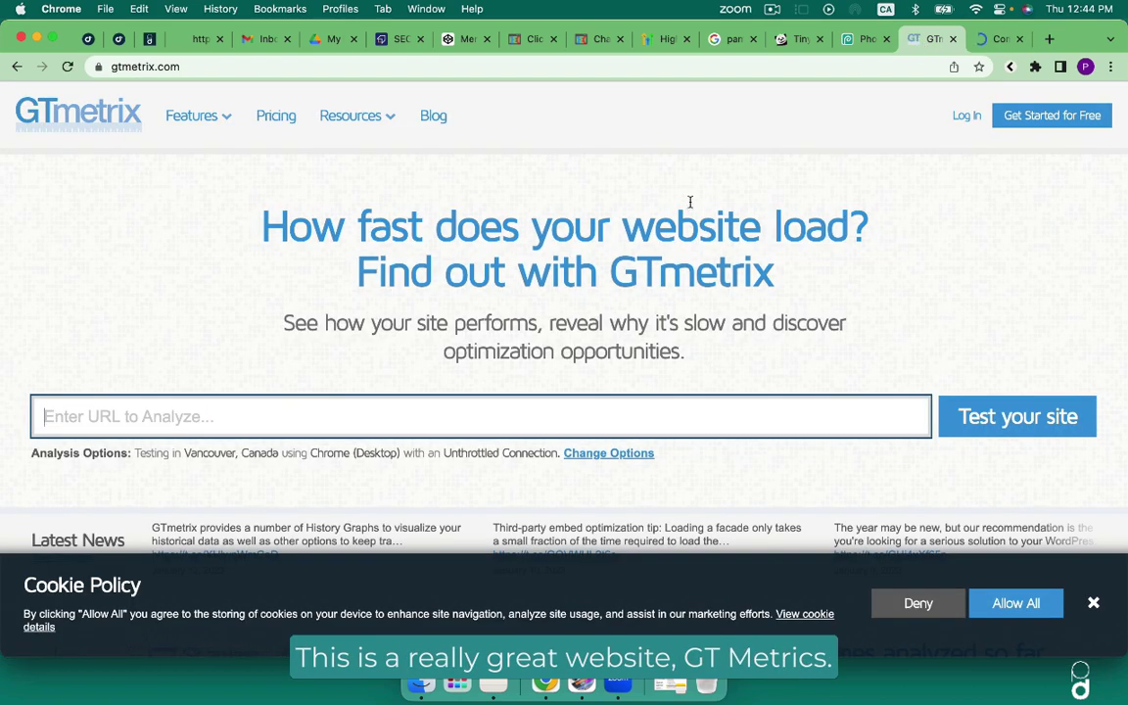
left_click(289, 416)
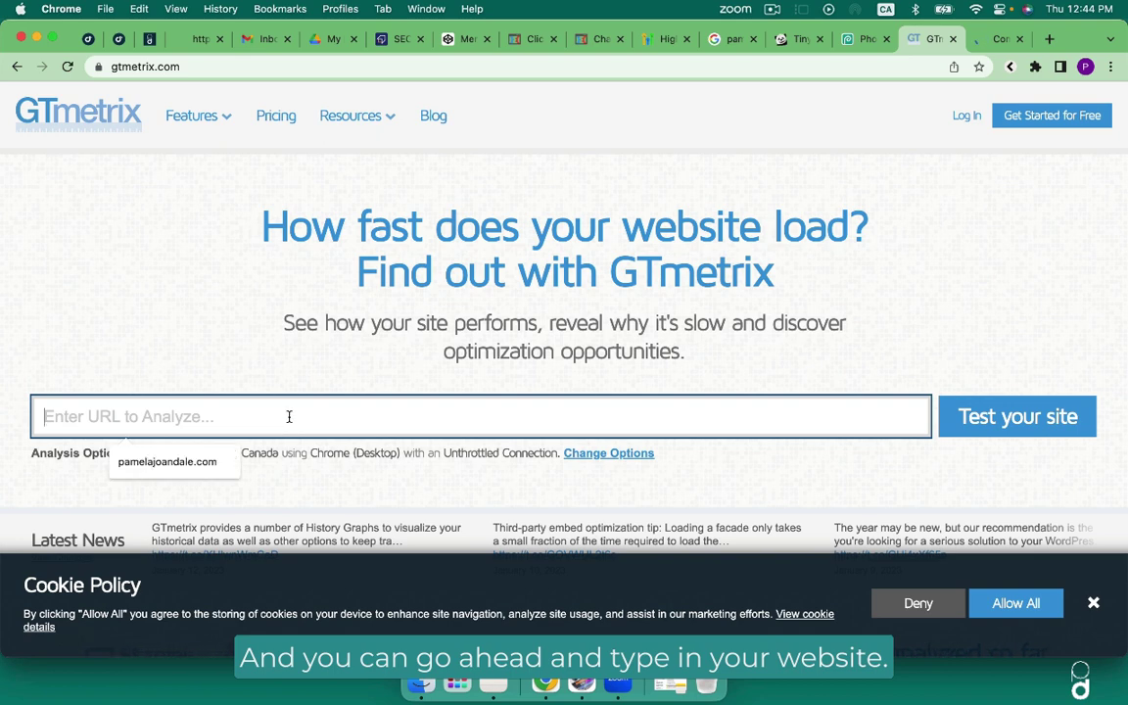
left_click(191, 463)
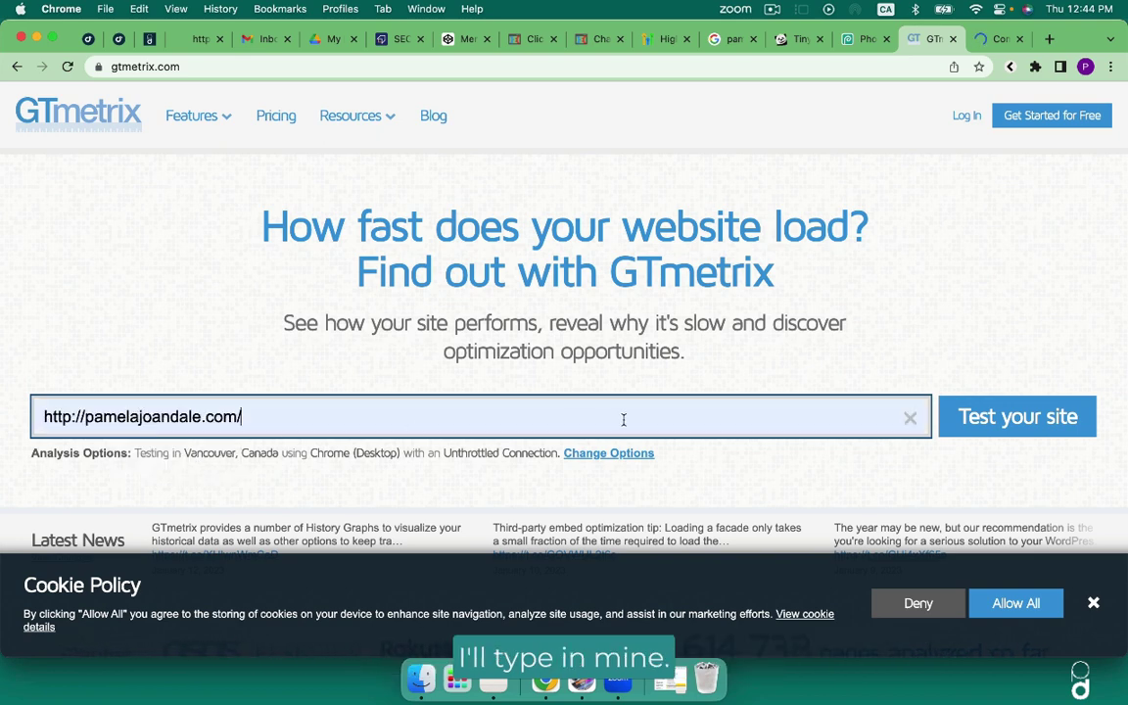
left_click(989, 416)
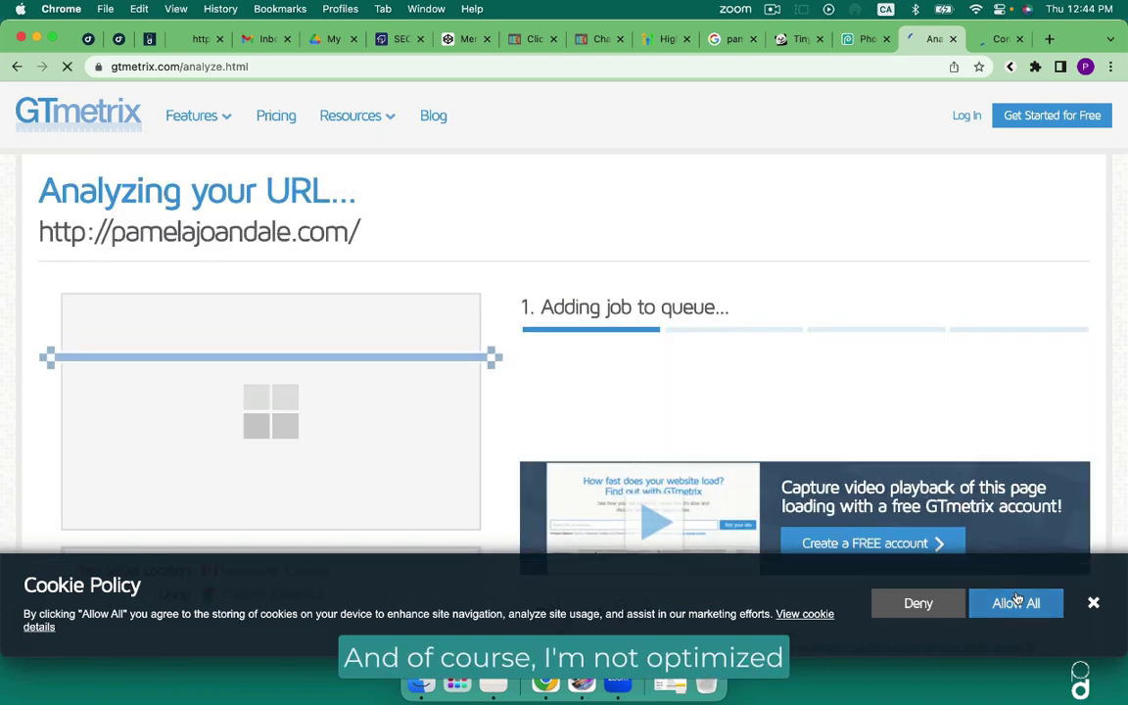
left_click(1017, 601)
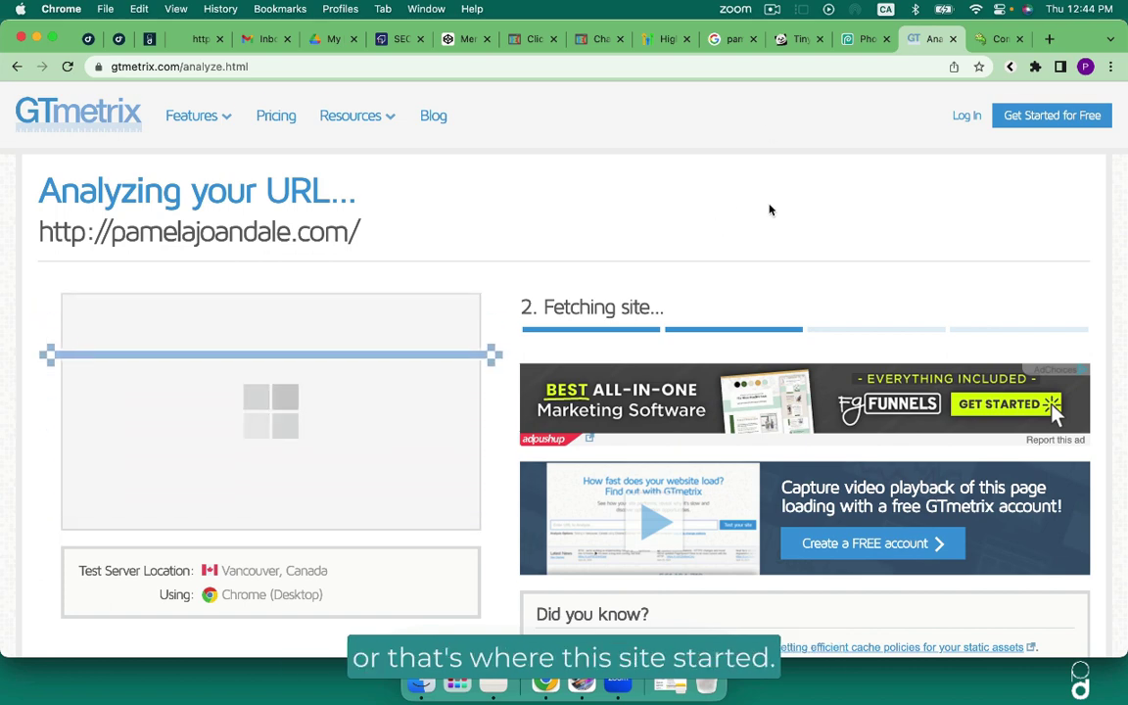
Scroll through the grade C report: Performance 84%, Structure 68%, LCP 1.5s, CLS 0.16.
scroll(770, 209, "down", 1)
scroll(770, 209, "down", 8)
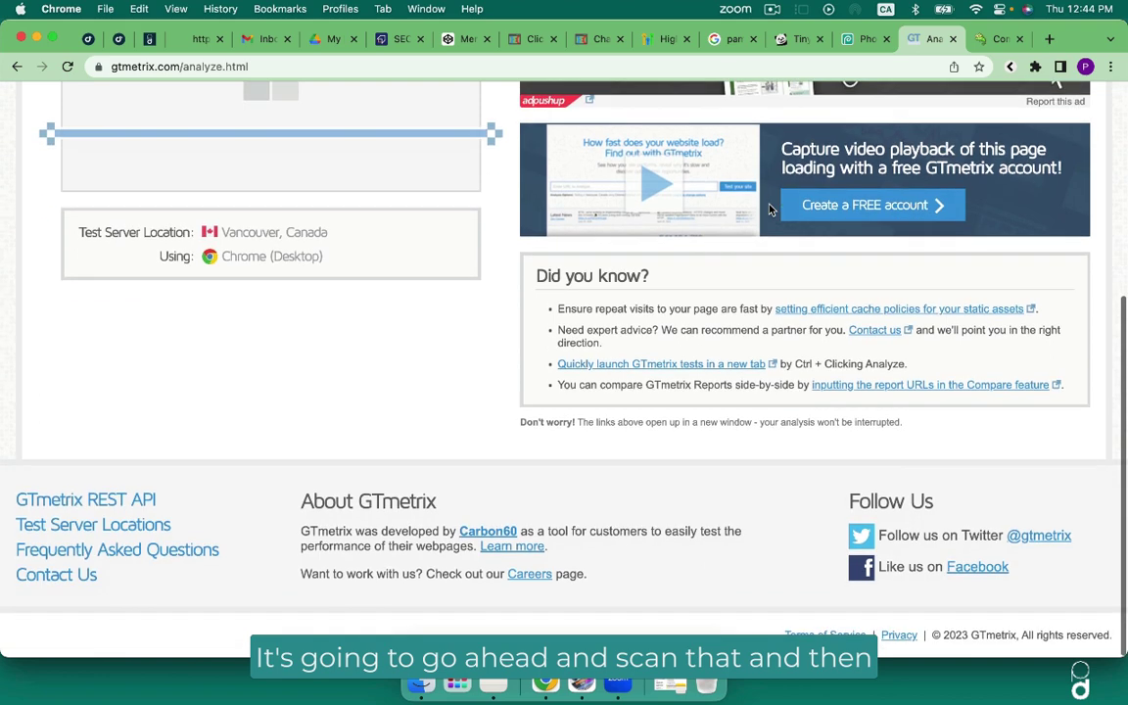
scroll(770, 209, "up", 8)
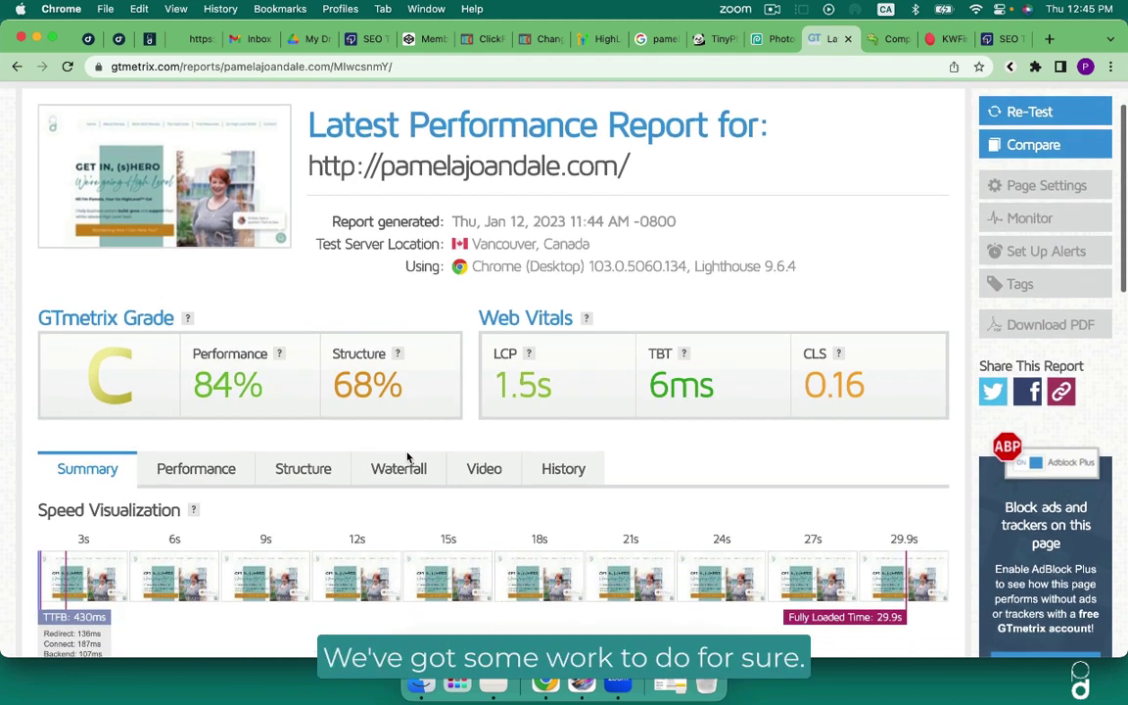
scroll(409, 458, "down", 5)
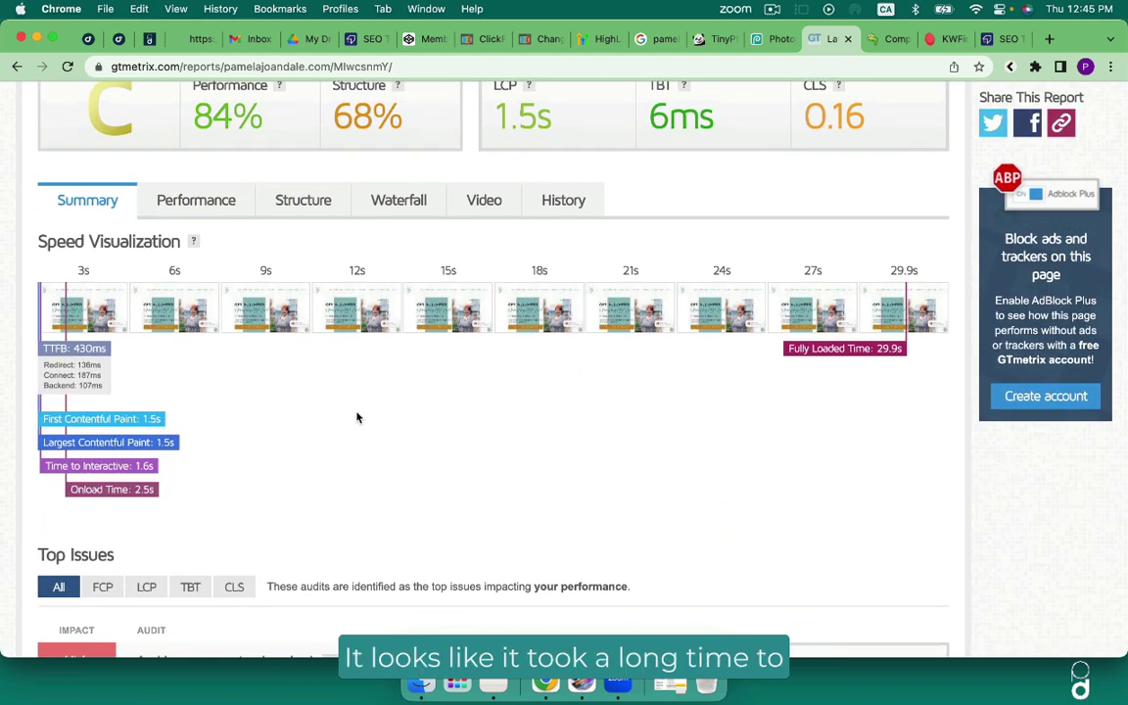
scroll(358, 413, "down", 3)
scroll(357, 413, "down", 2)
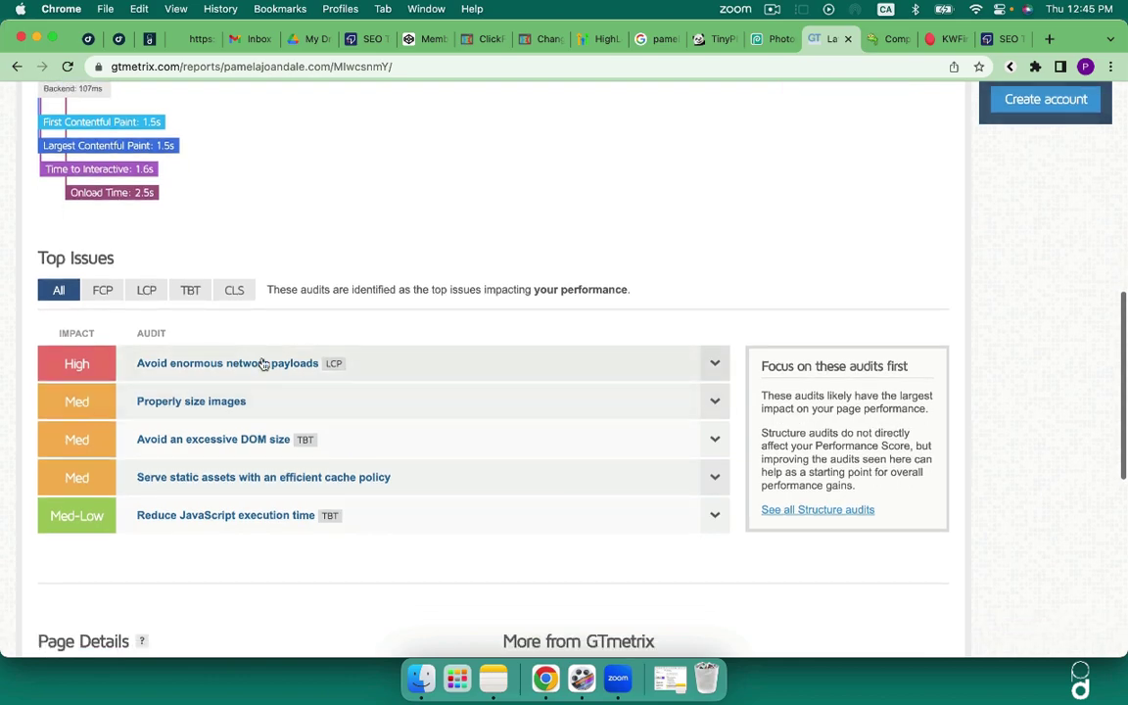
scroll(262, 380, "down", 8)
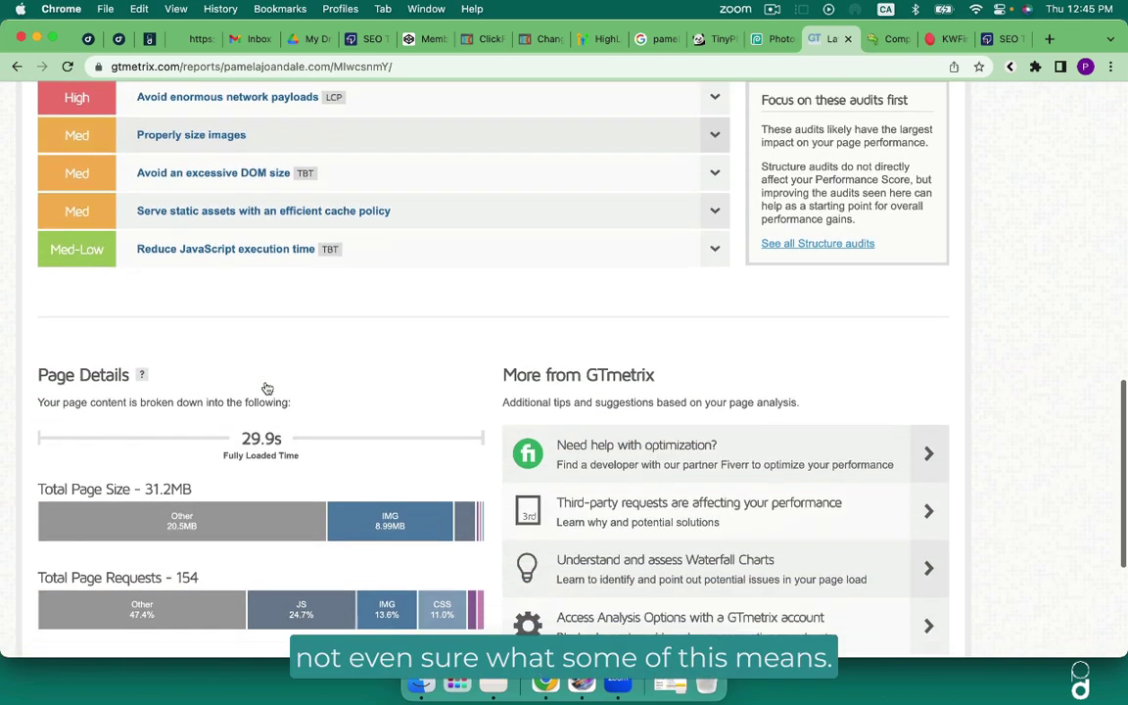
scroll(265, 384, "down", 2)
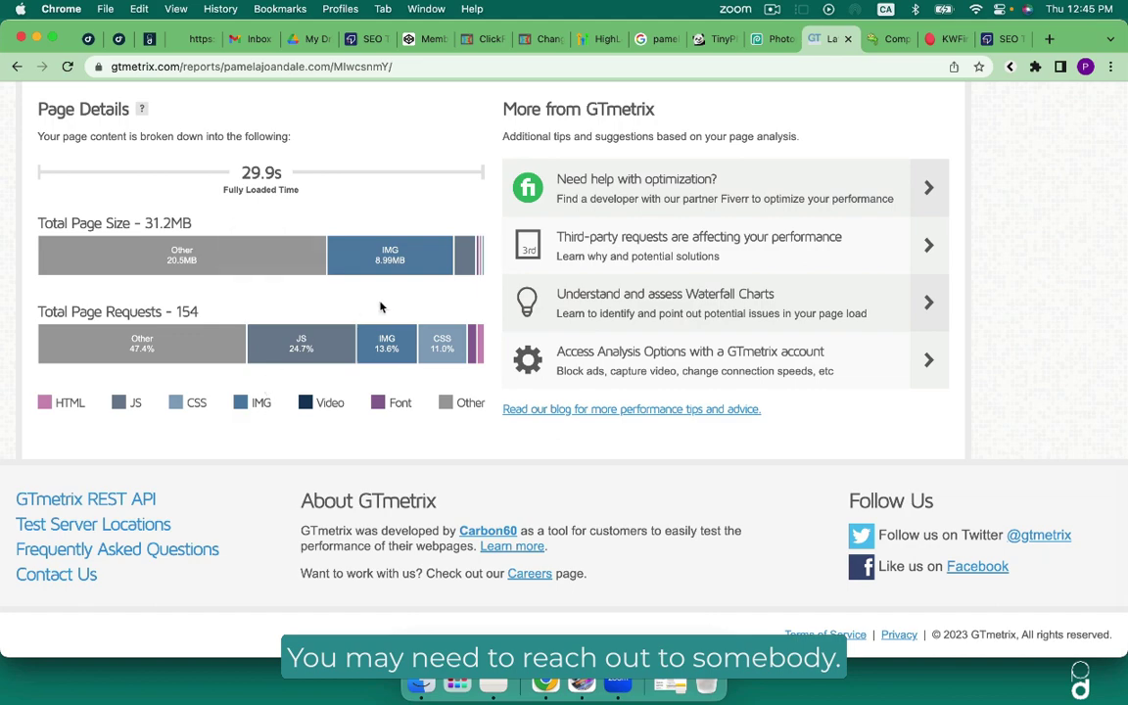
mouse_move(436, 254)
scroll(436, 256, "up", 5)
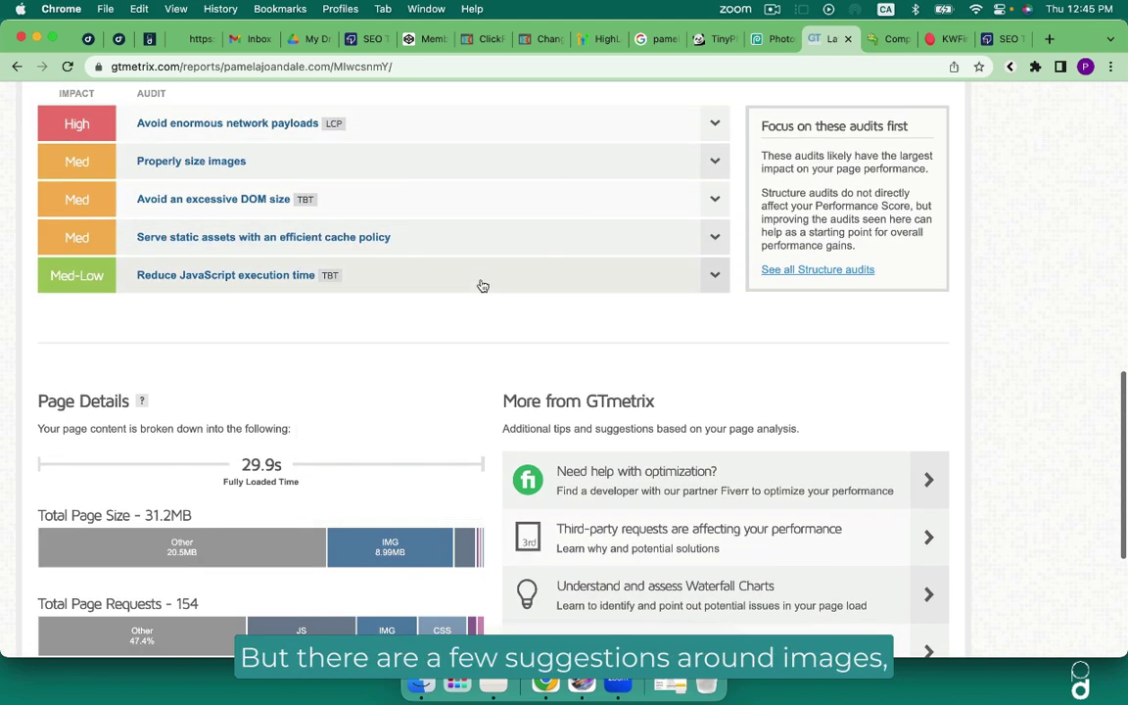
scroll(479, 284, "up", 10)
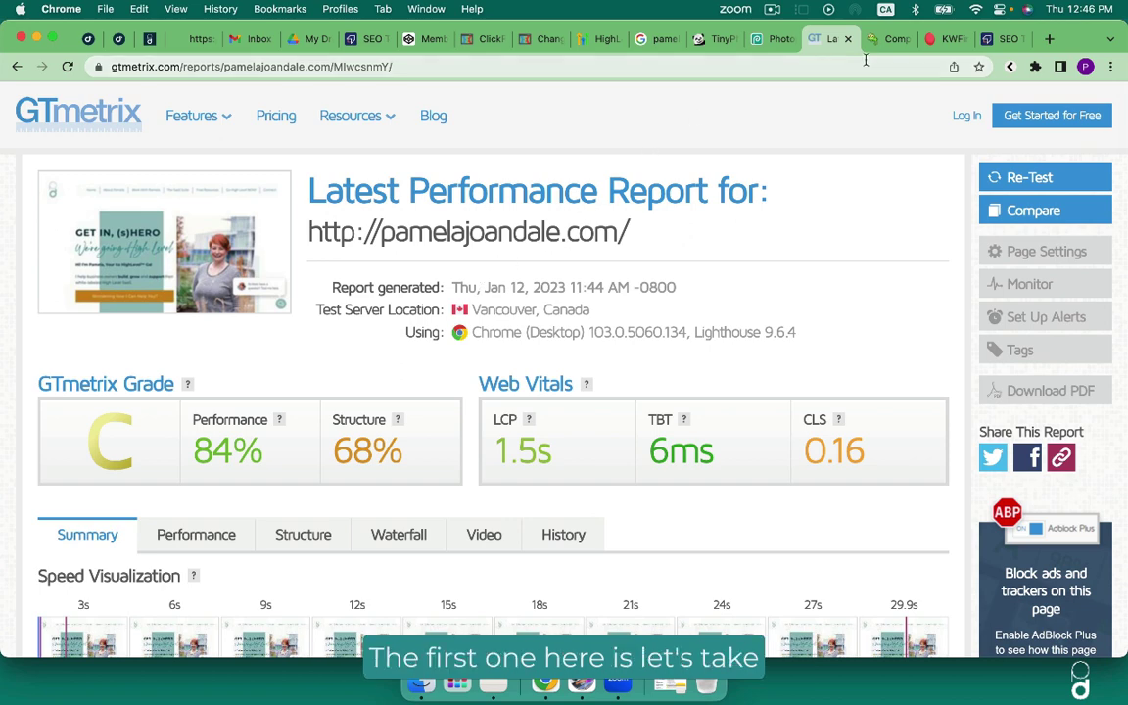
Search KWFinder for keyword ideas around 'go high level'.
left_click(936, 43)
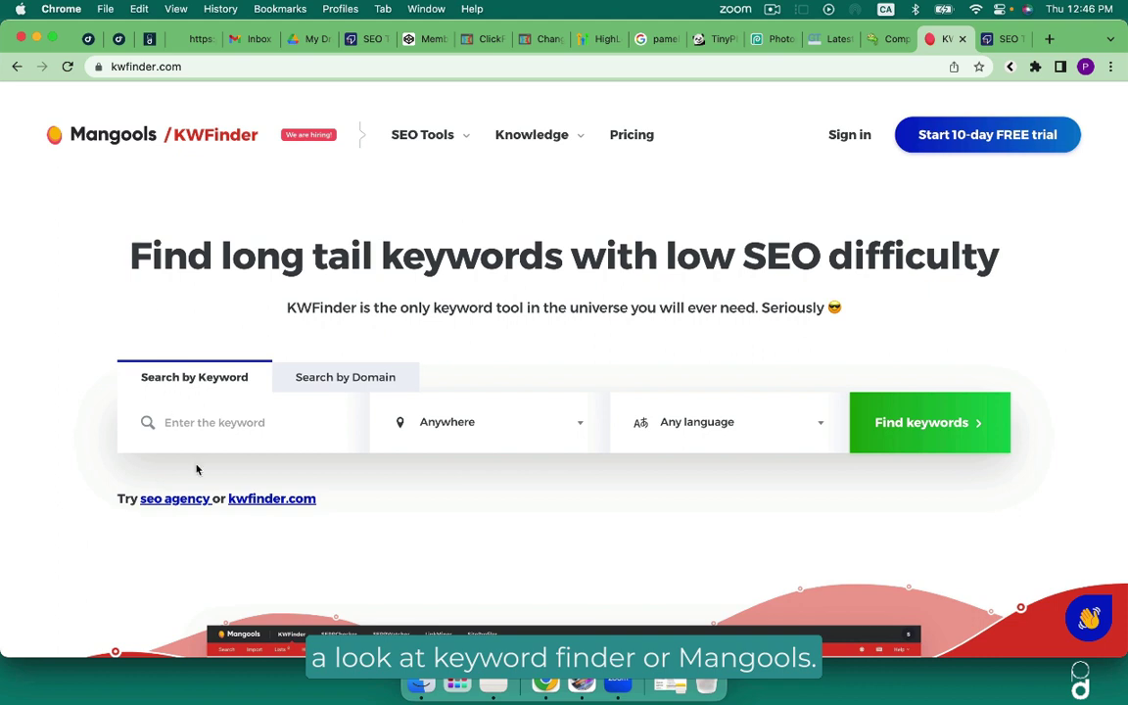
left_click(176, 418)
type("go h")
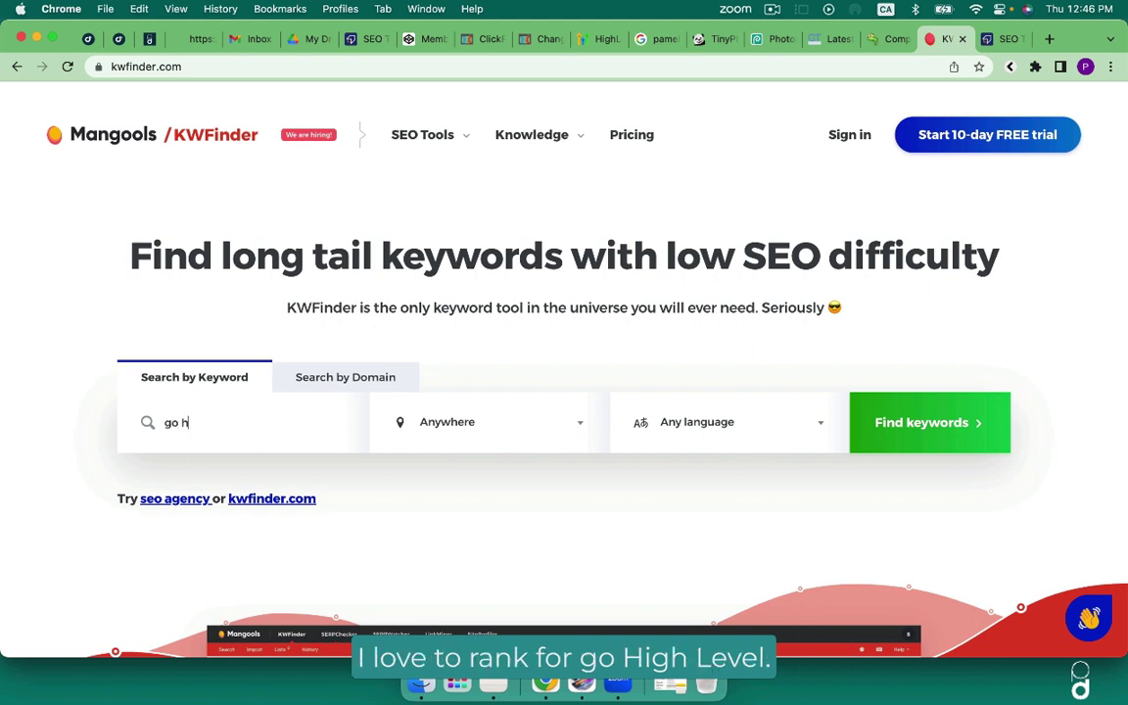
type("igh level")
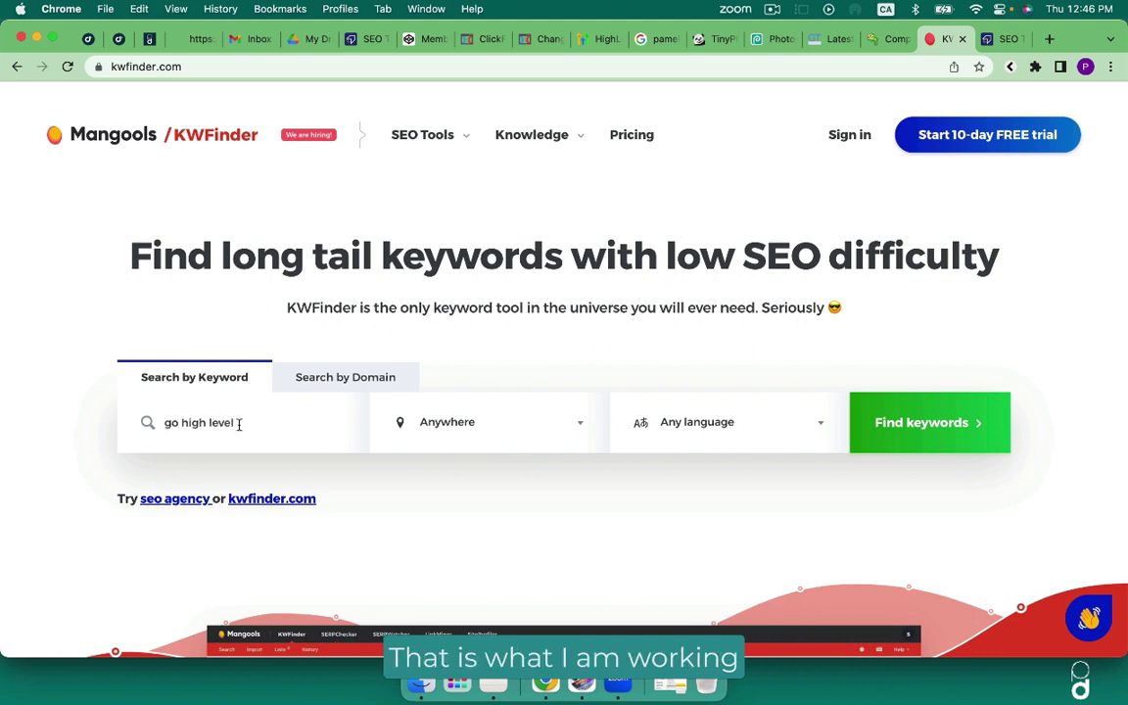
left_click(929, 429)
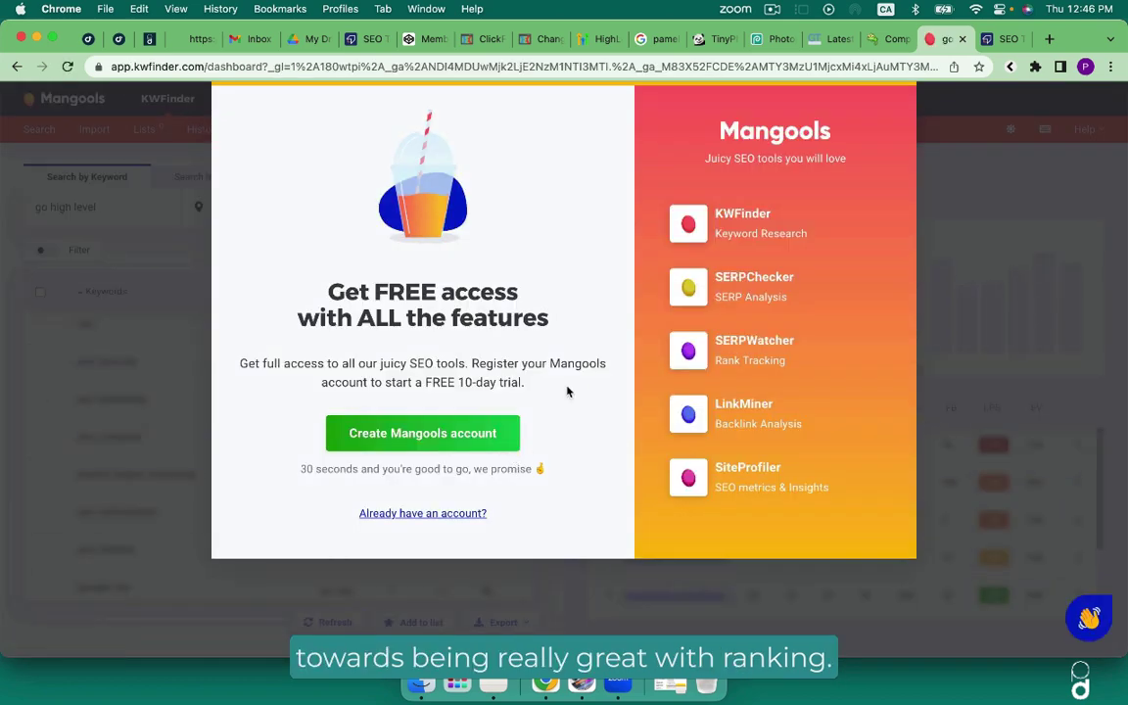
Switch to the existing-account sign-in page, leaving the email field empty.
left_click(475, 513)
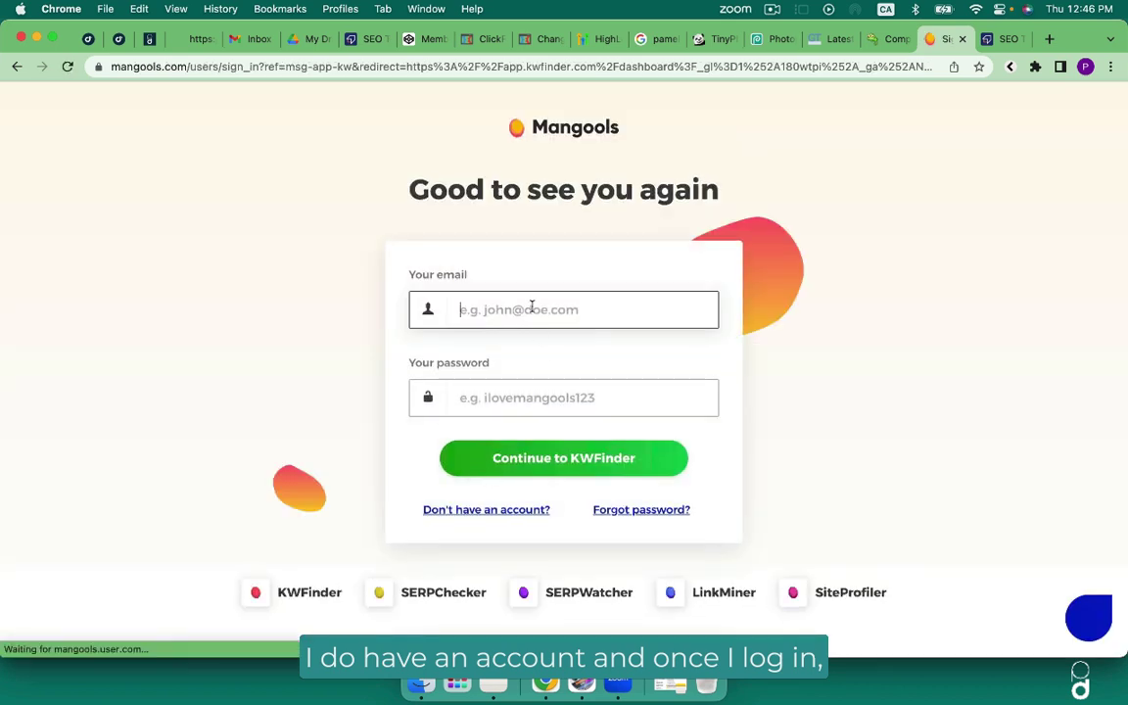
left_click(532, 309)
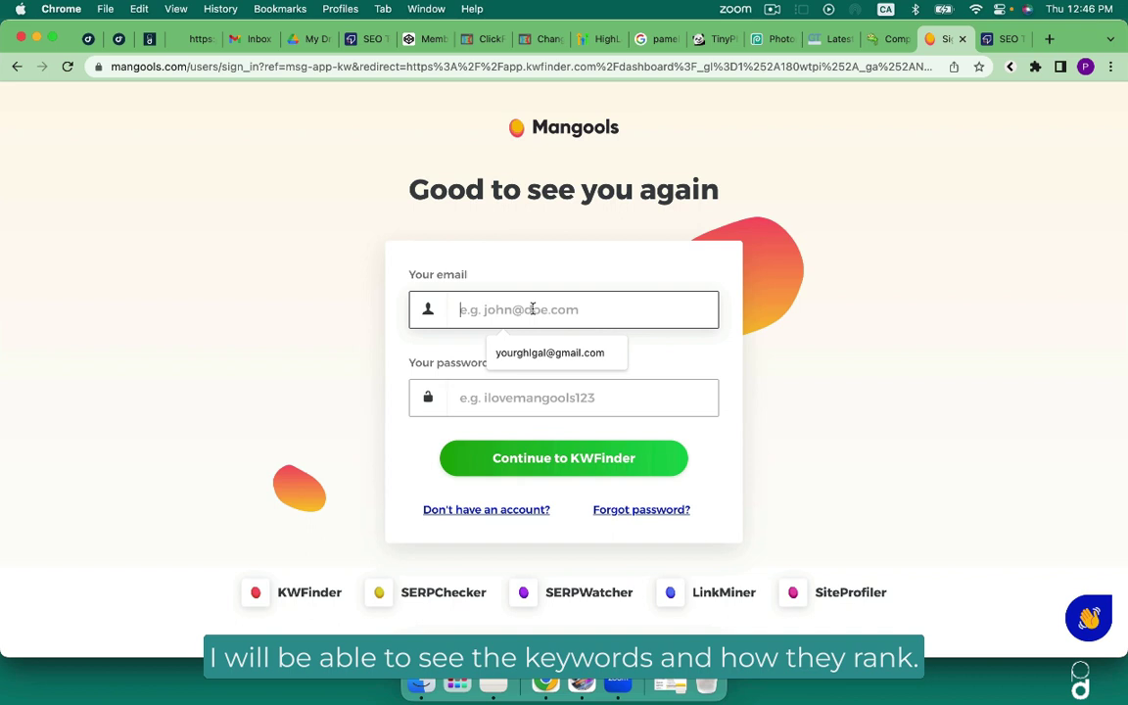
left_click(566, 114)
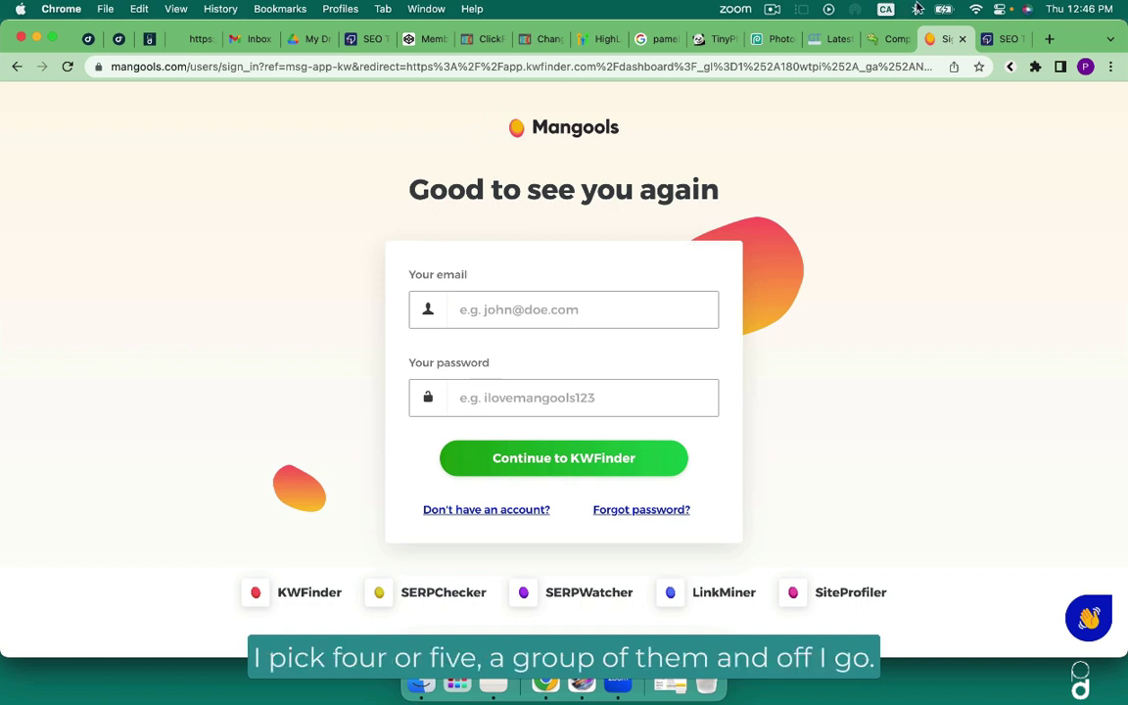
Run an SEO Tester Online analysis of the presenter's website domain.
left_click(994, 39)
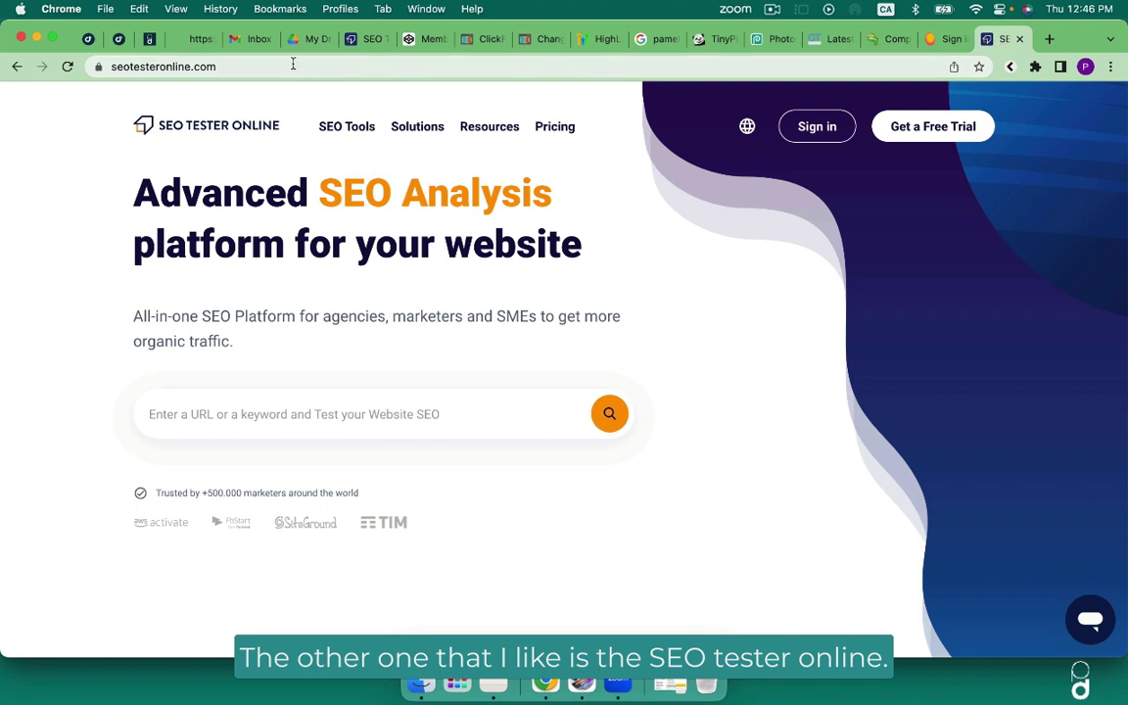
left_click(204, 413)
type("pamelajoanda")
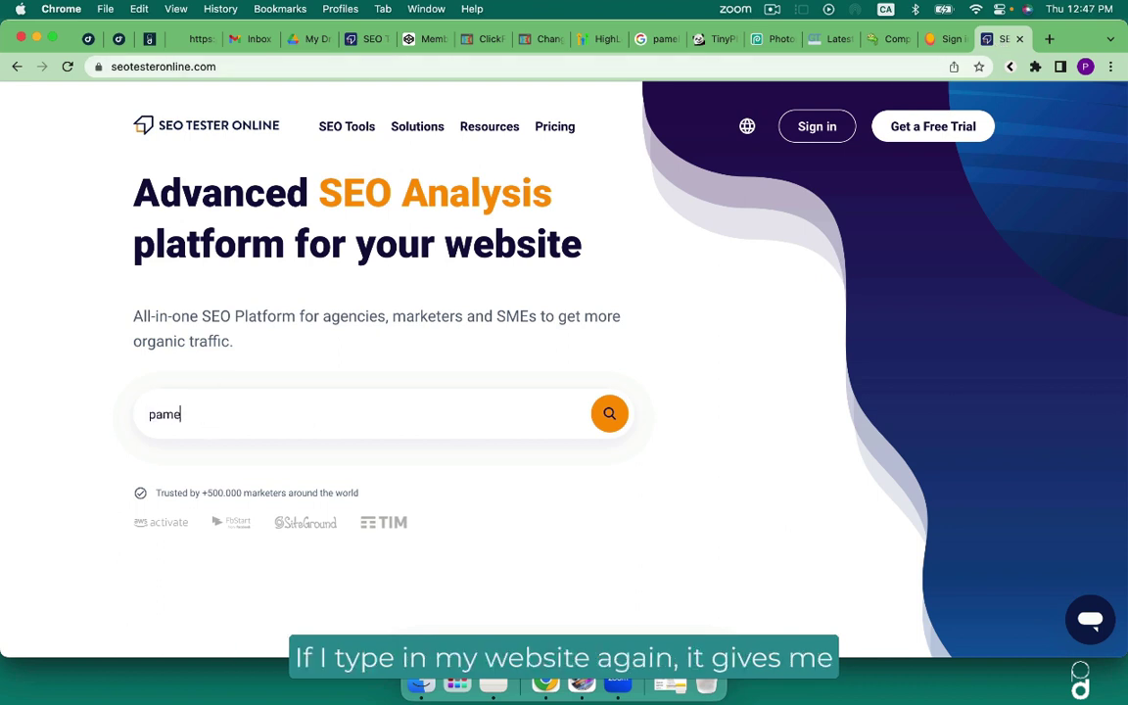
type("le.com")
key("Return")
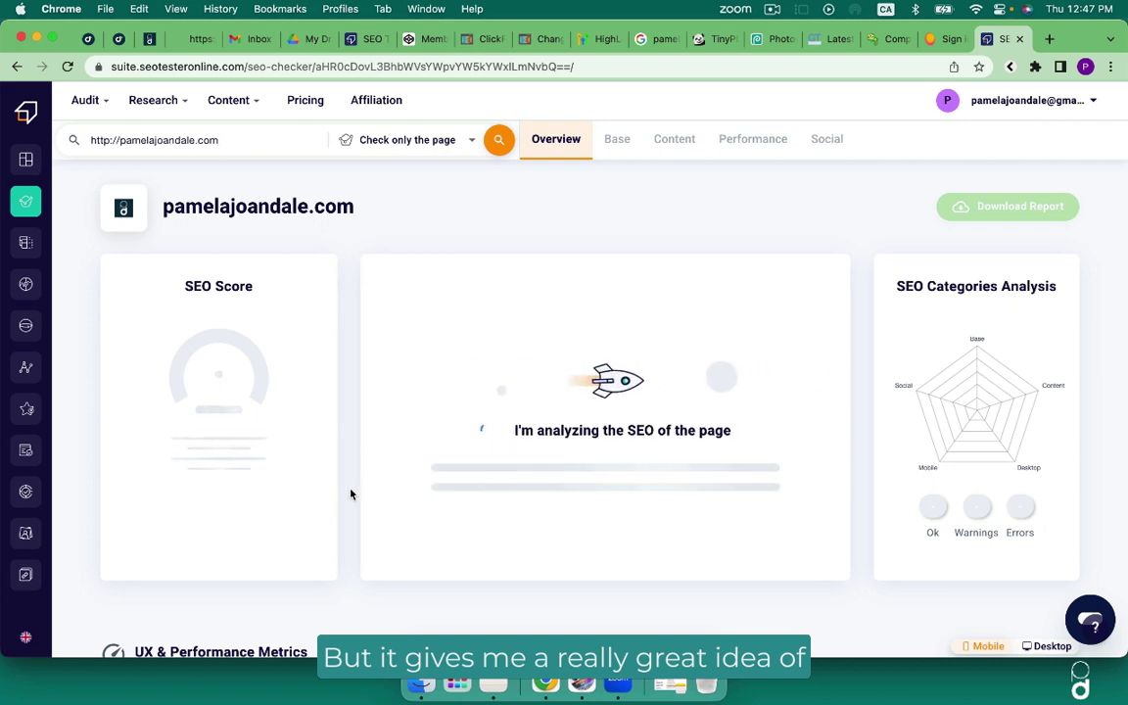
scroll(350, 495, "down", 3)
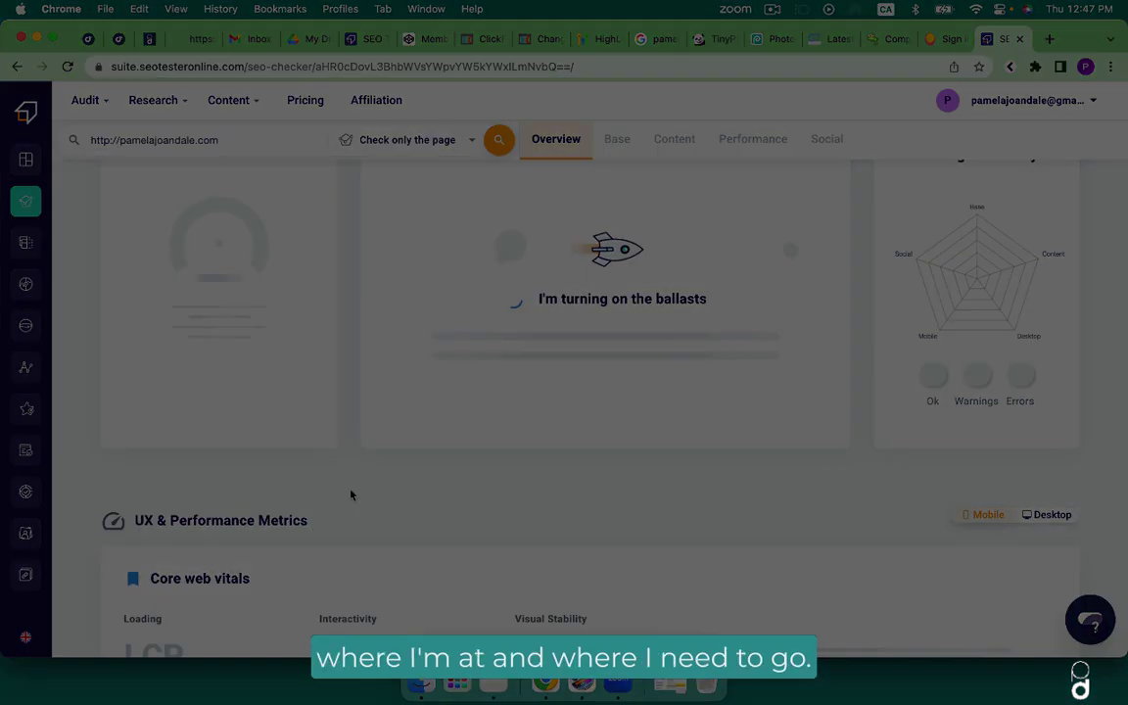